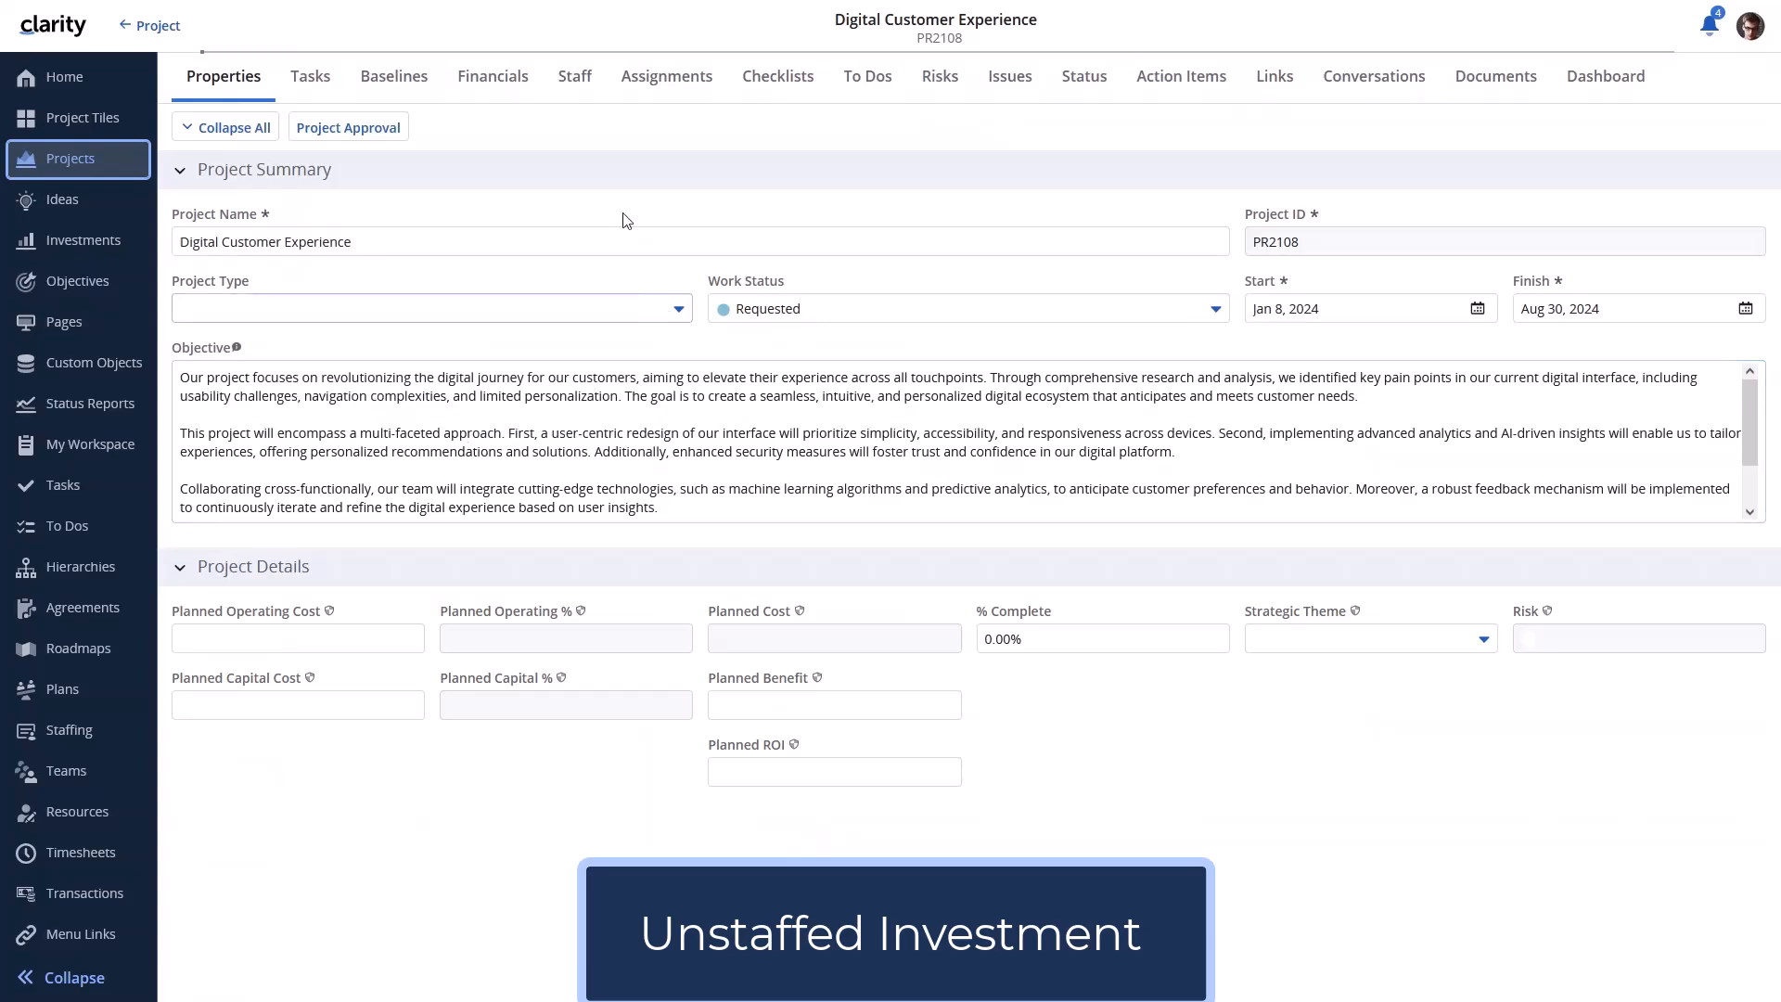
- Open the project's staff list and review the documented access rights for adding staff members
{"action": "left_click", "coordinate": [598, 78]}
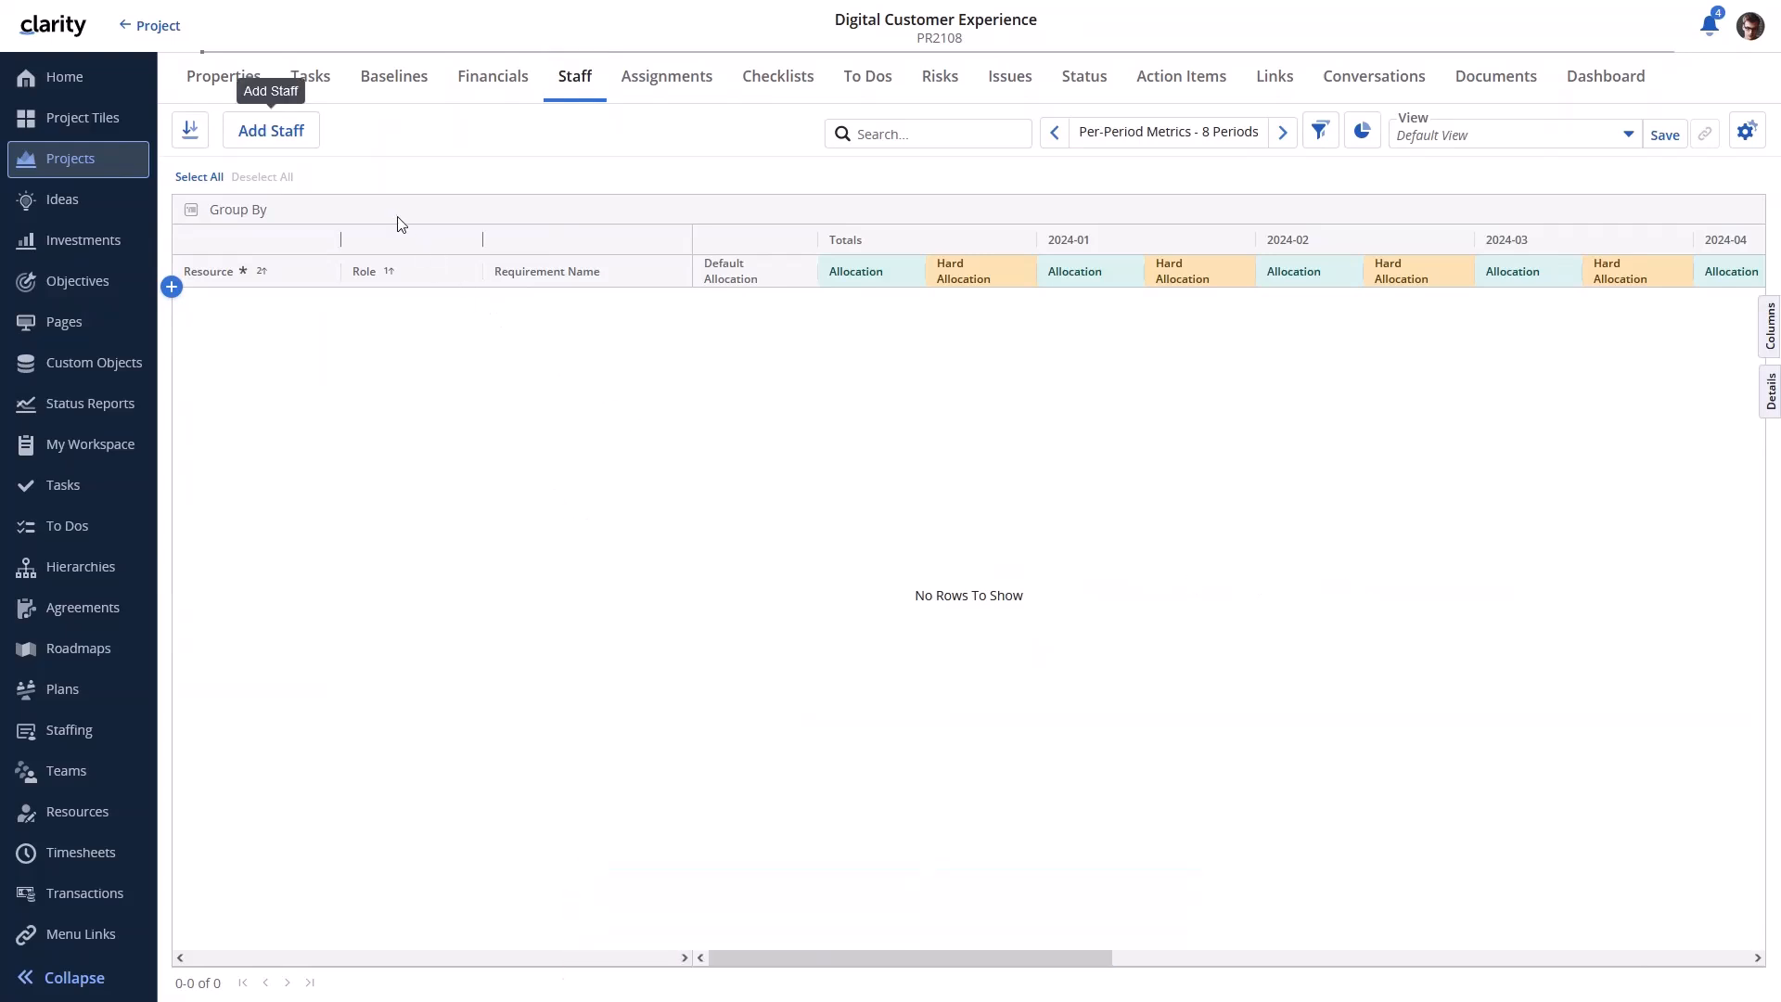
{"action": "left_click", "coordinate": [314, 144]}
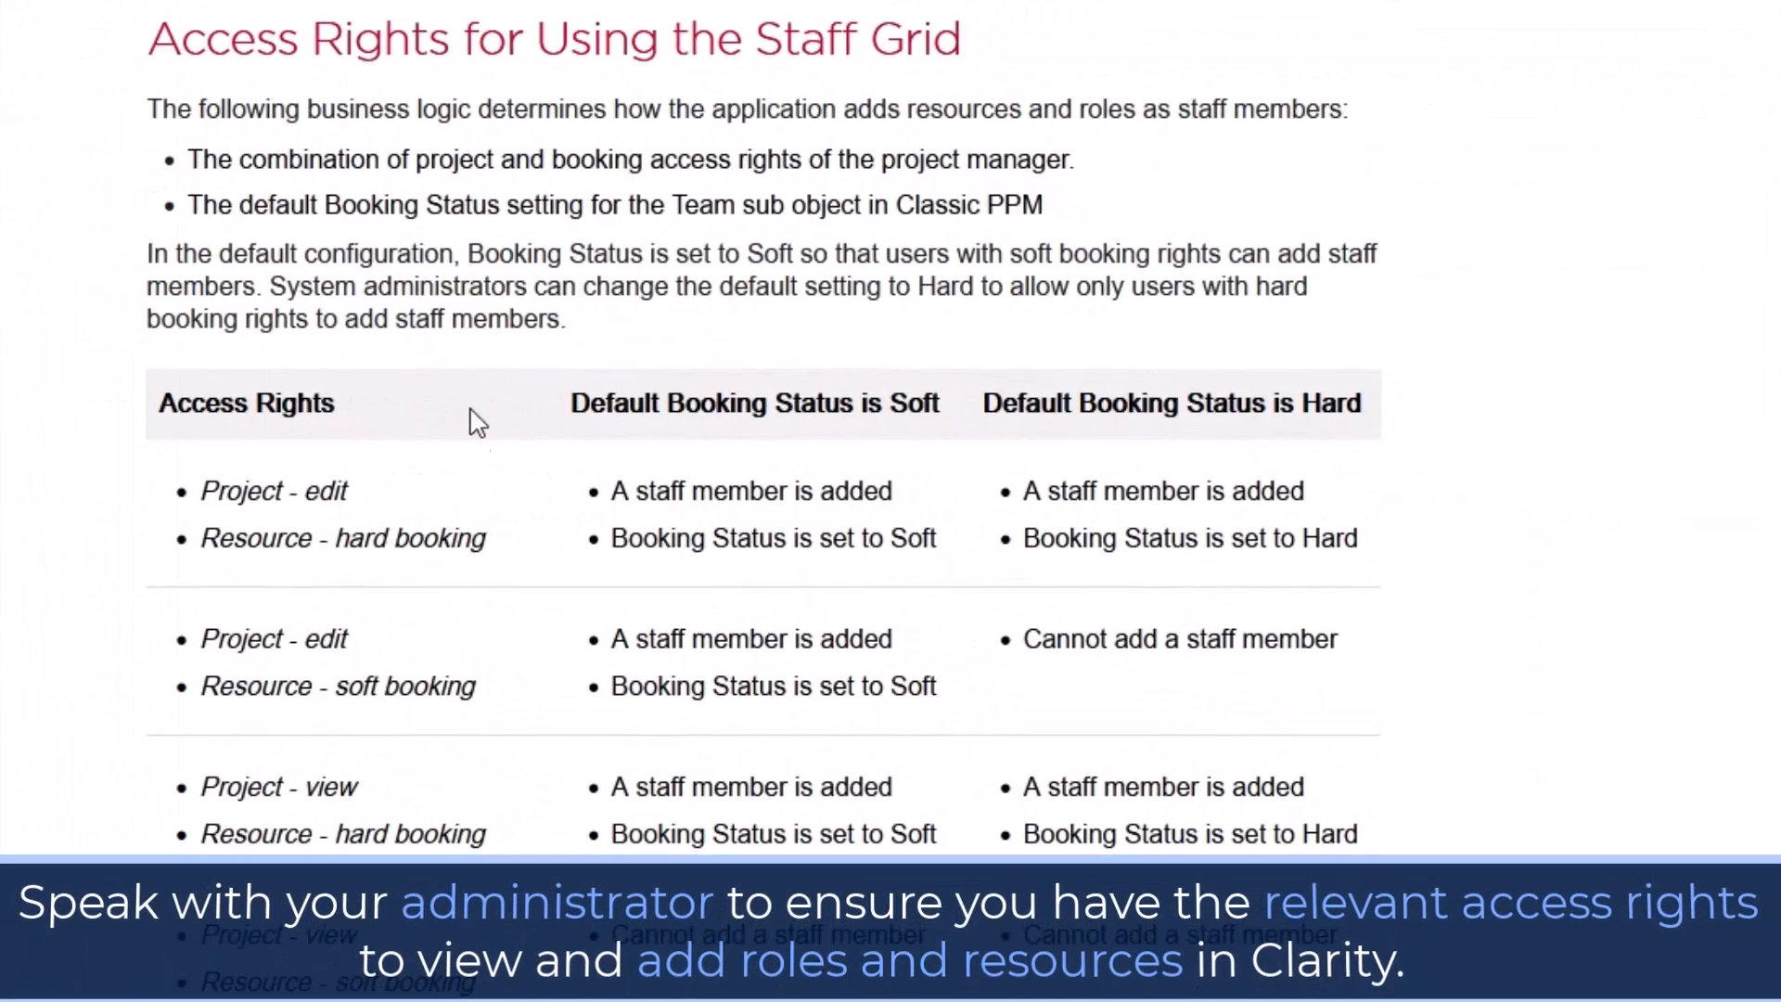
{"action": "scroll", "coordinate": [524, 763], "scroll_direction": "down", "scroll_amount": 2}
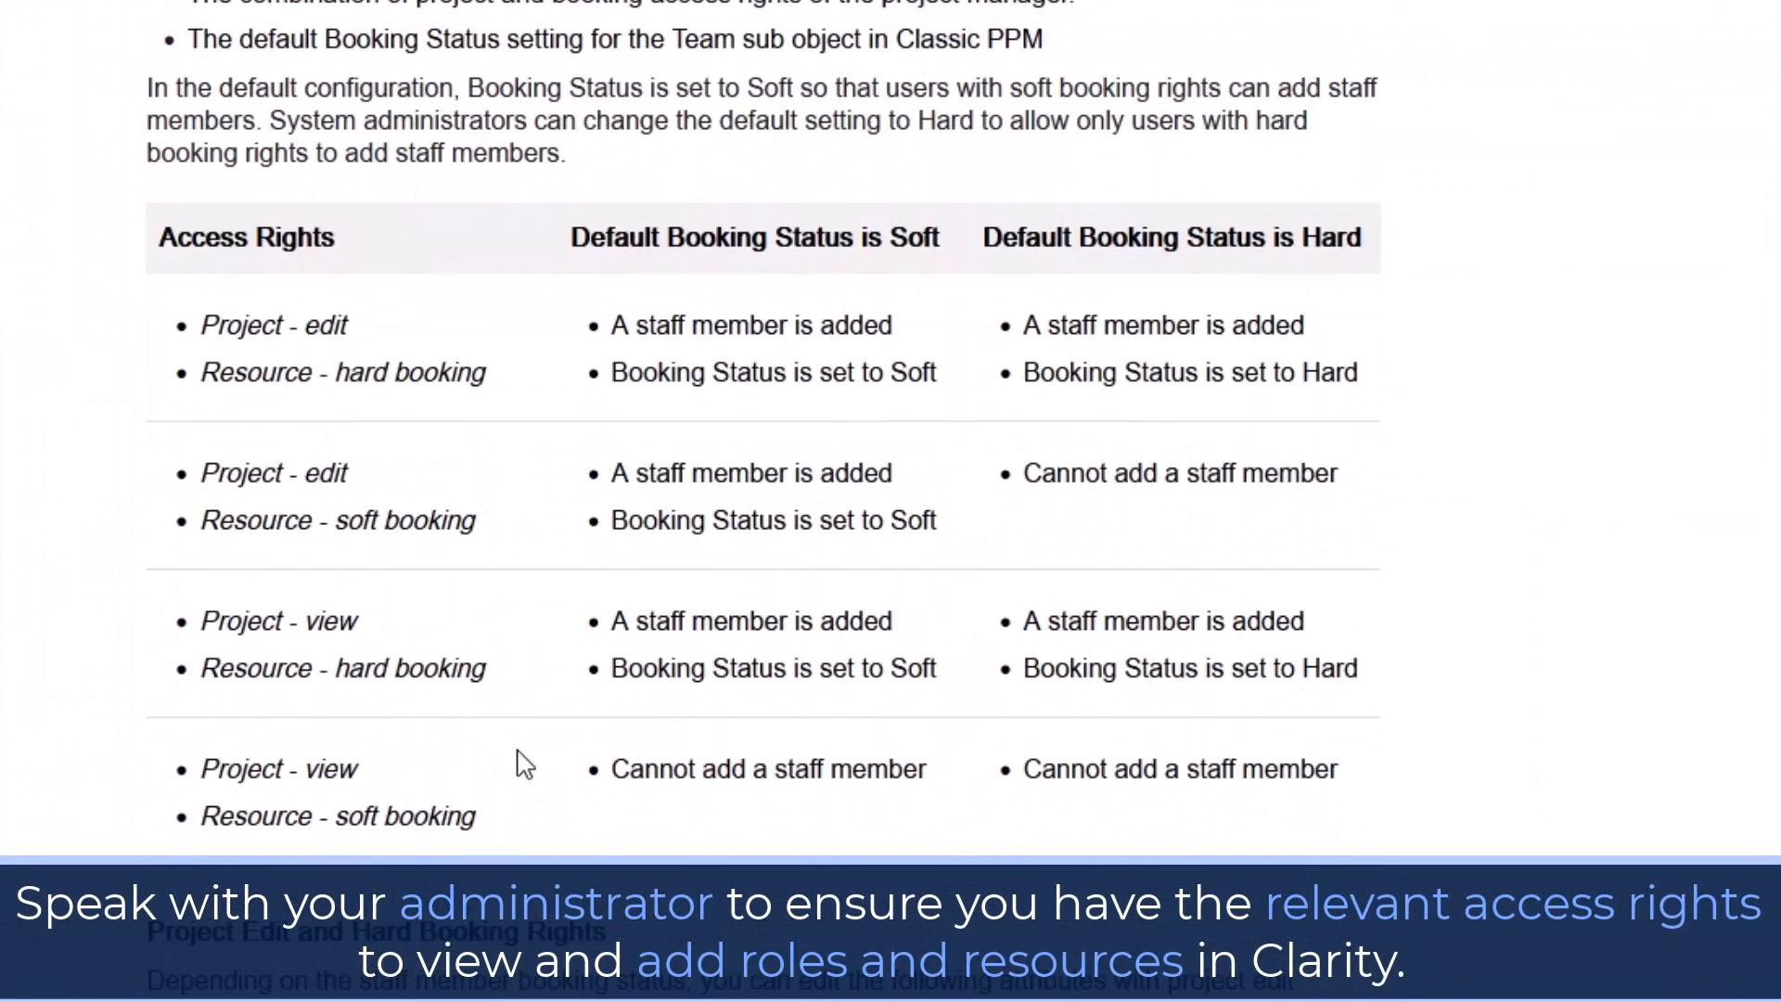
{"action": "scroll", "coordinate": [524, 762], "scroll_direction": "down", "scroll_amount": 4}
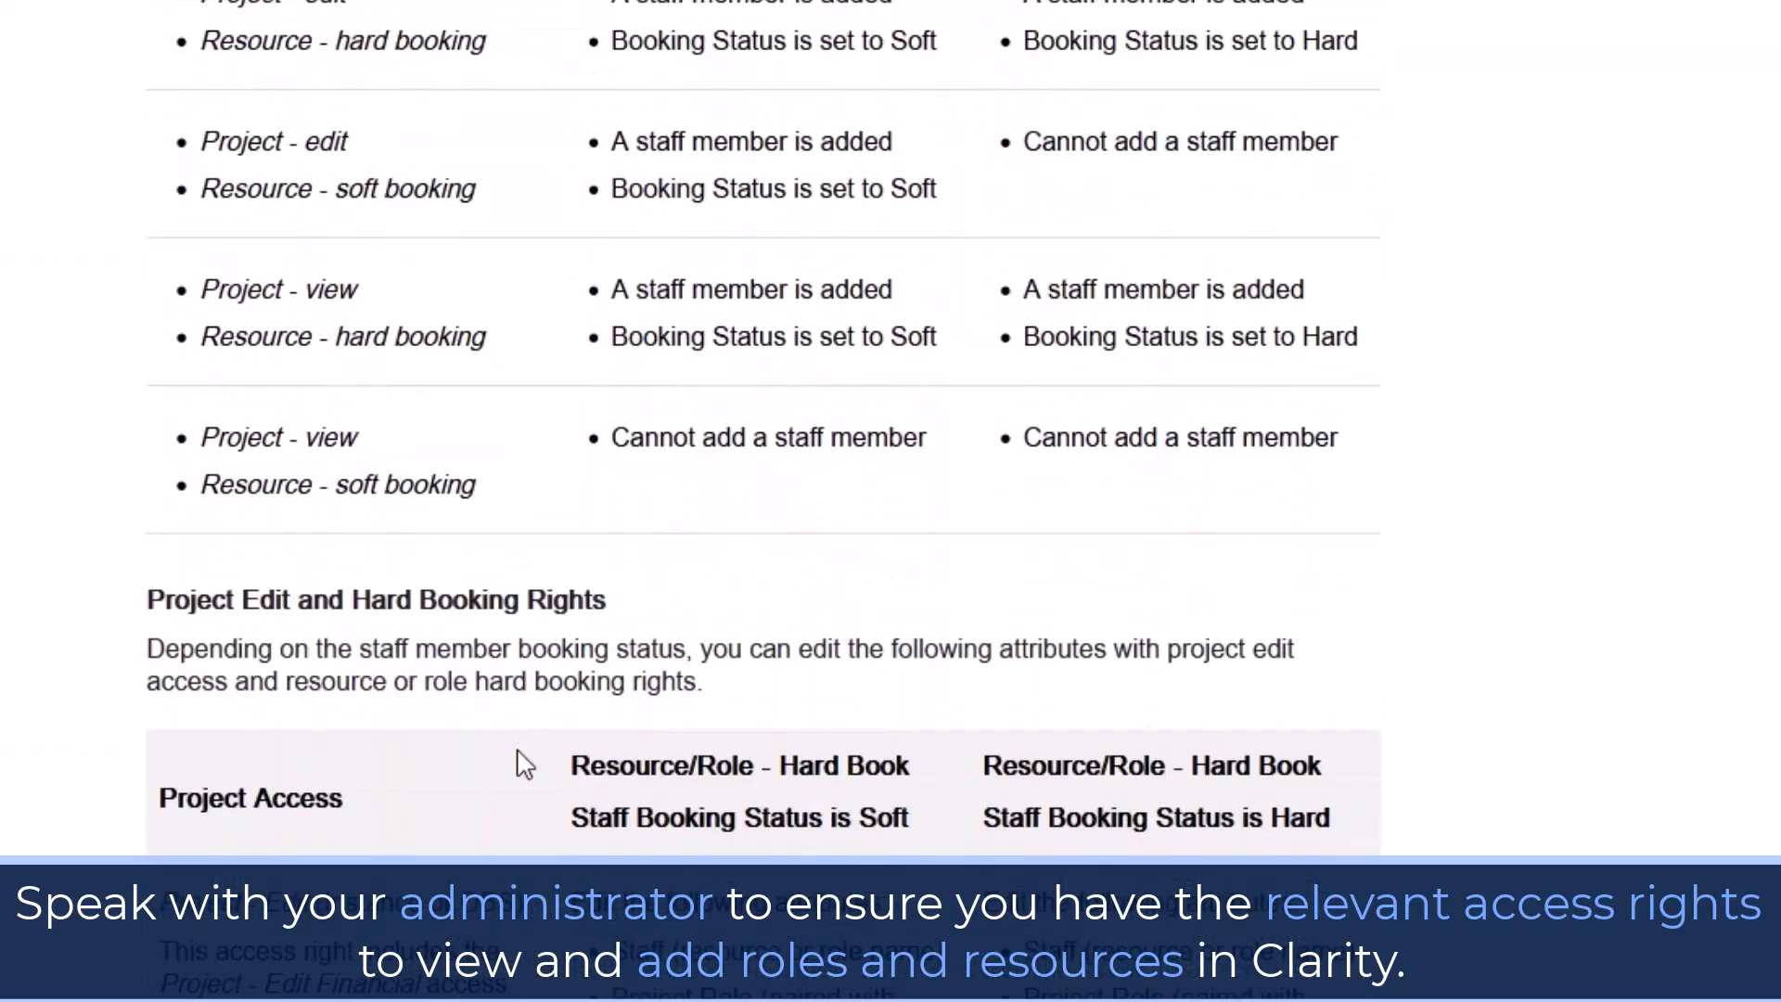
{"action": "scroll", "coordinate": [524, 762], "scroll_direction": "down", "scroll_amount": 8}
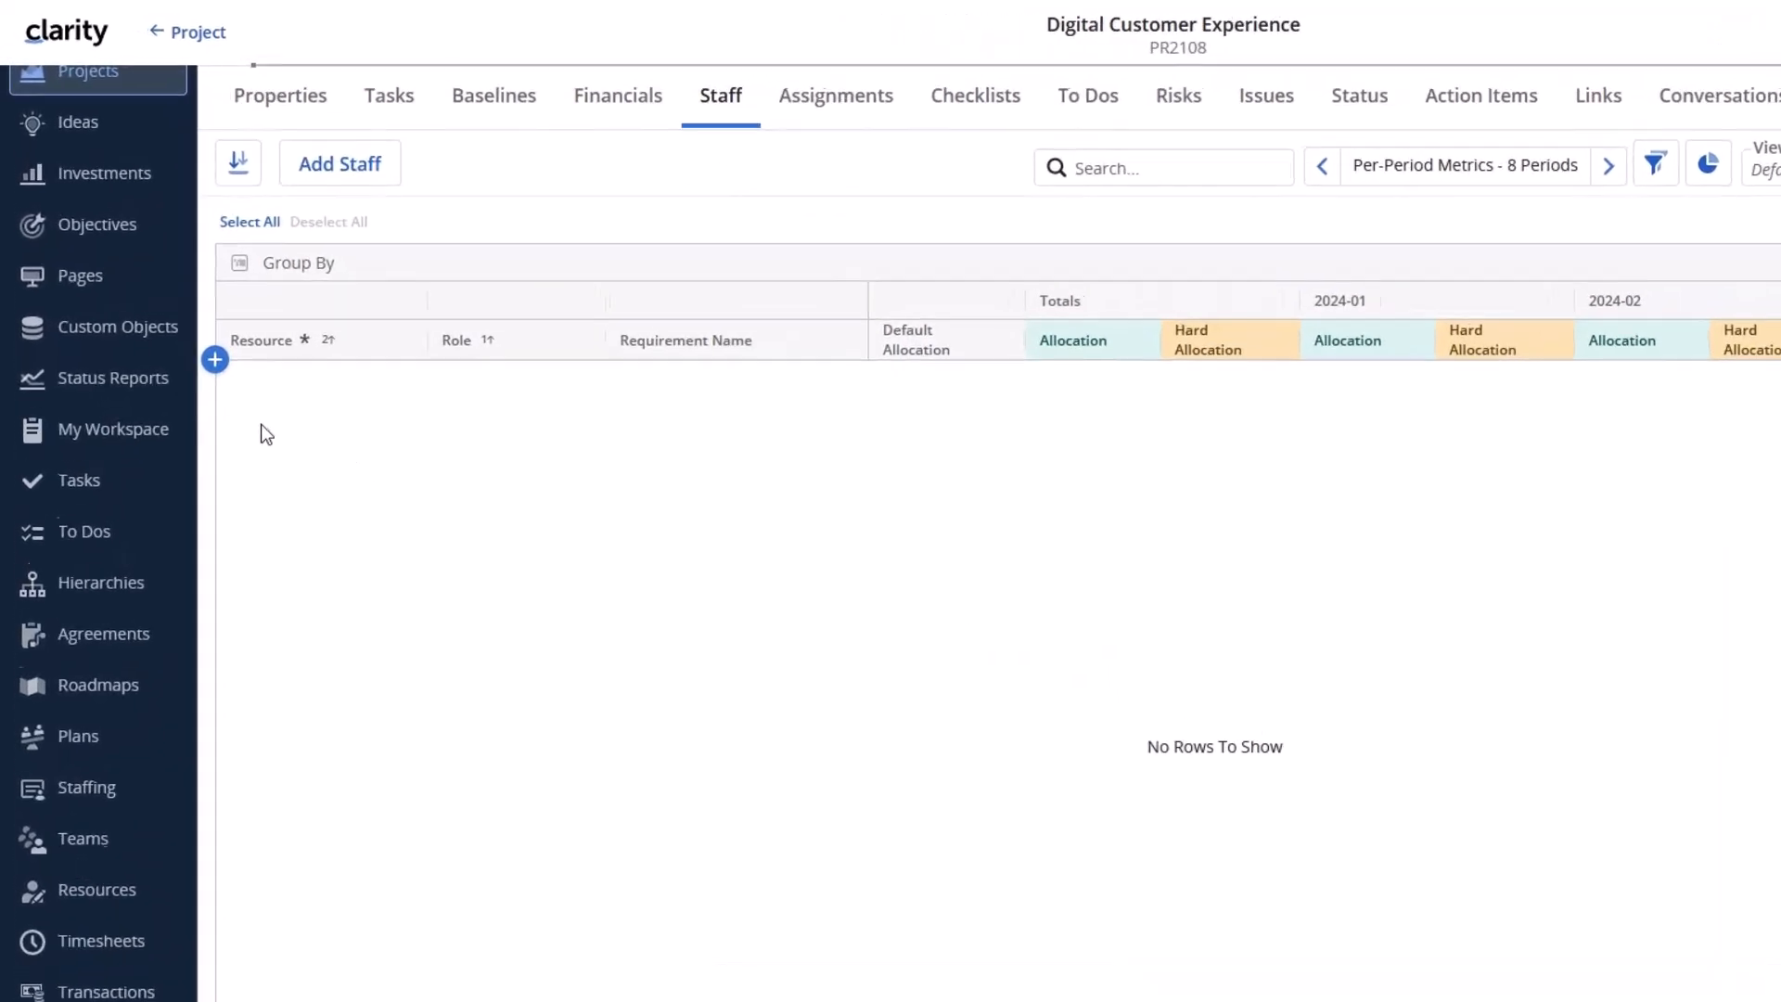
- Add the Project Manager role to the project as a new inline row in the staff grid
{"action": "left_click", "coordinate": [237, 395]}
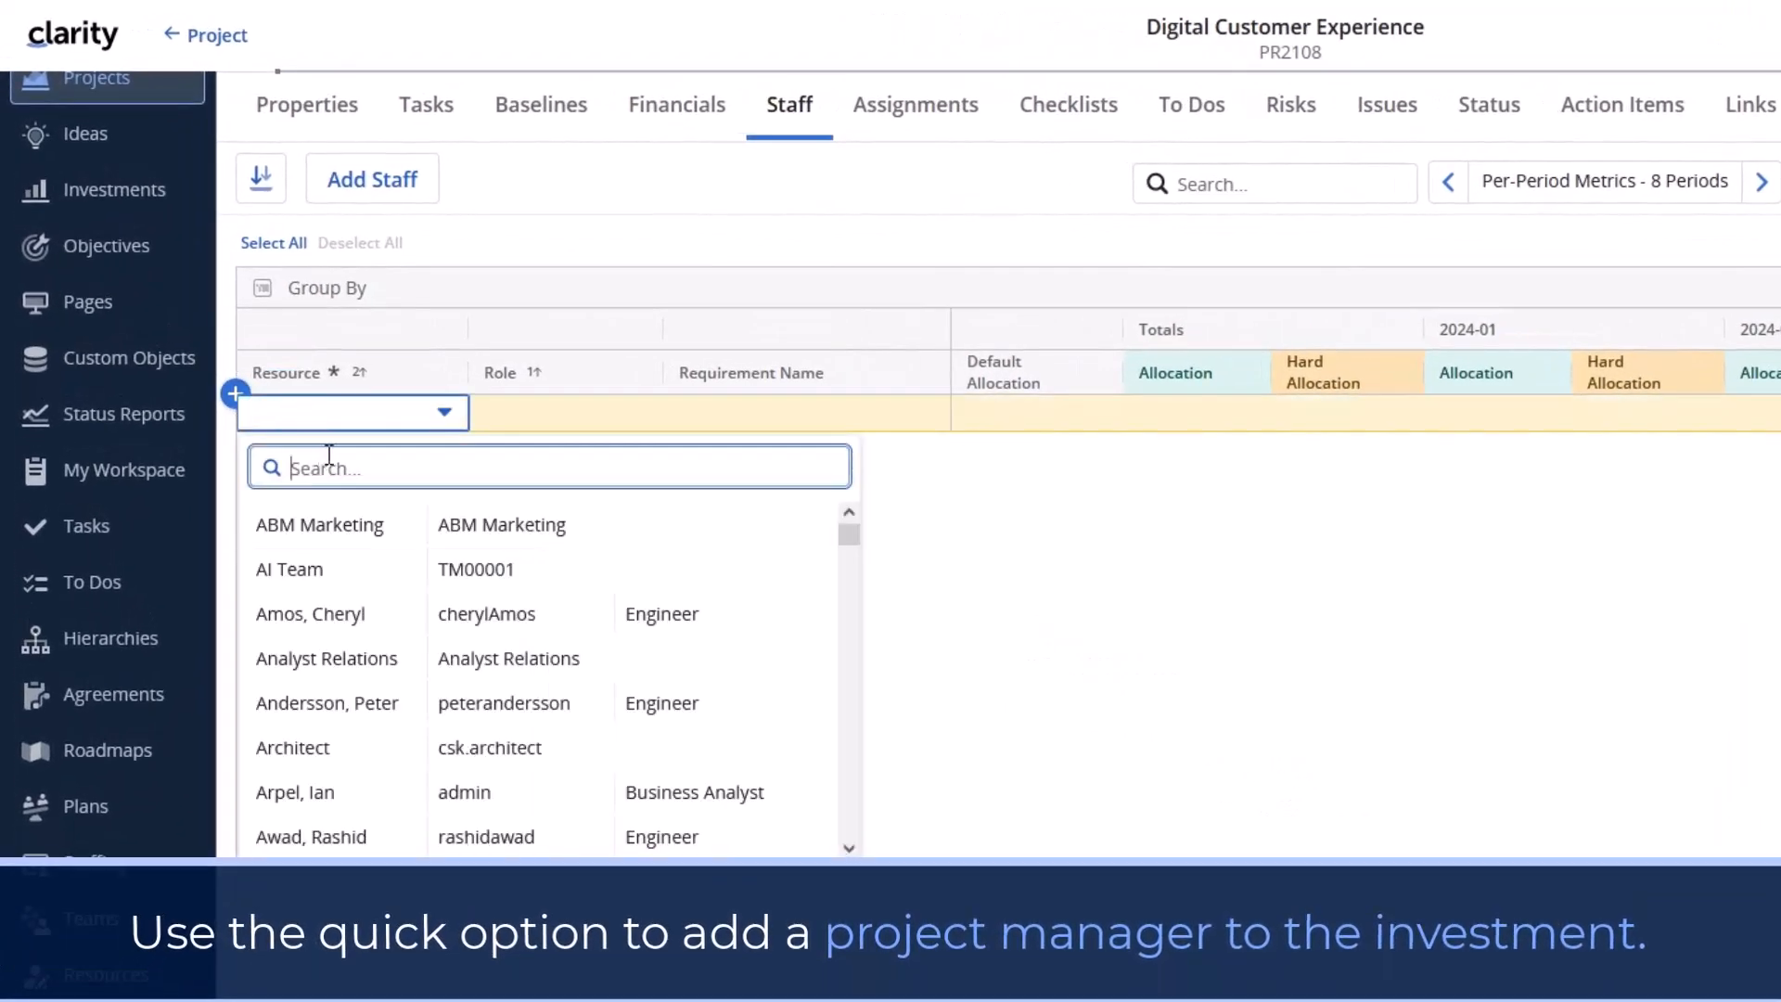
{"action": "type", "text": "Project"}
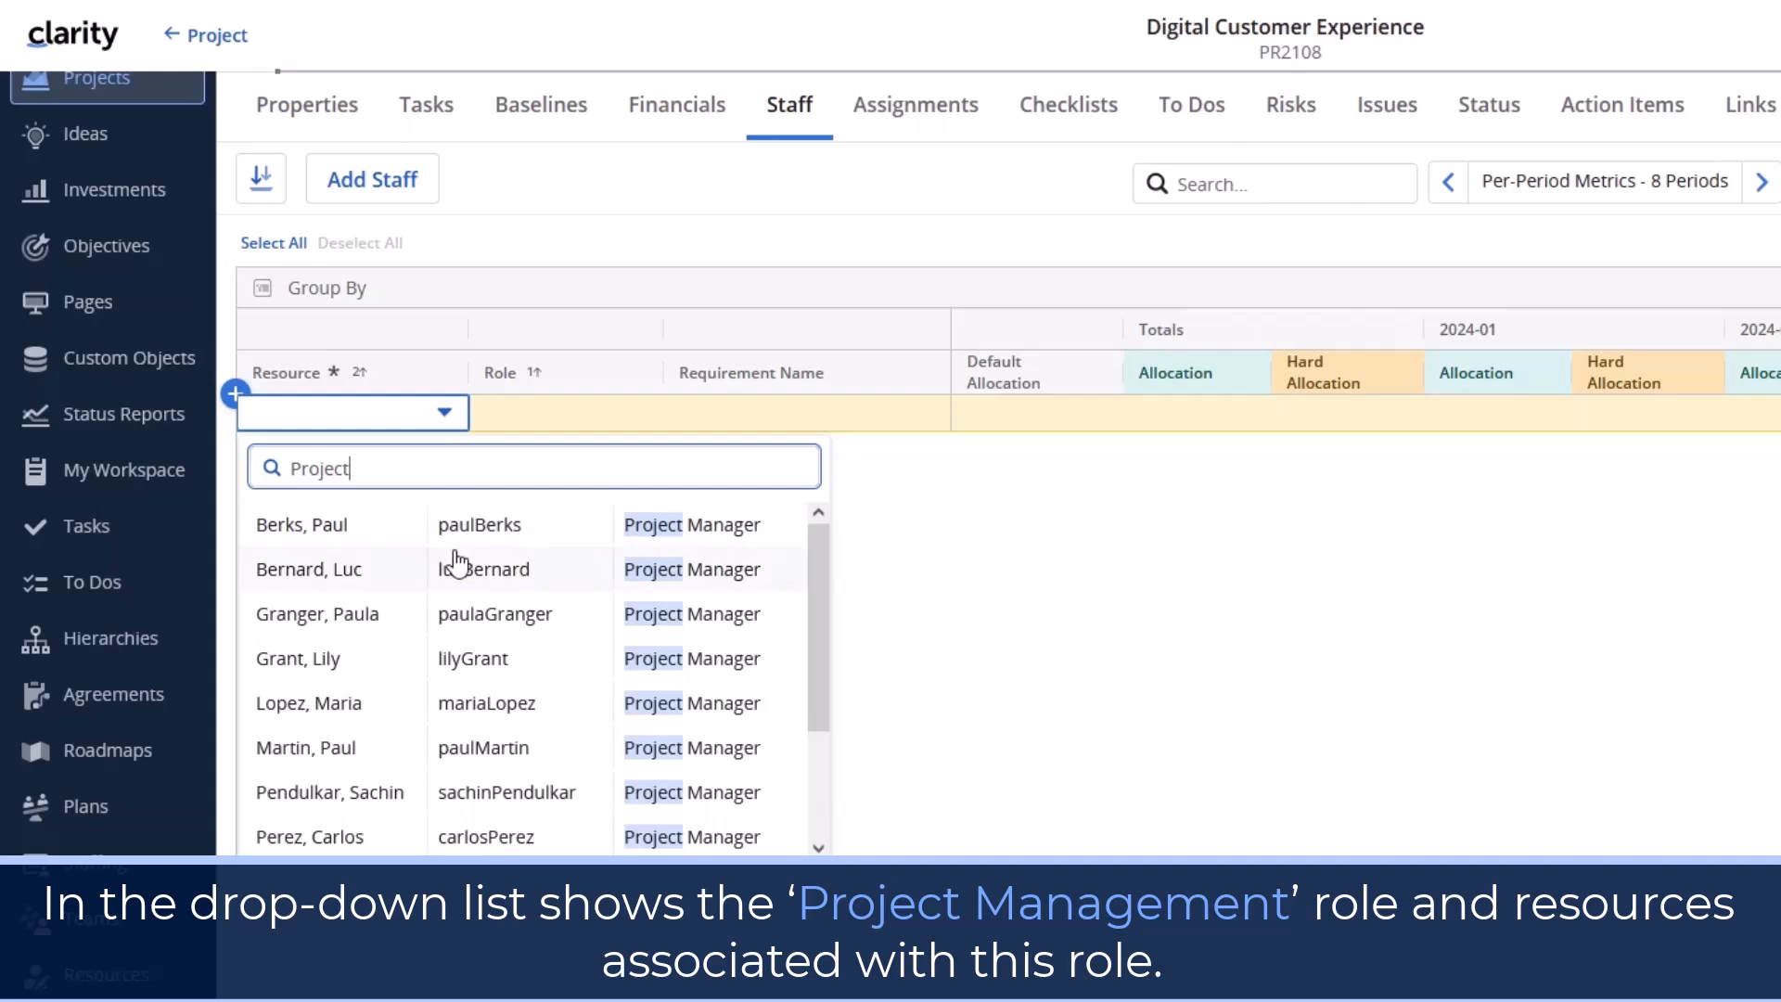
{"action": "scroll", "coordinate": [459, 575], "scroll_direction": "down", "scroll_amount": 3}
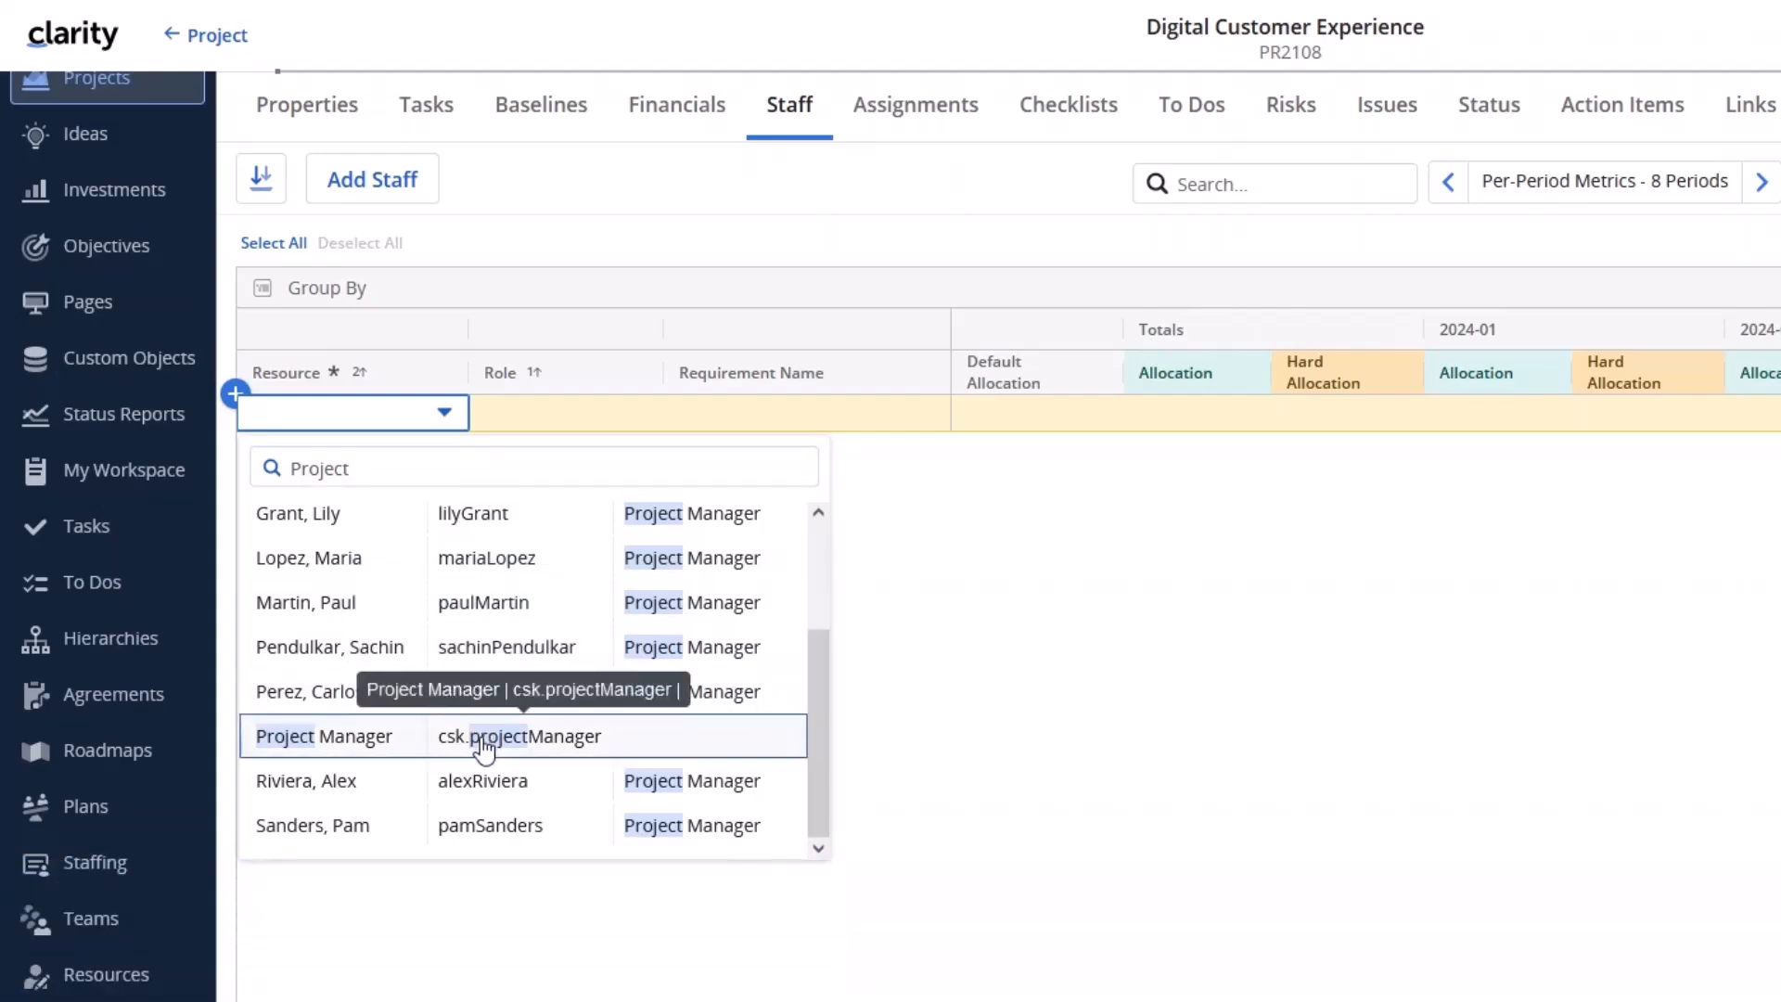
{"action": "left_click", "coordinate": [485, 742]}
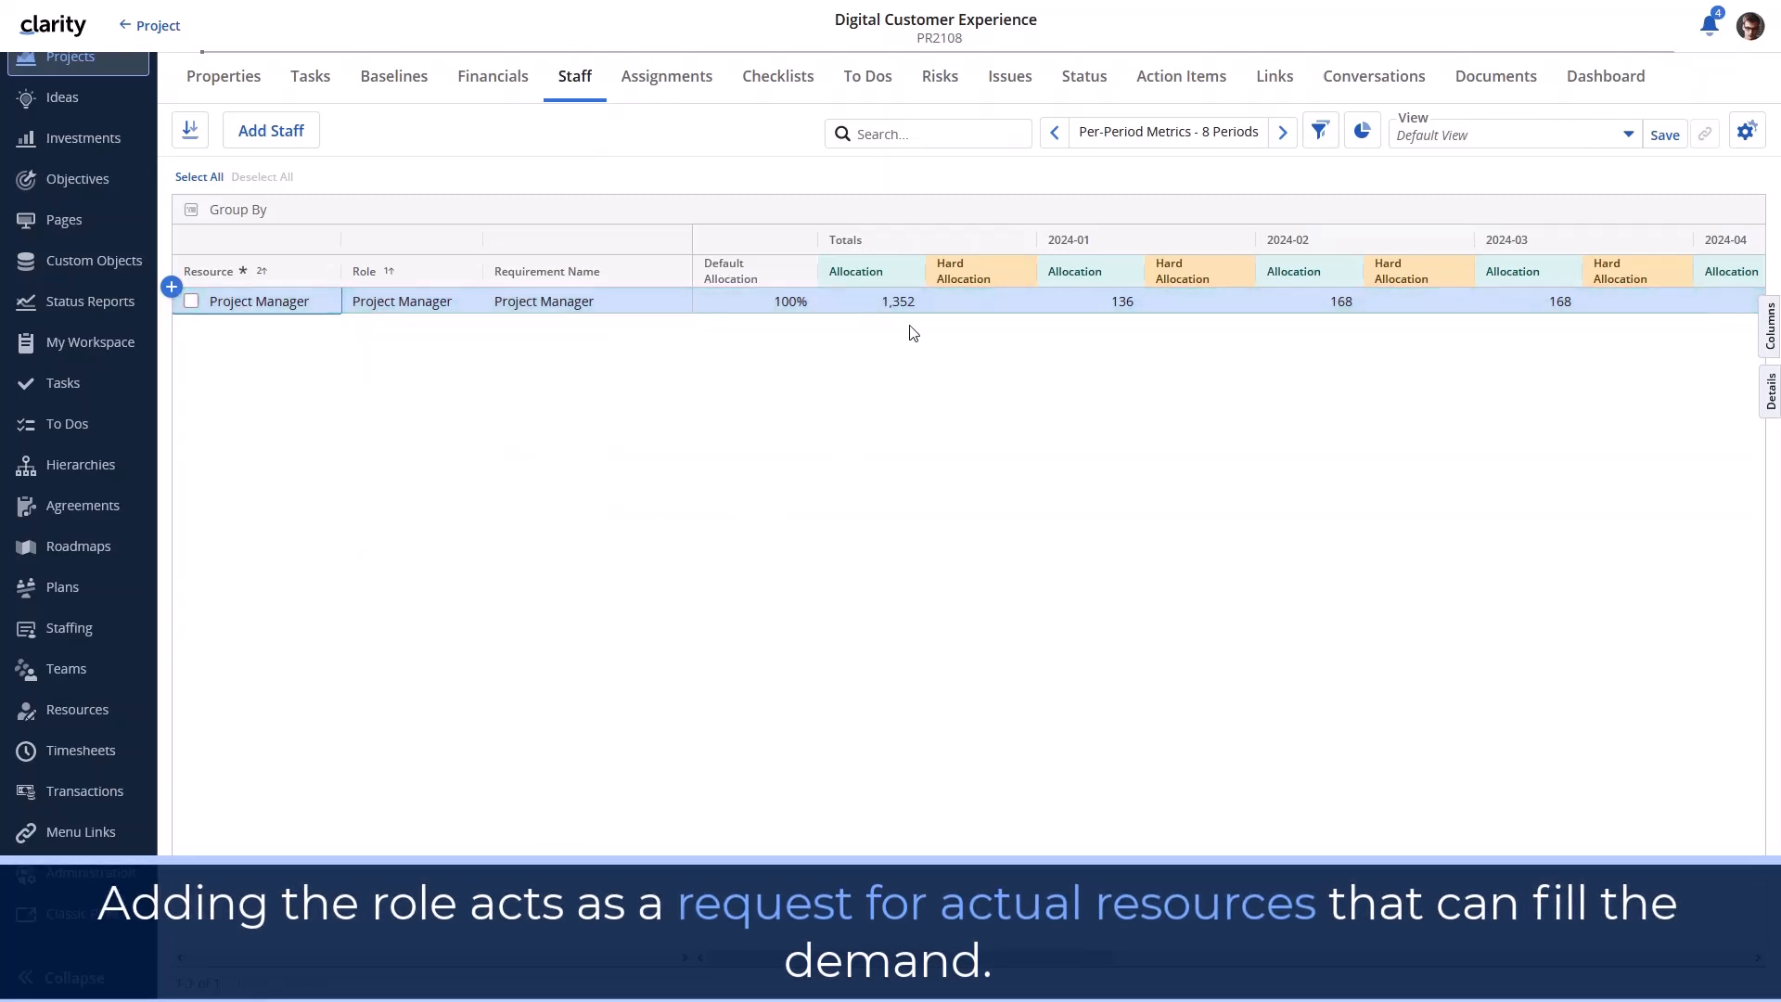
{"action": "left_click", "coordinate": [278, 349]}
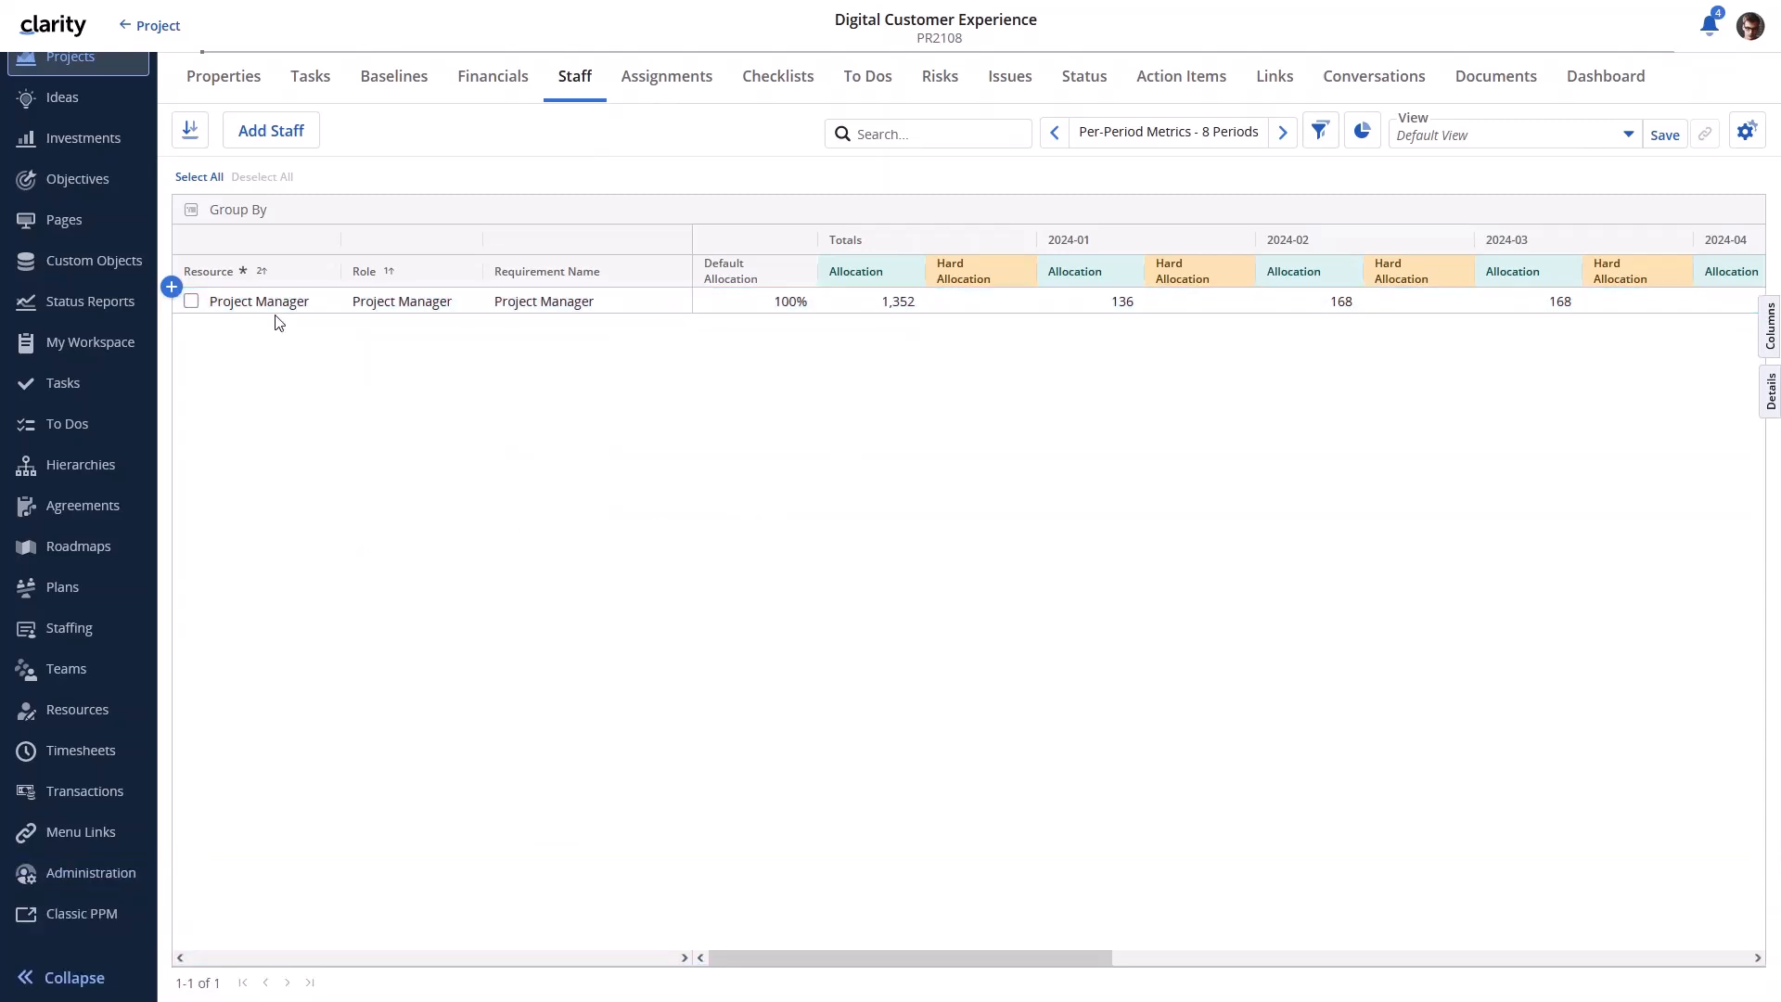
- Add the roles Architect, Business Analyst, Engineer, Solutions Marketing and UX to the project's staff
{"action": "left_click", "coordinate": [275, 138]}
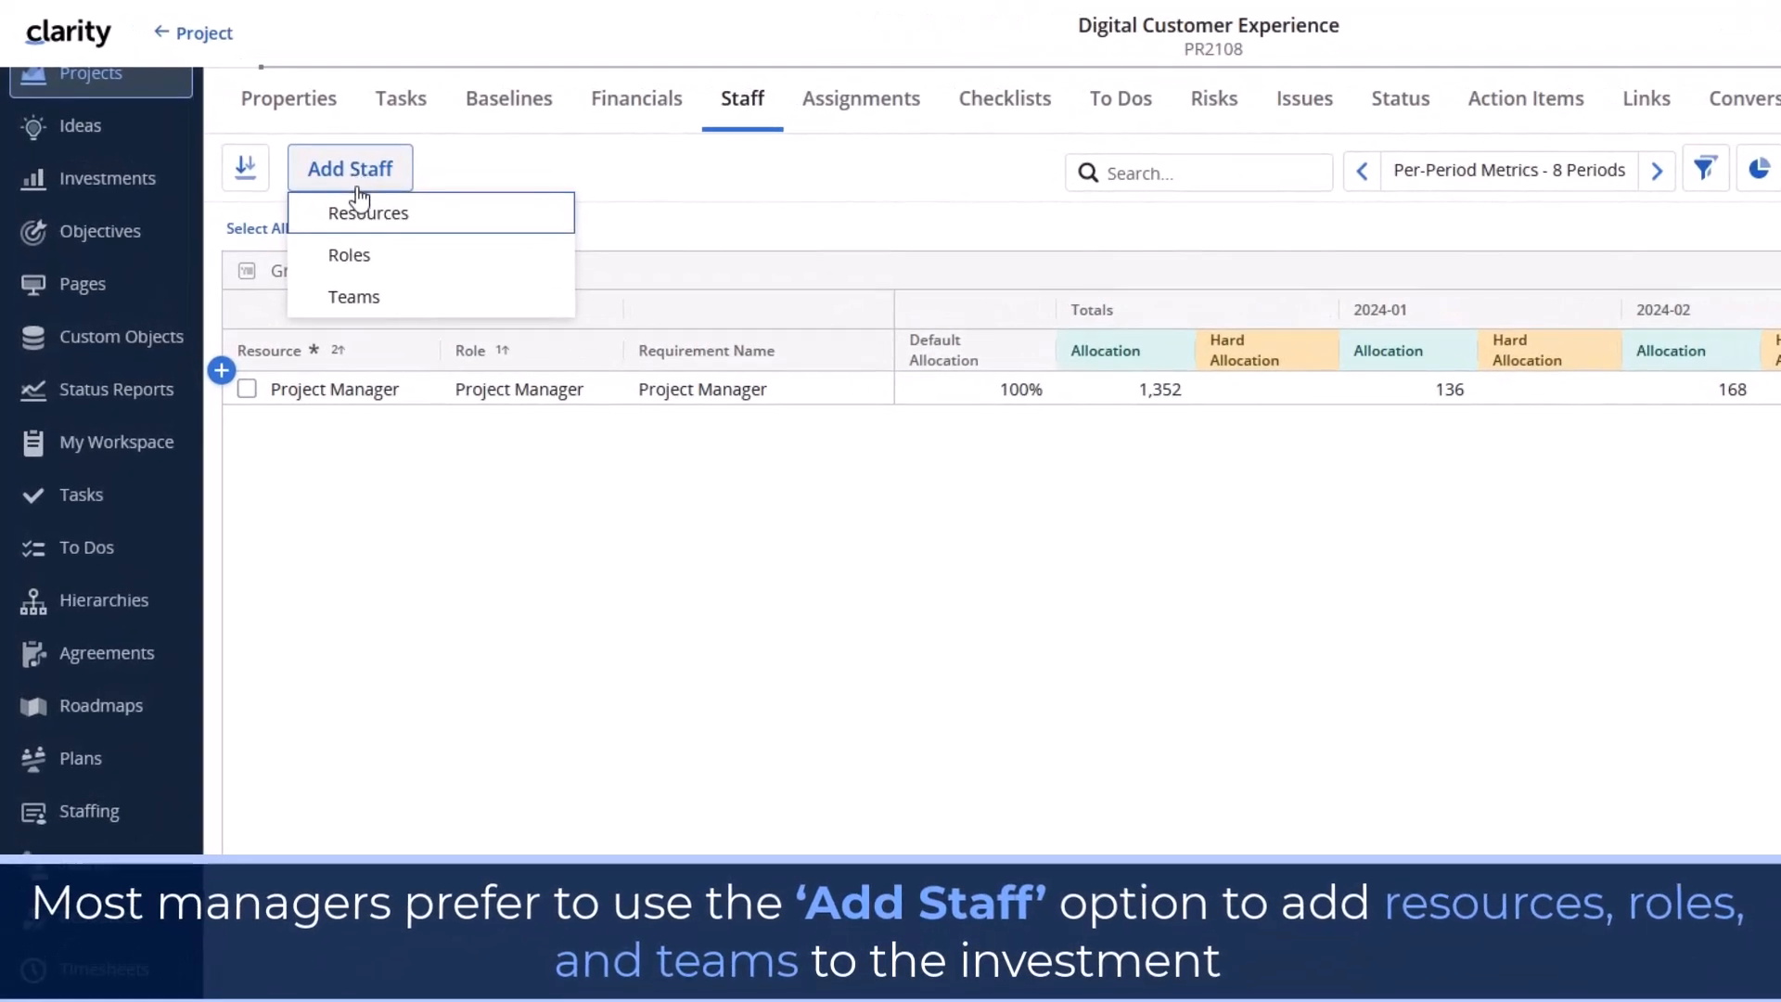
{"action": "left_click", "coordinate": [311, 228]}
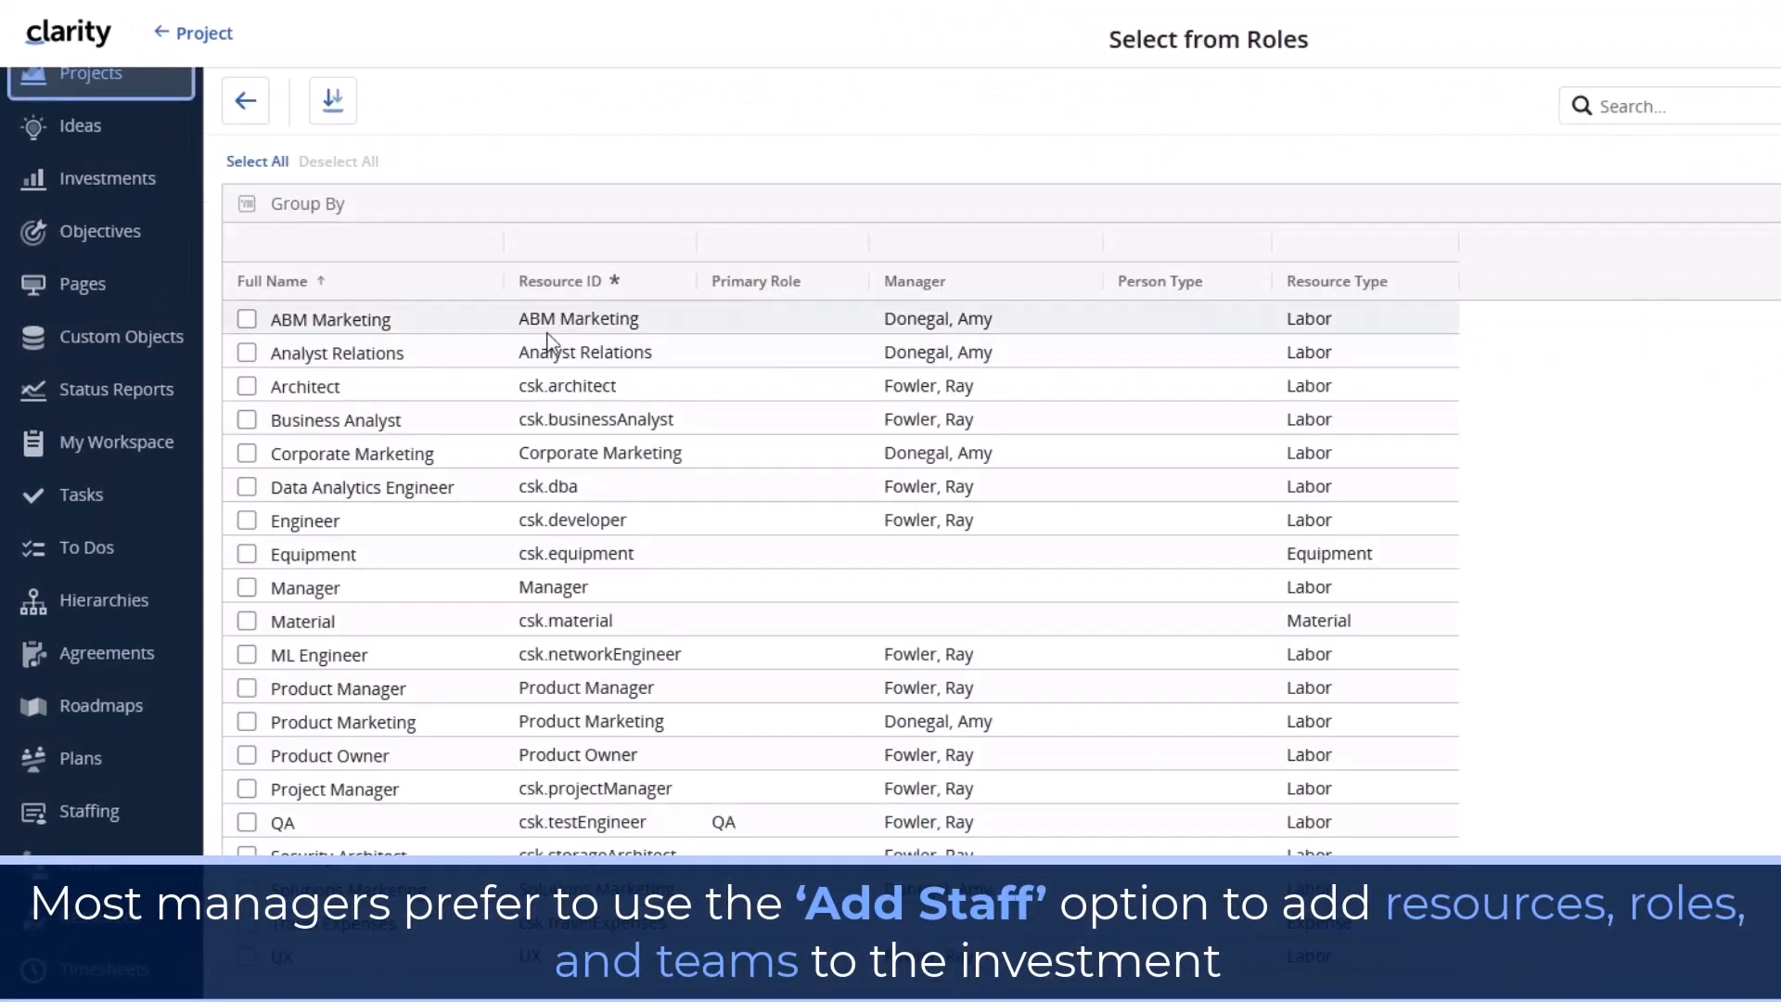
{"action": "left_click", "coordinate": [249, 393]}
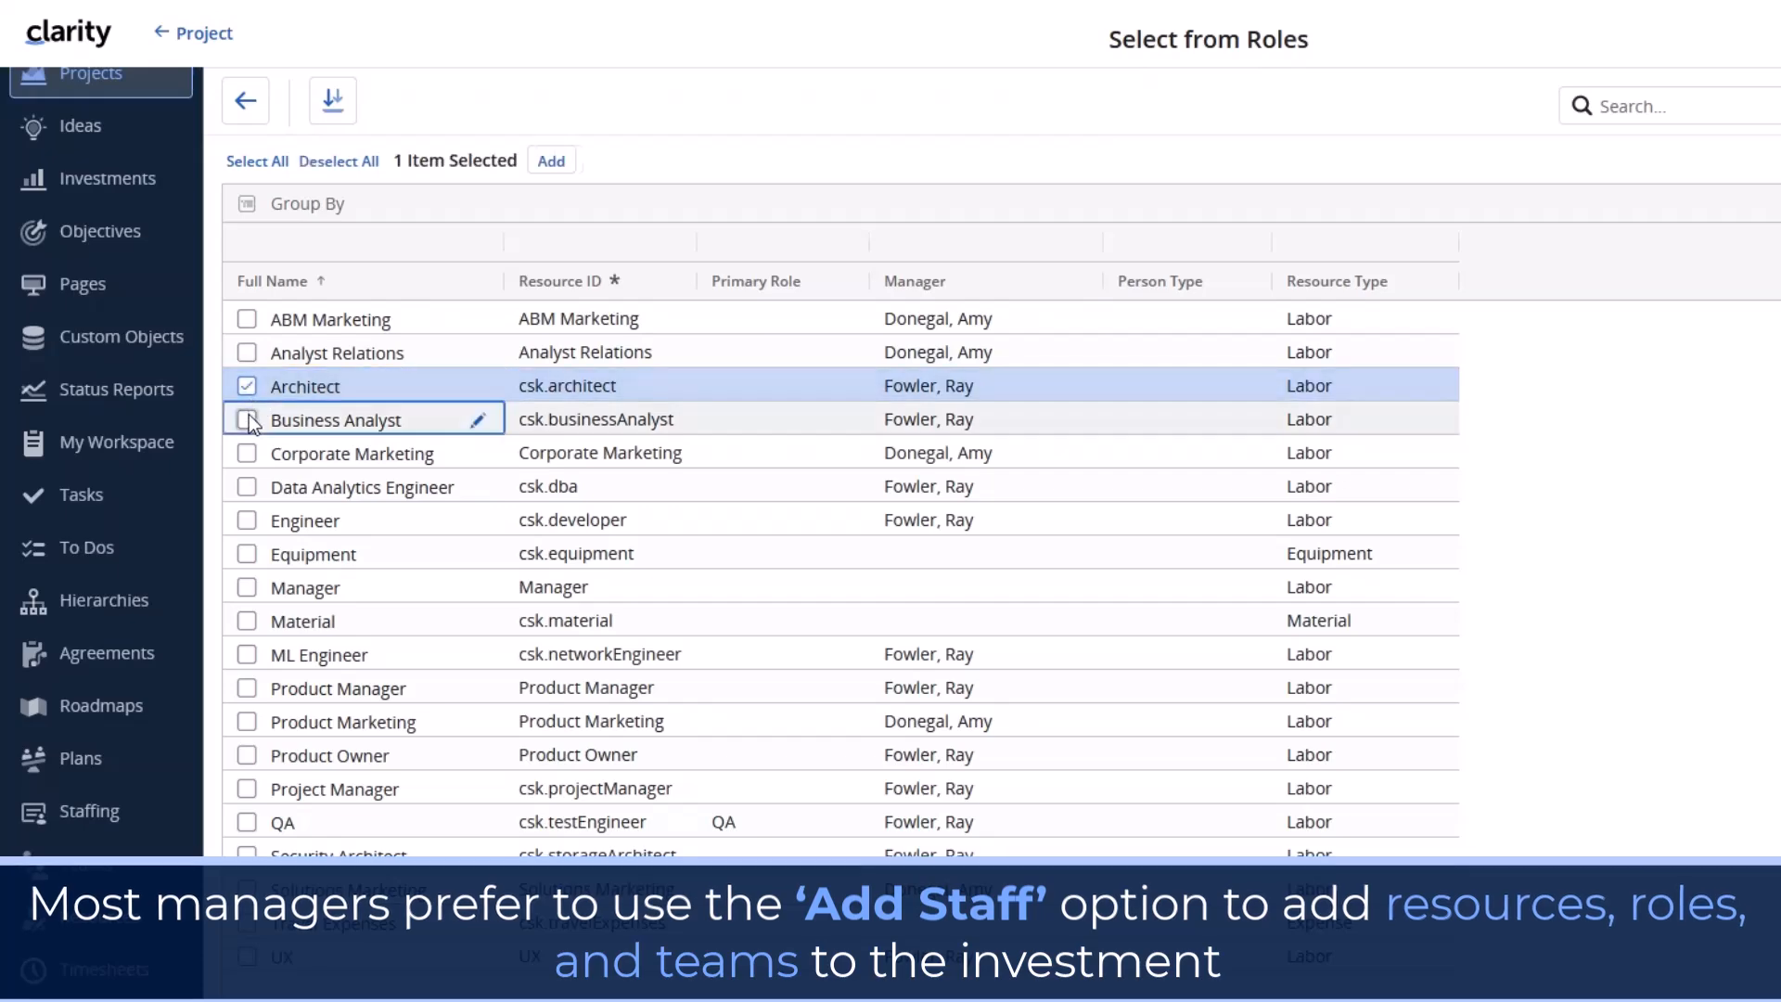
{"action": "left_click", "coordinate": [249, 416]}
{"action": "left_click", "coordinate": [248, 522]}
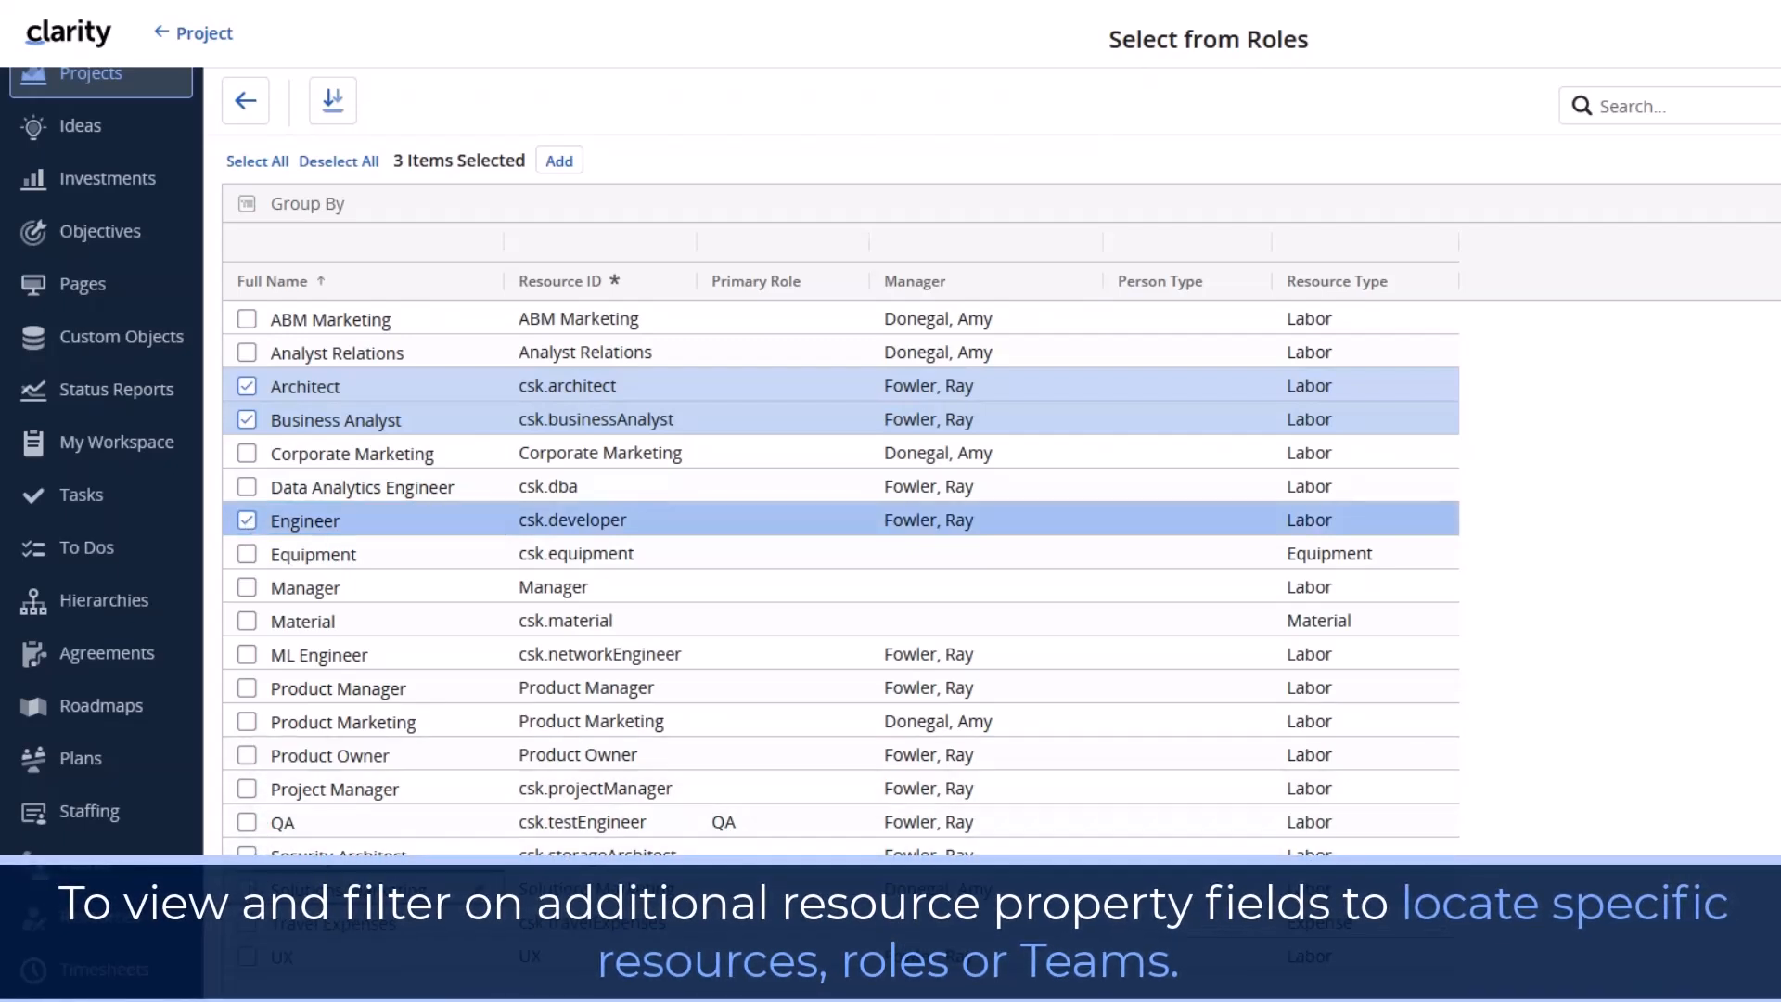
{"action": "left_click", "coordinate": [248, 889]}
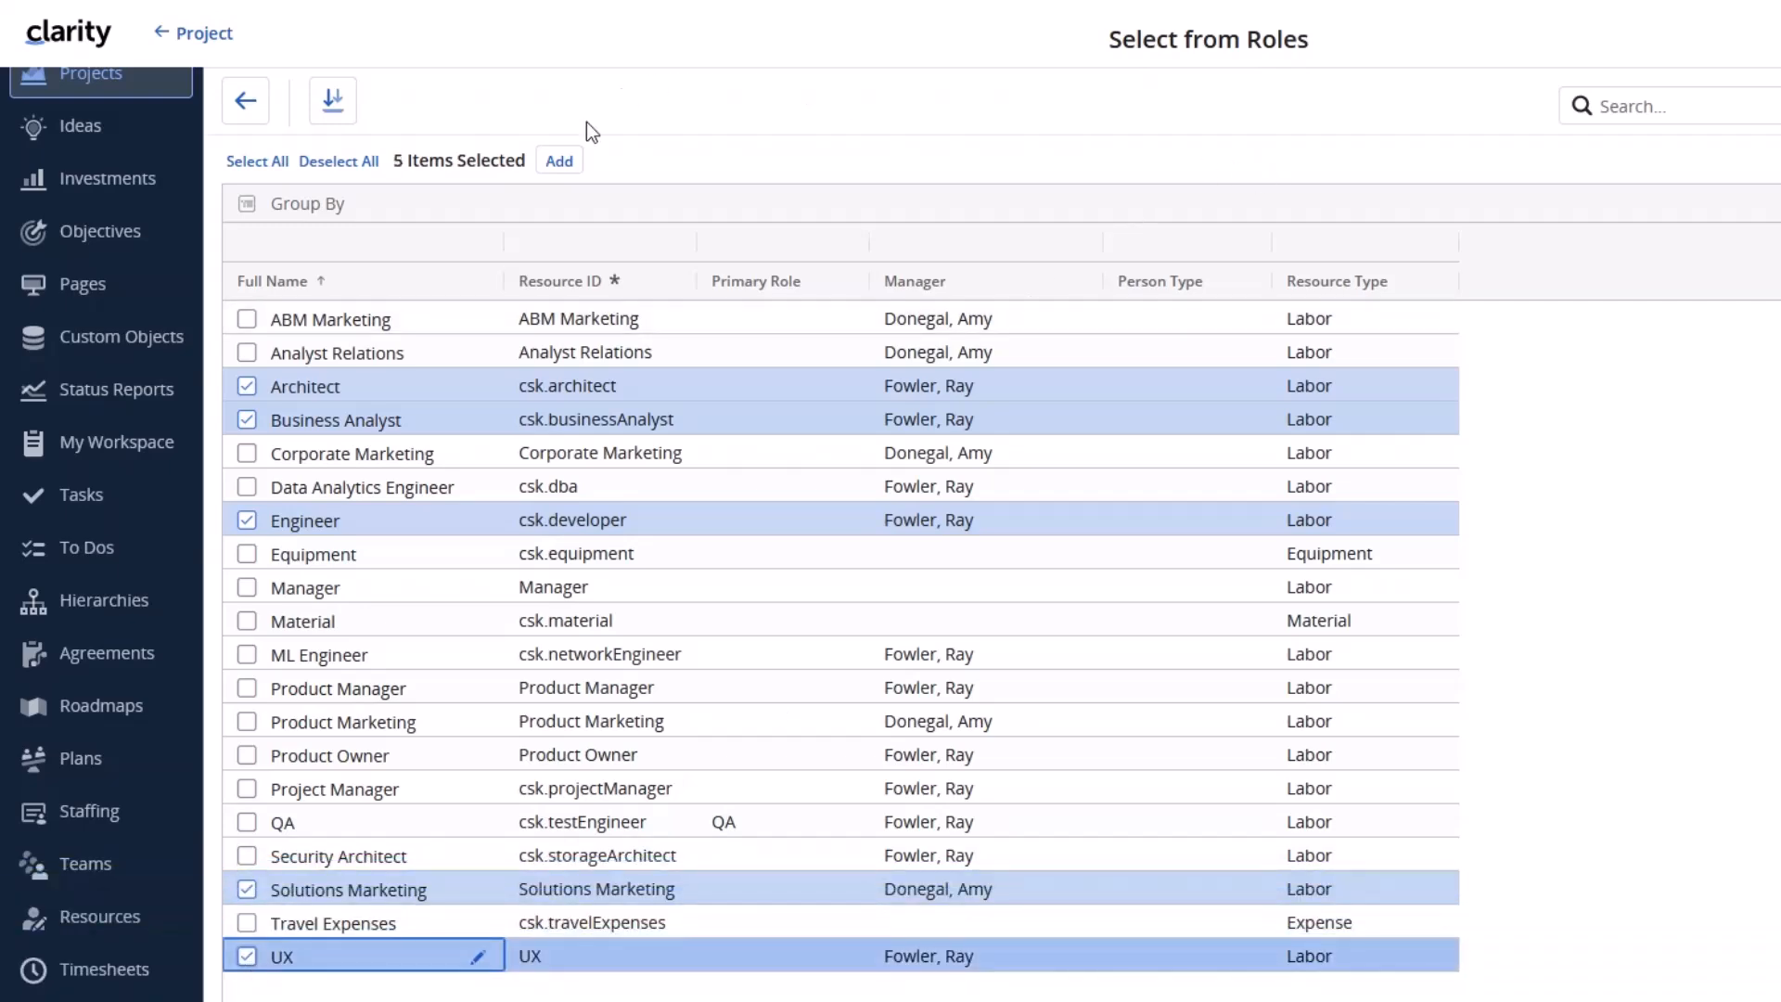
{"action": "left_click", "coordinate": [559, 161]}
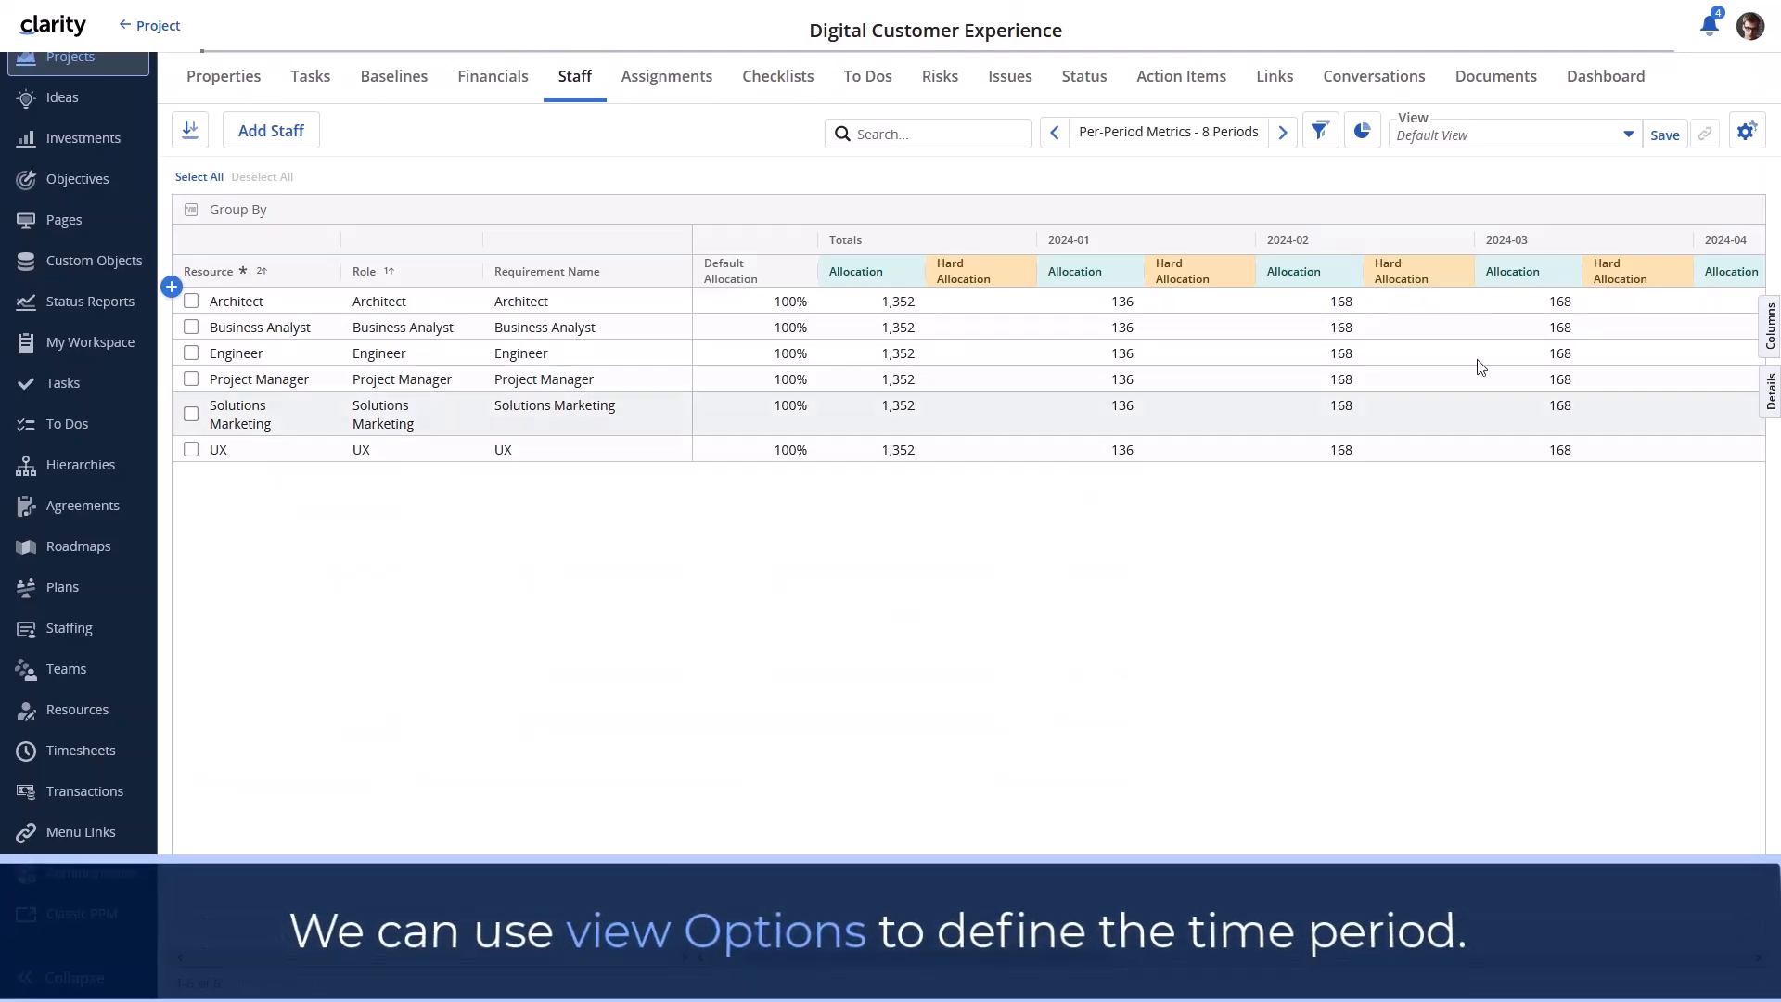
- Set the staff grid's periods to Months and look through the monthly allocation columns
{"action": "left_click", "coordinate": [1747, 131]}
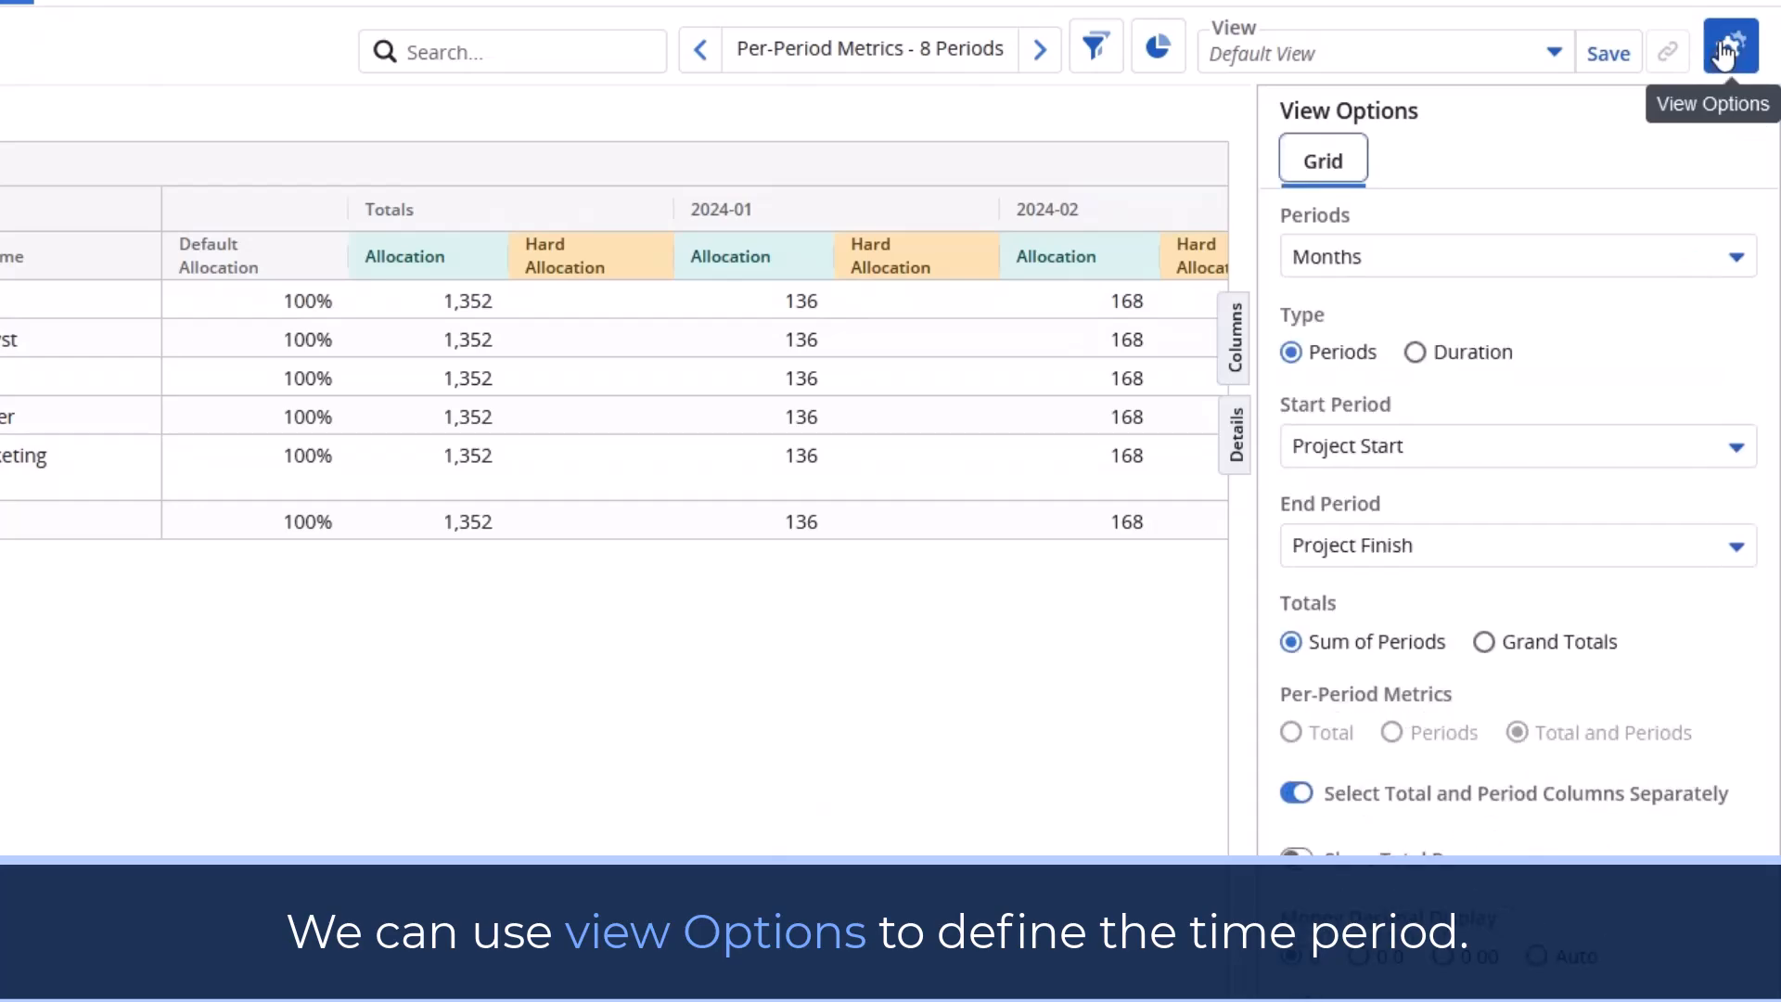
{"action": "left_click", "coordinate": [1673, 256]}
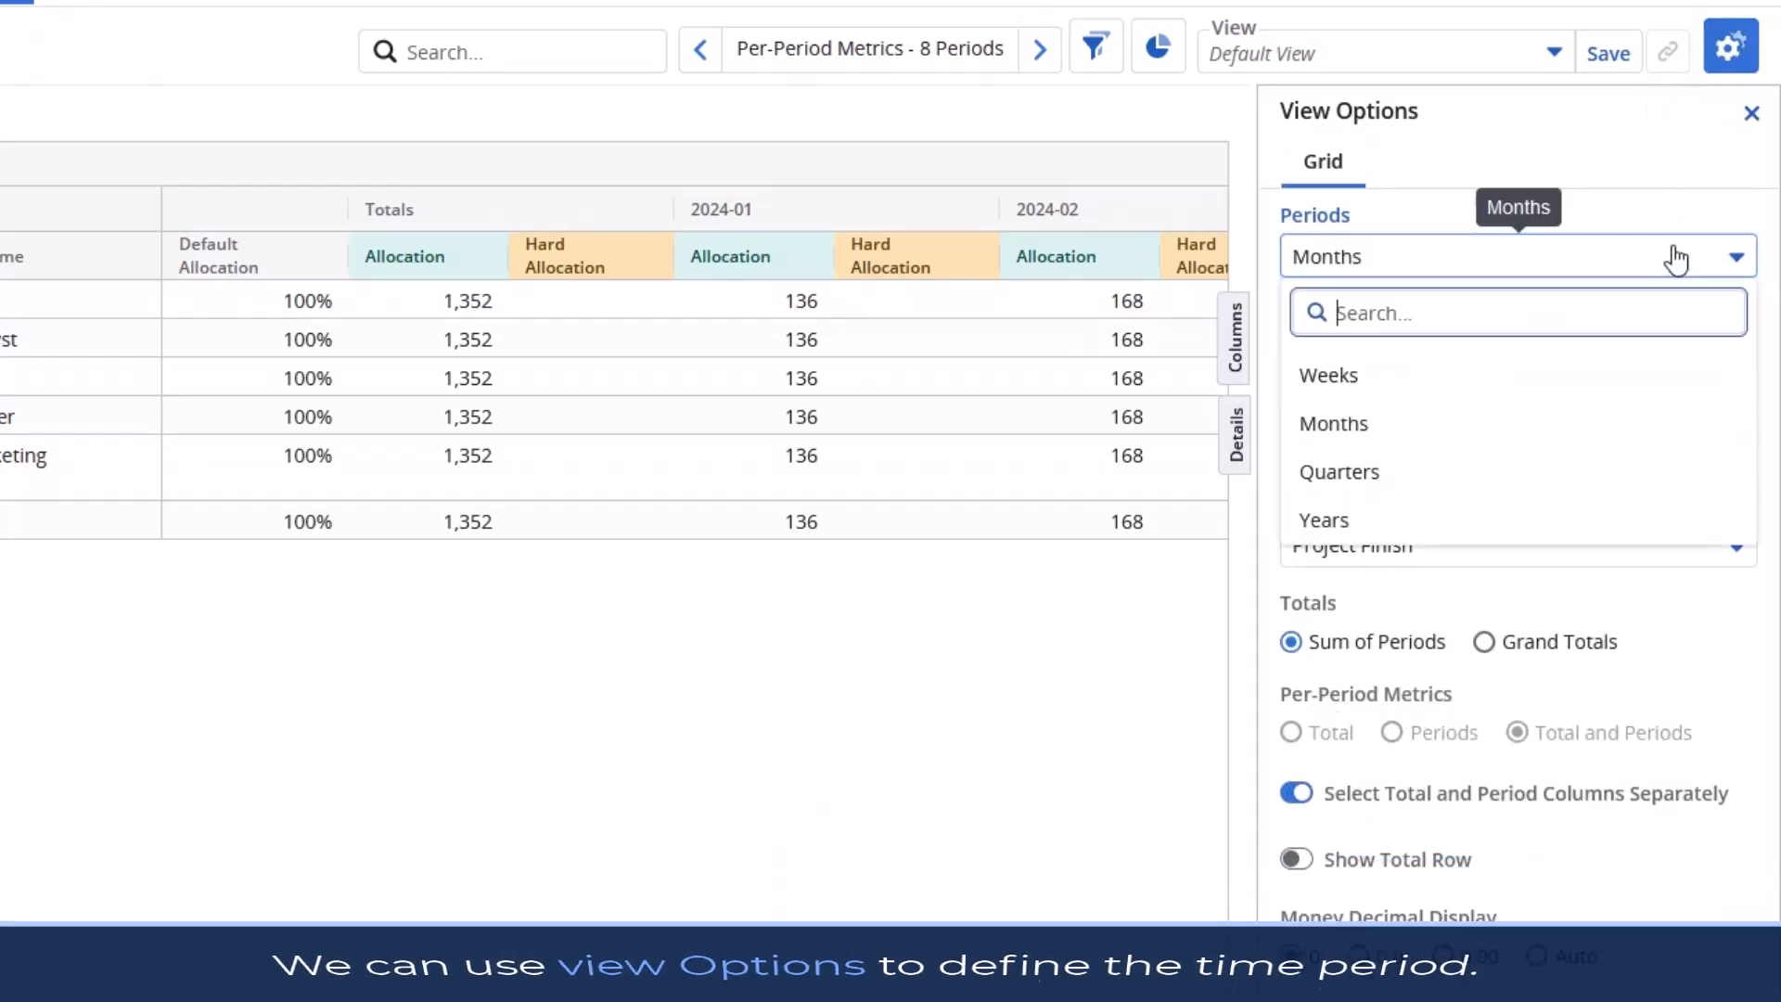
{"action": "left_click", "coordinate": [1580, 420]}
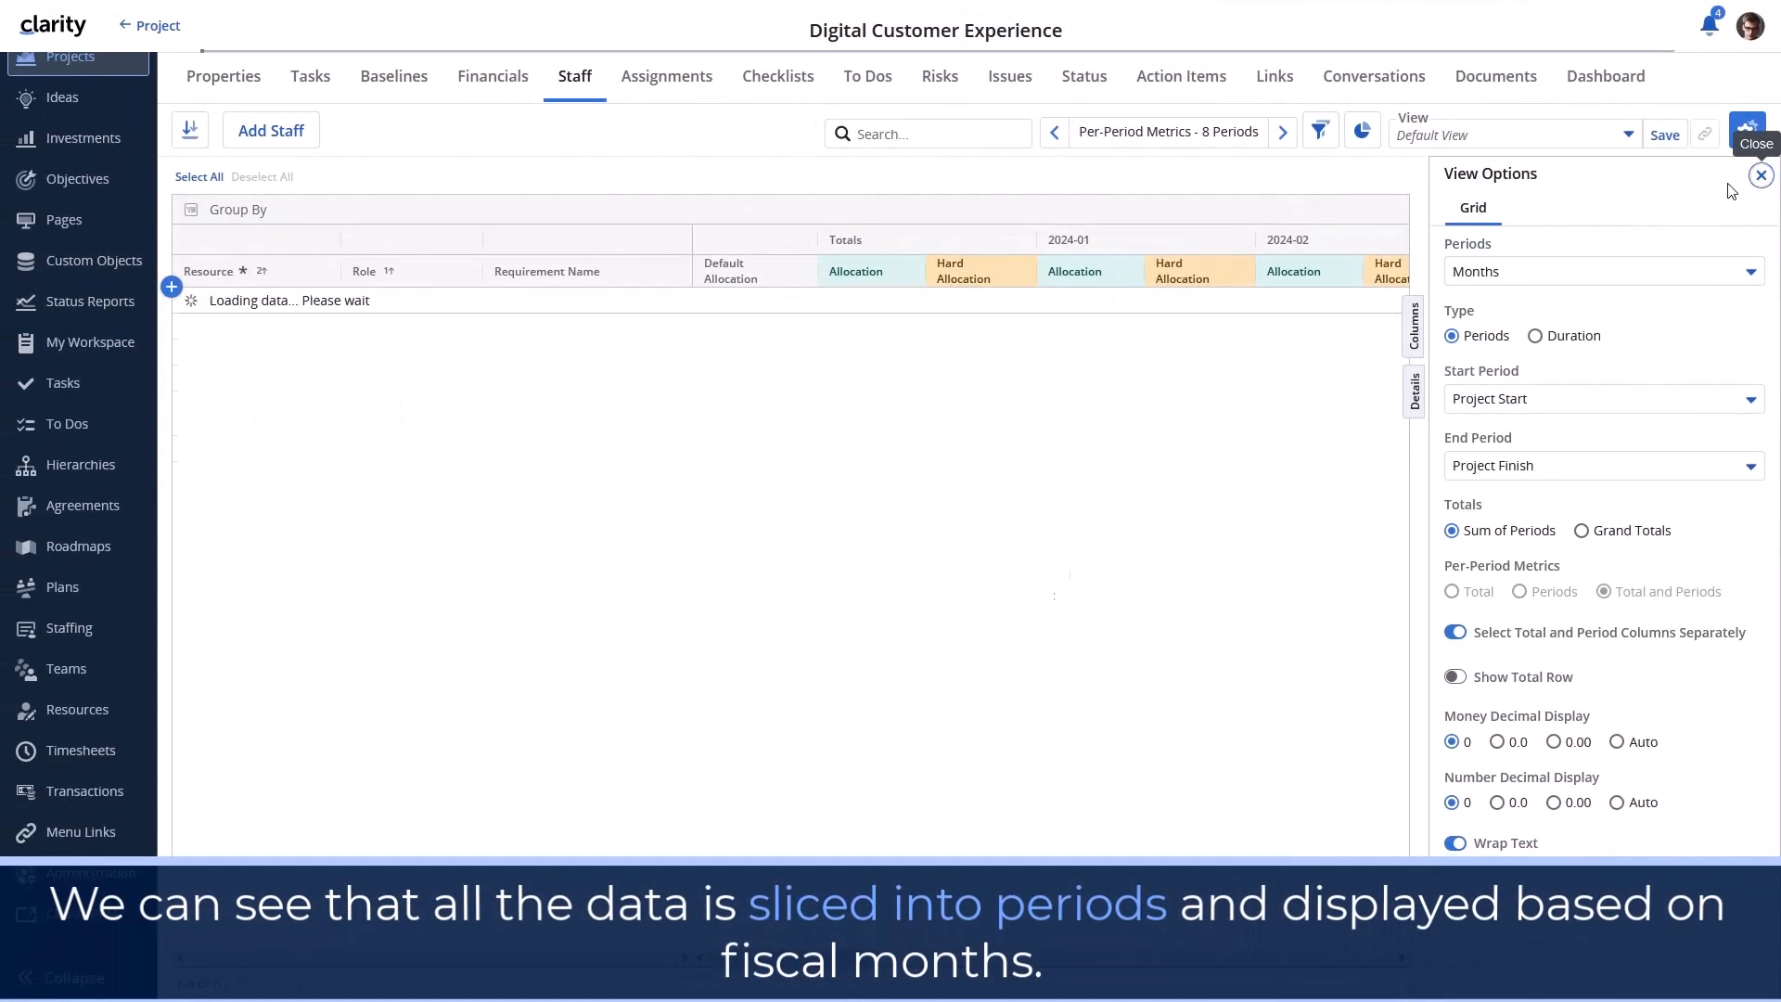
{"action": "left_click", "coordinate": [1731, 45]}
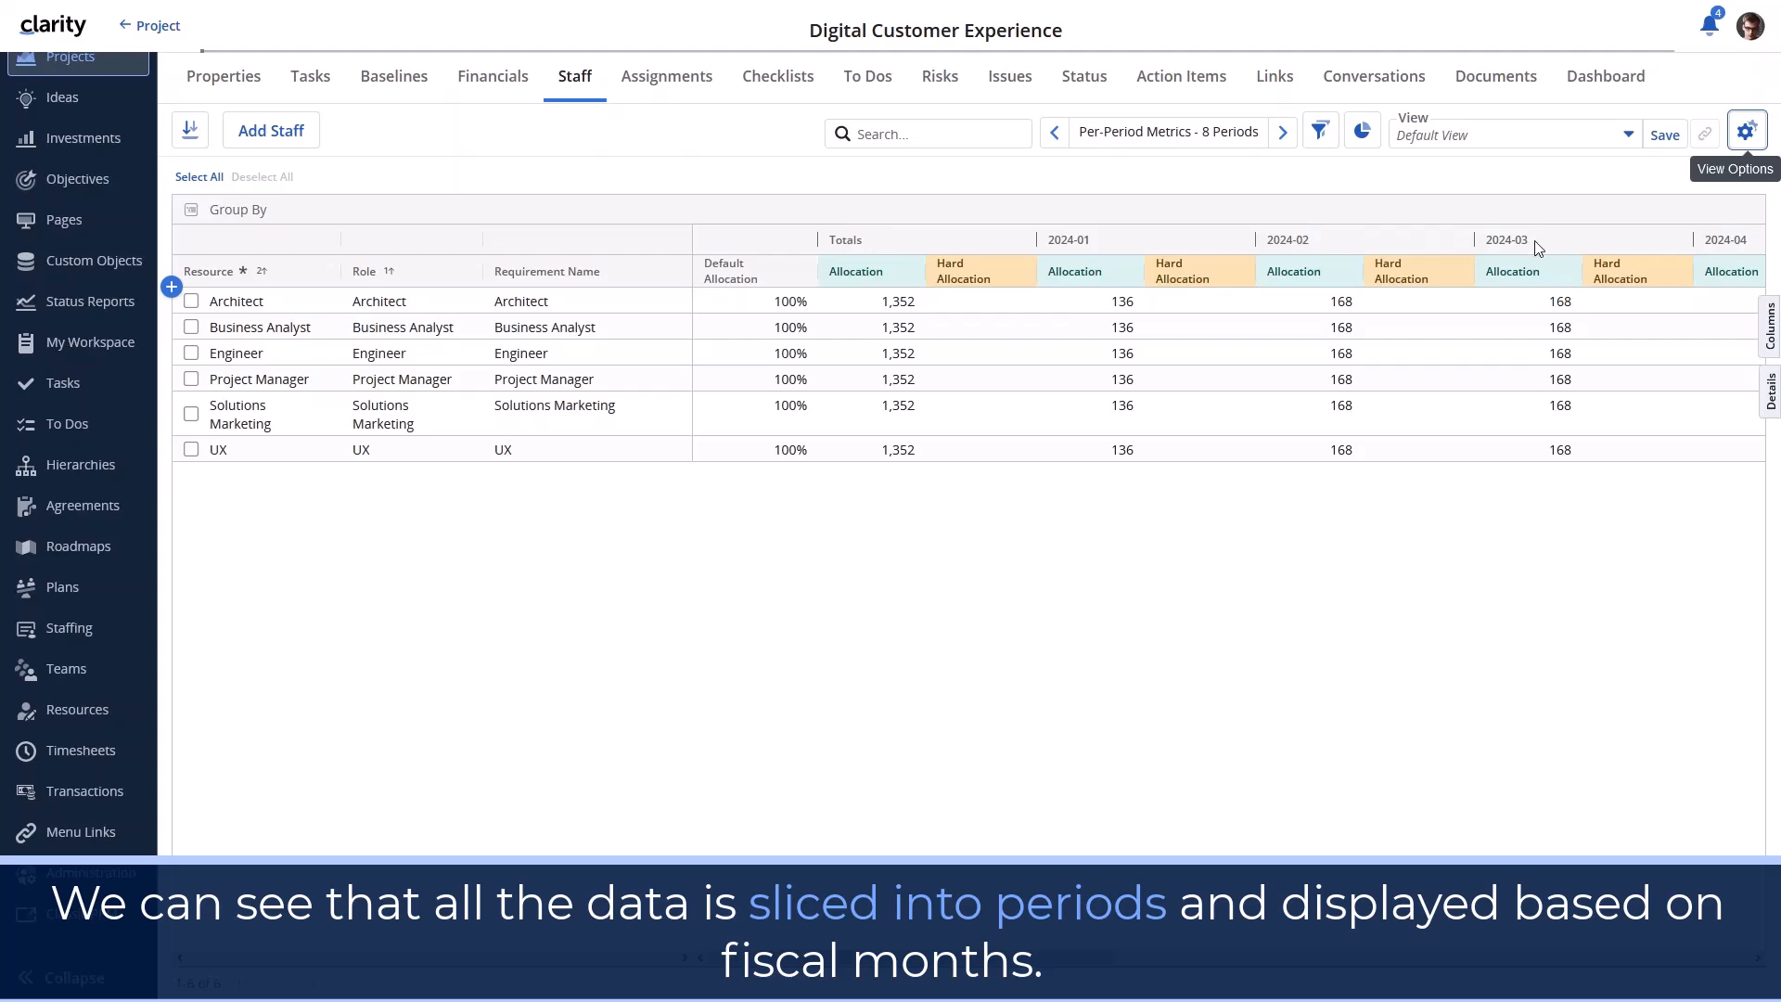
{"action": "scroll", "coordinate": [1526, 278], "scroll_direction": "right", "scroll_amount": 10}
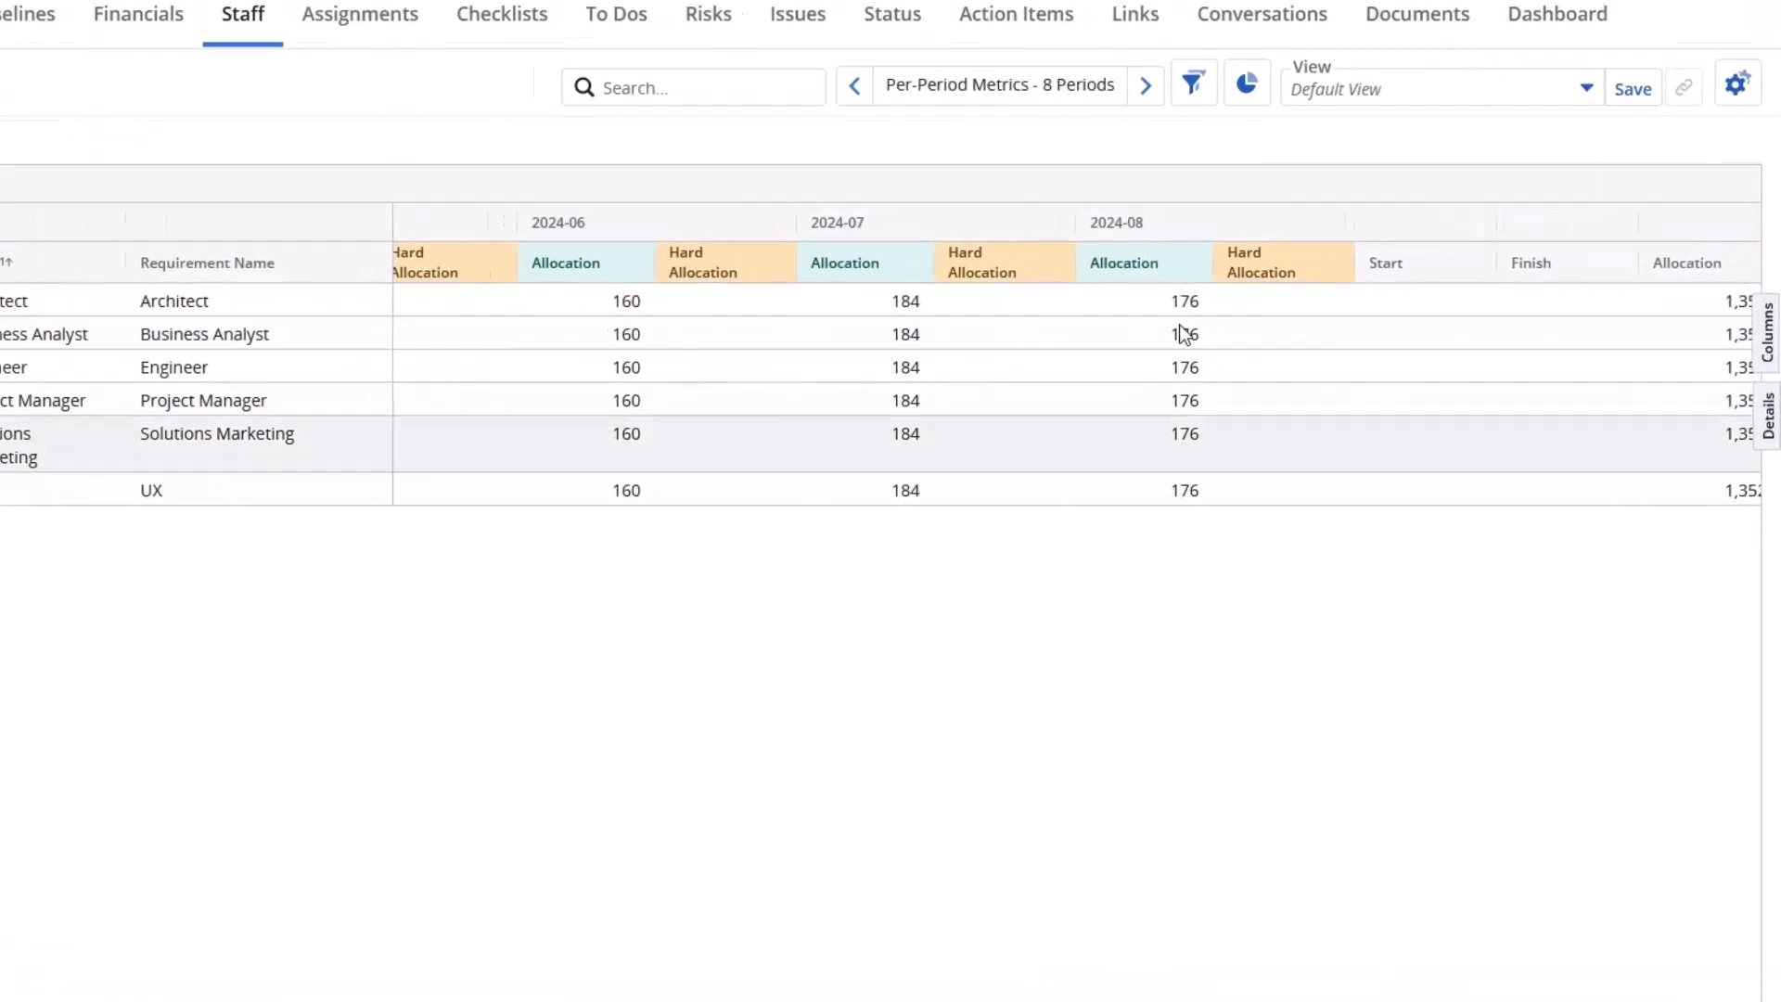
- Set the end period of the staff grid's per-period metrics to 2024-06
{"action": "left_click", "coordinate": [1728, 48]}
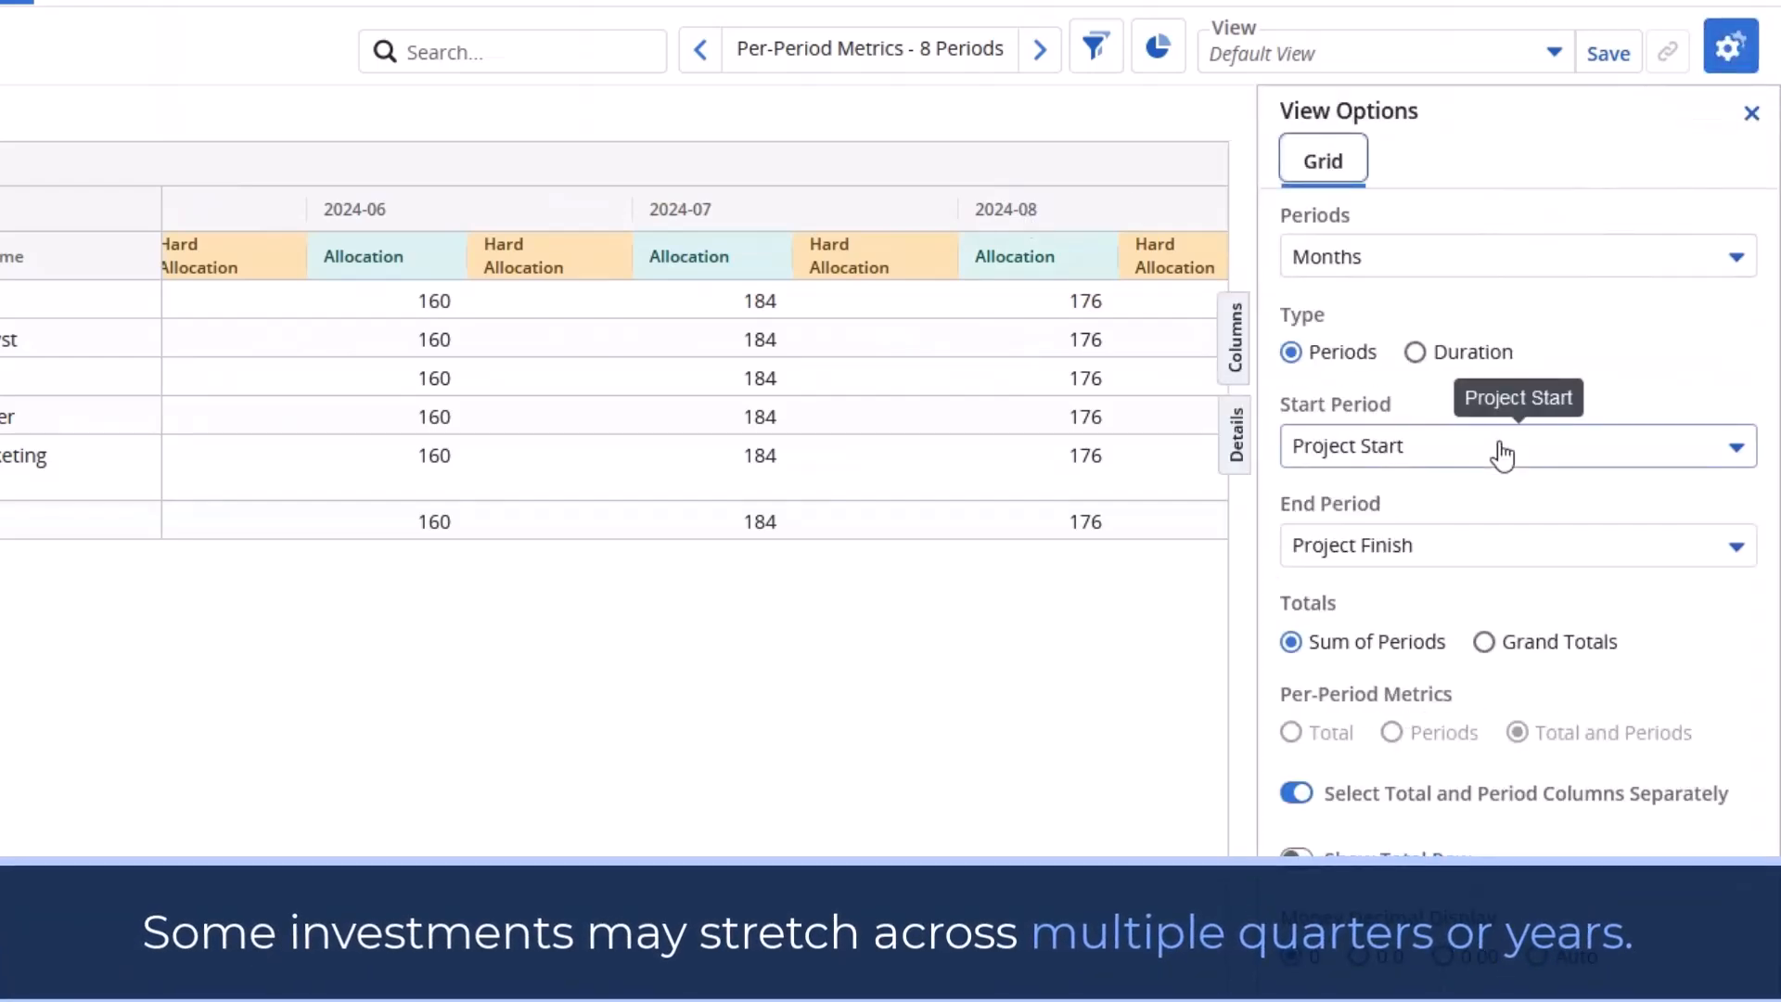
{"action": "left_click", "coordinate": [1506, 568]}
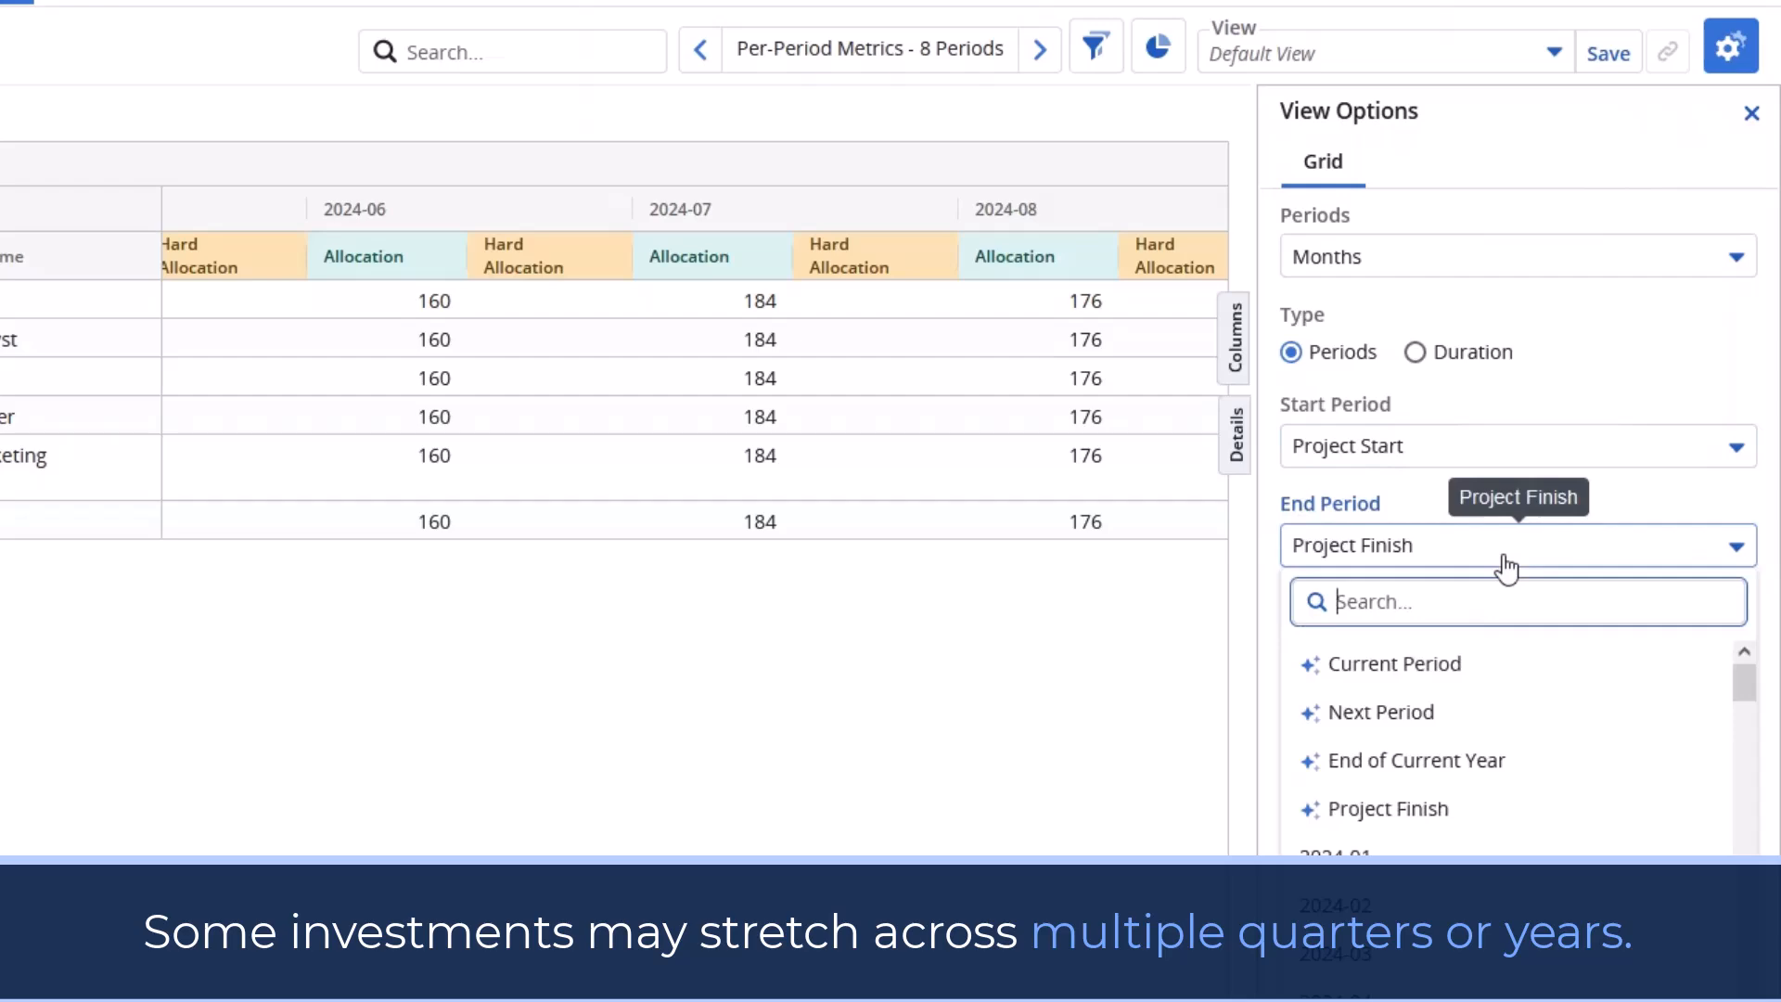
{"action": "scroll", "coordinate": [1563, 951], "scroll_direction": "down", "scroll_amount": 2}
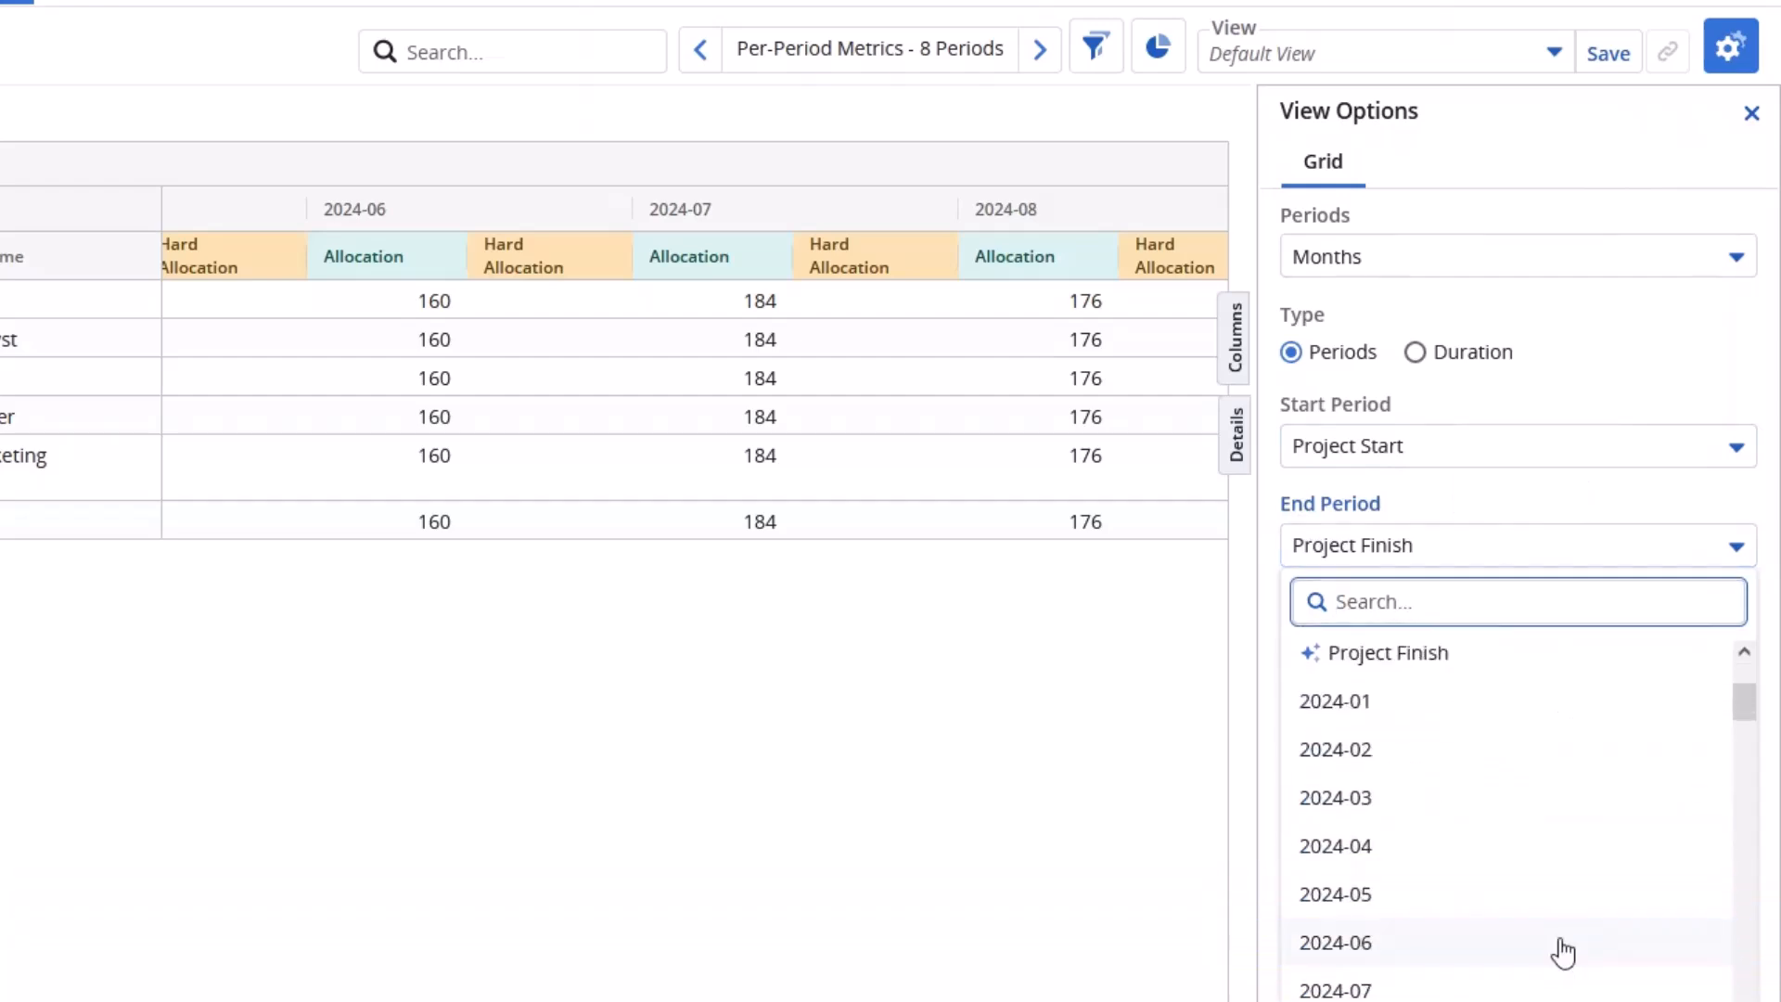
{"action": "left_click", "coordinate": [1563, 944]}
{"action": "left_click", "coordinate": [1730, 47]}
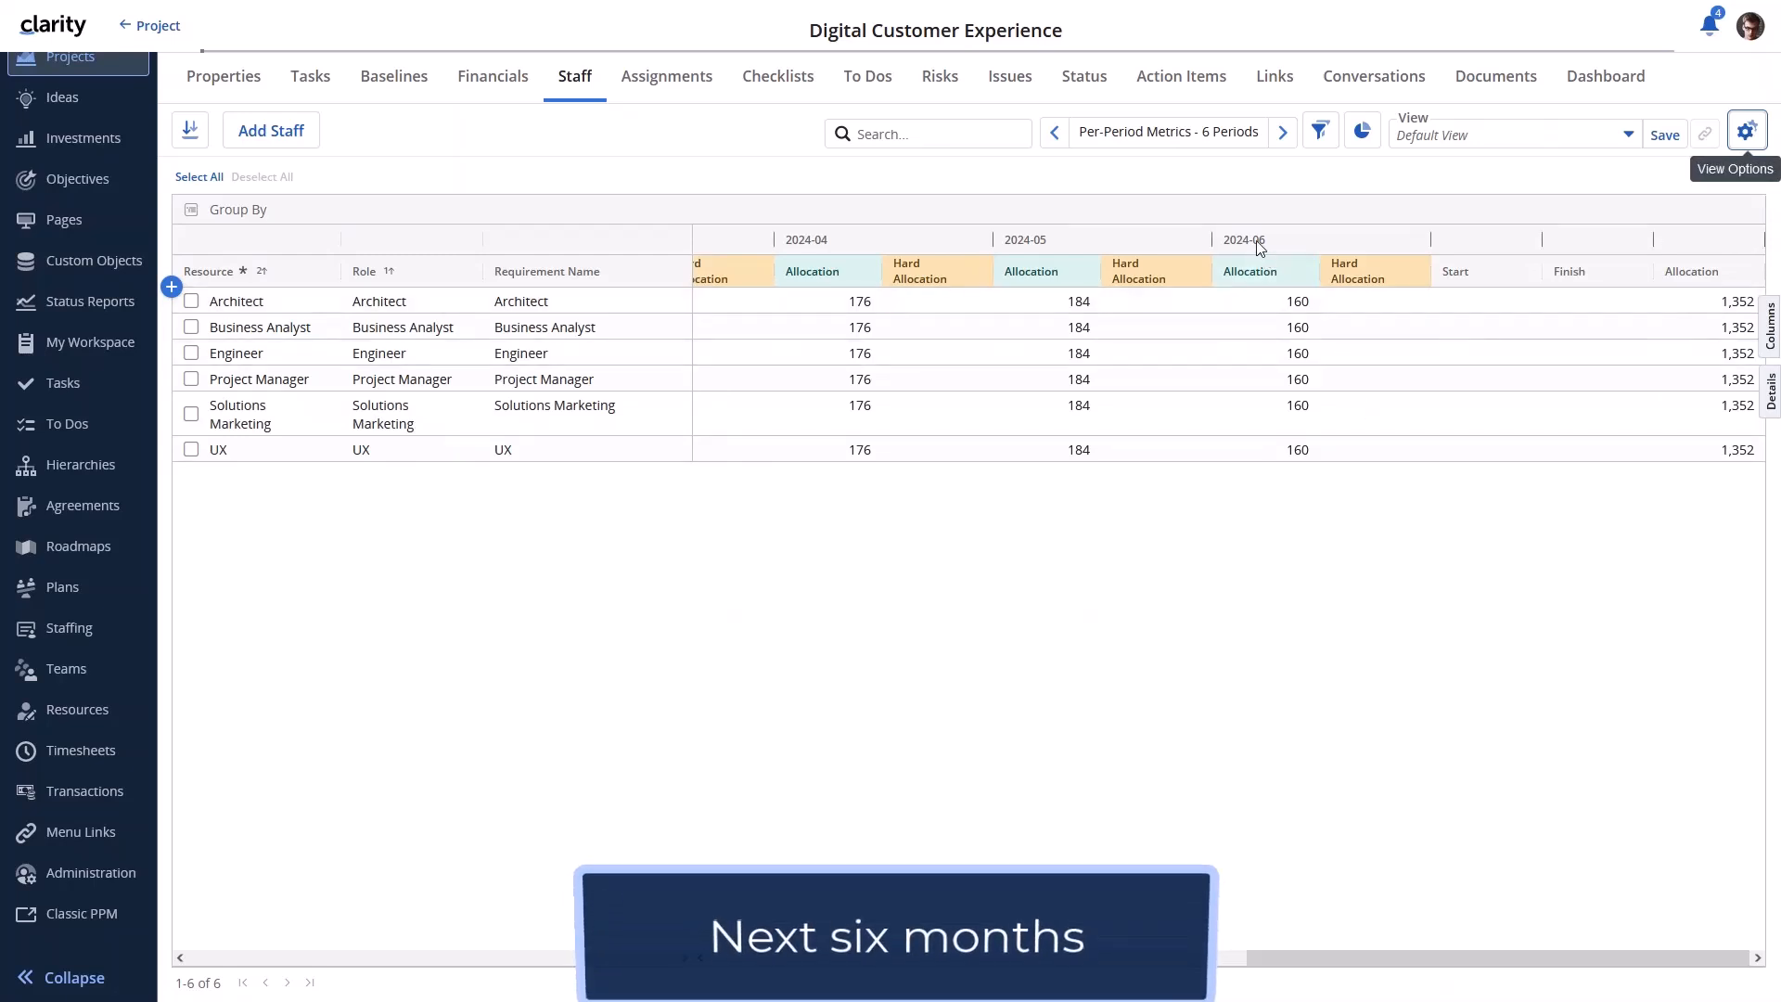
- Switch the staff grid's totals to Grand Totals and compare them across the six-month ranges starting 2024-07 and 2024-01
{"action": "left_click", "coordinate": [1282, 133]}
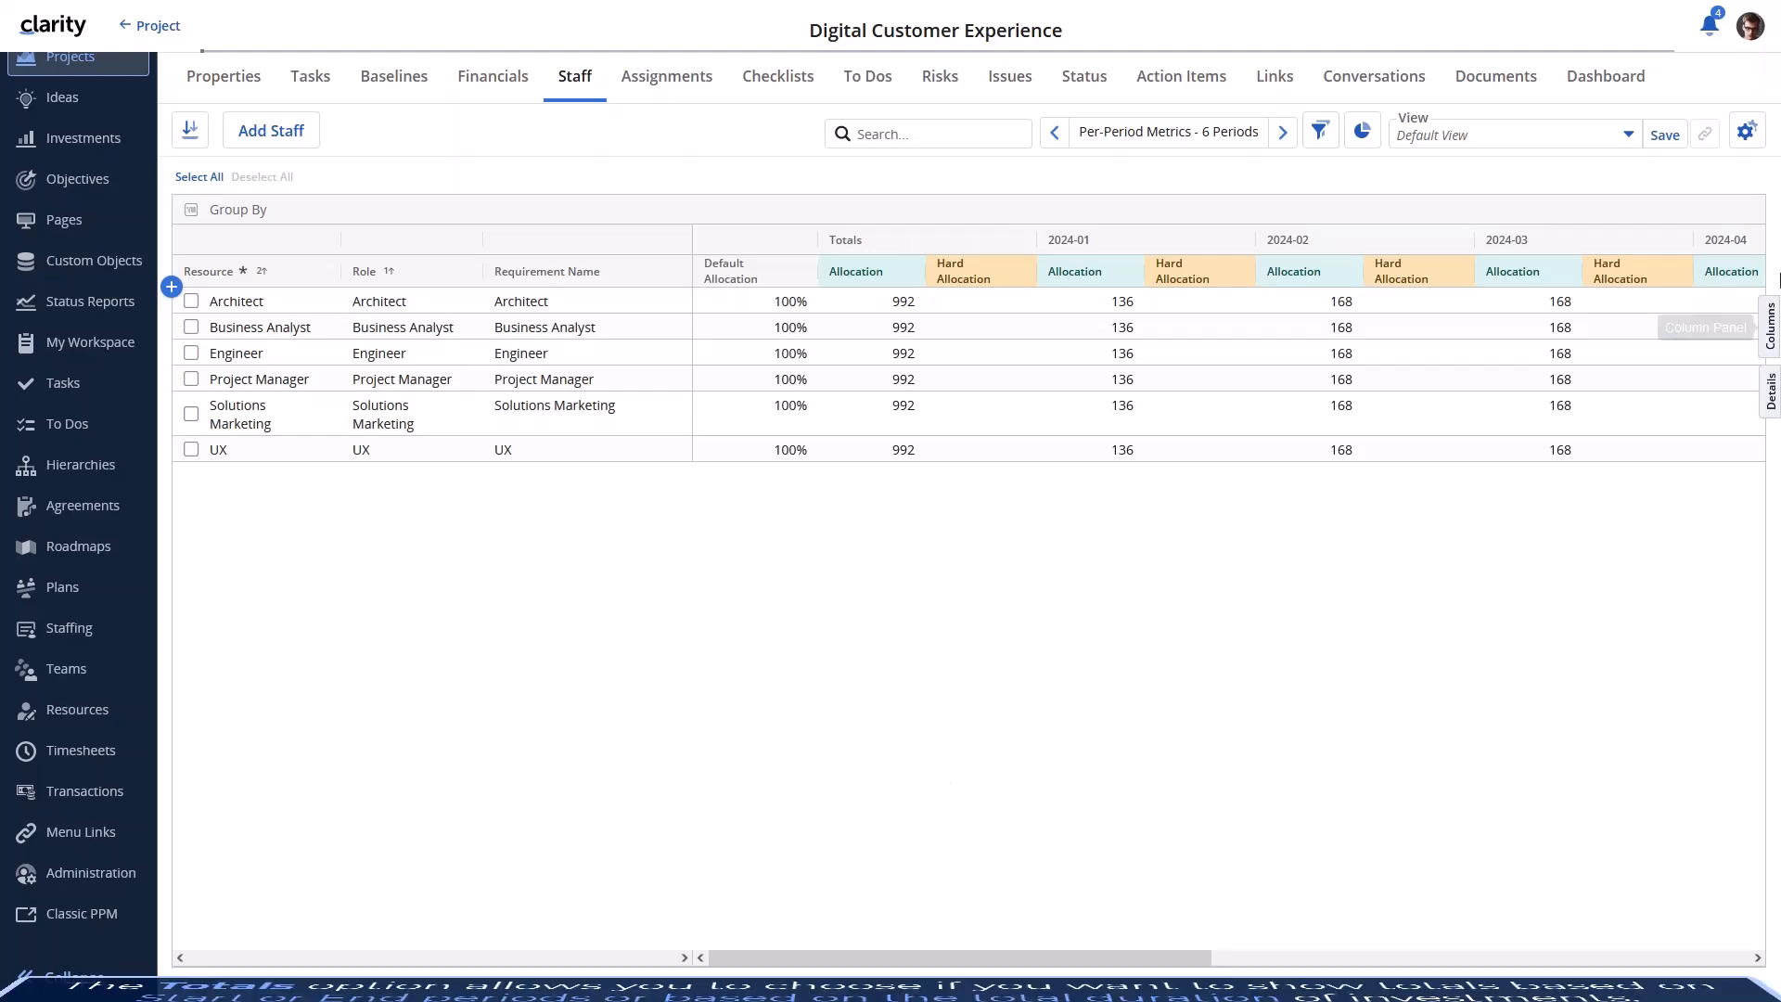
{"action": "left_click", "coordinate": [1756, 132]}
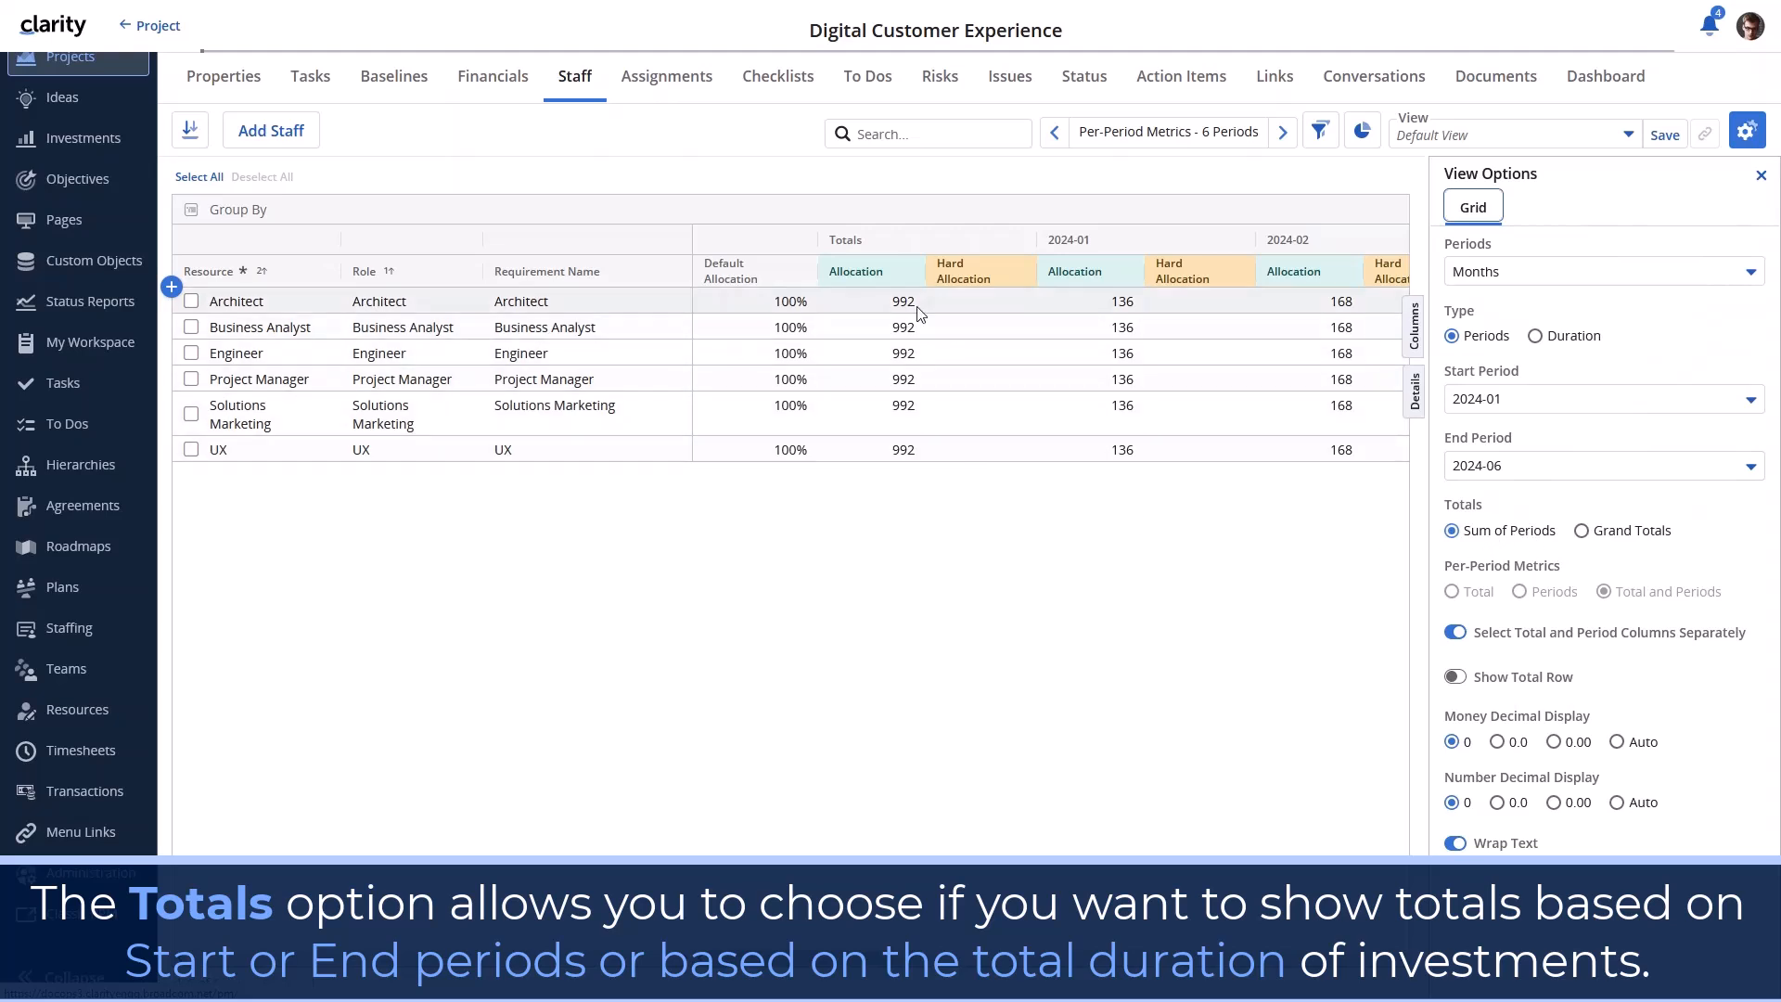
{"action": "left_click", "coordinate": [1281, 133]}
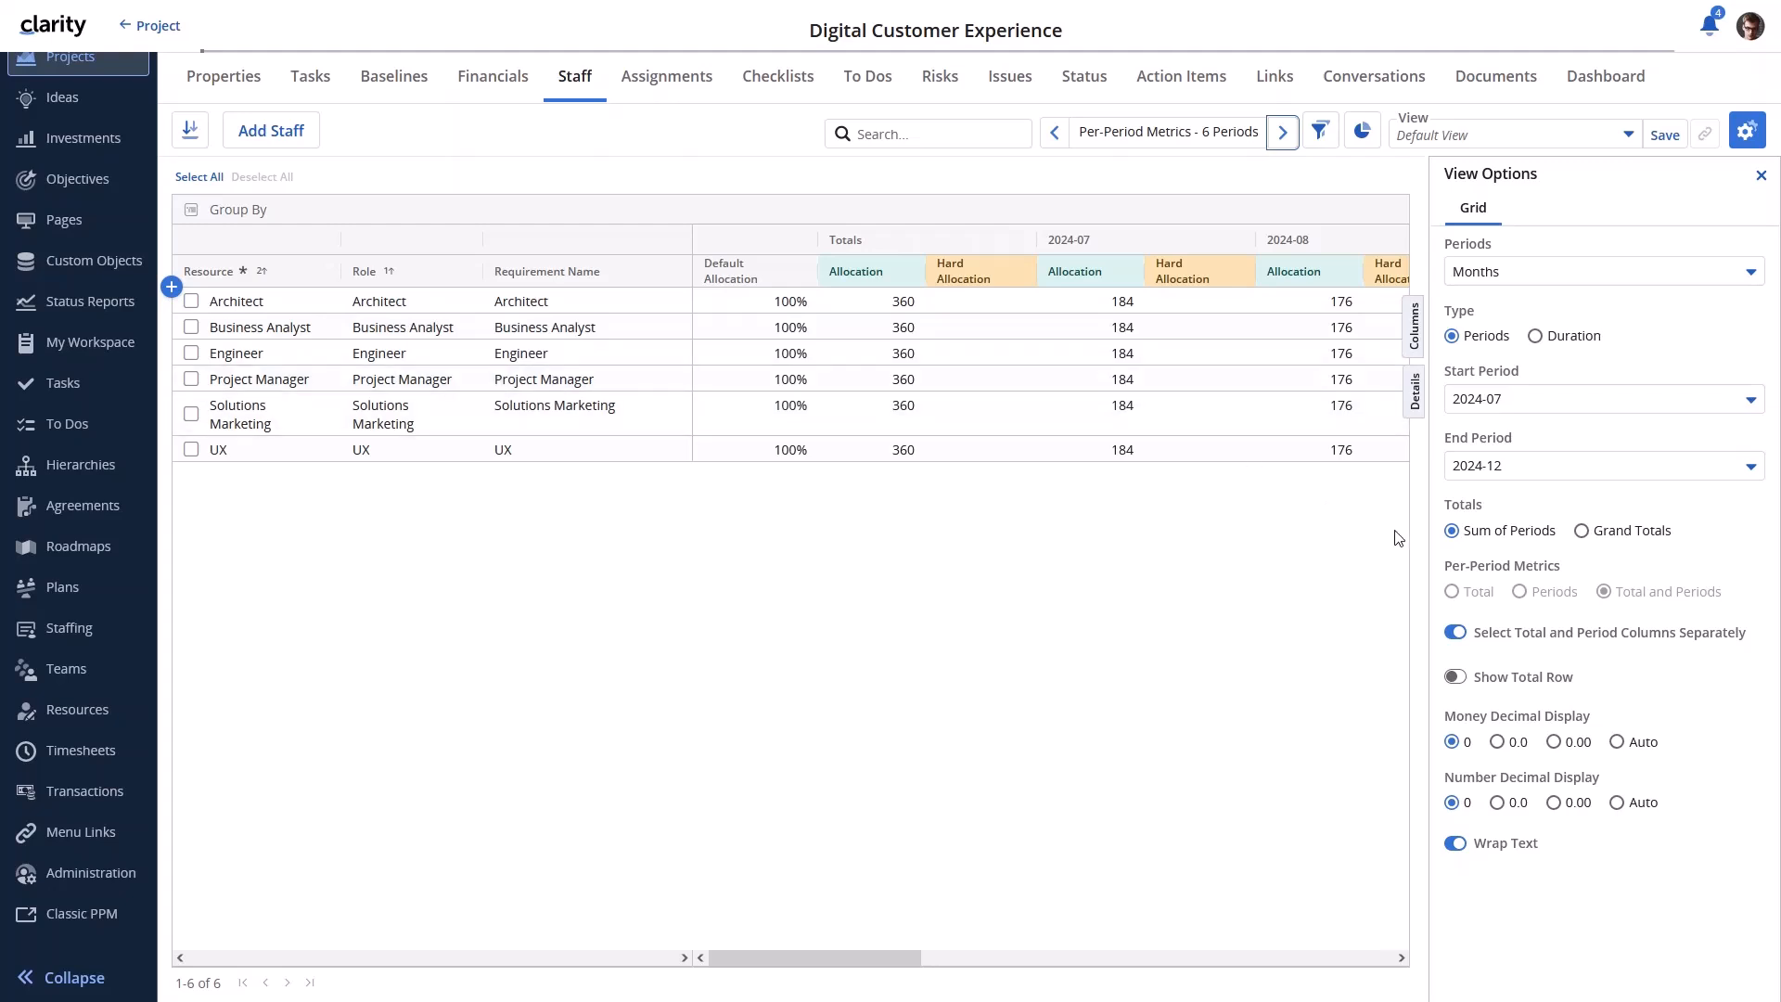
{"action": "left_click", "coordinate": [1583, 532]}
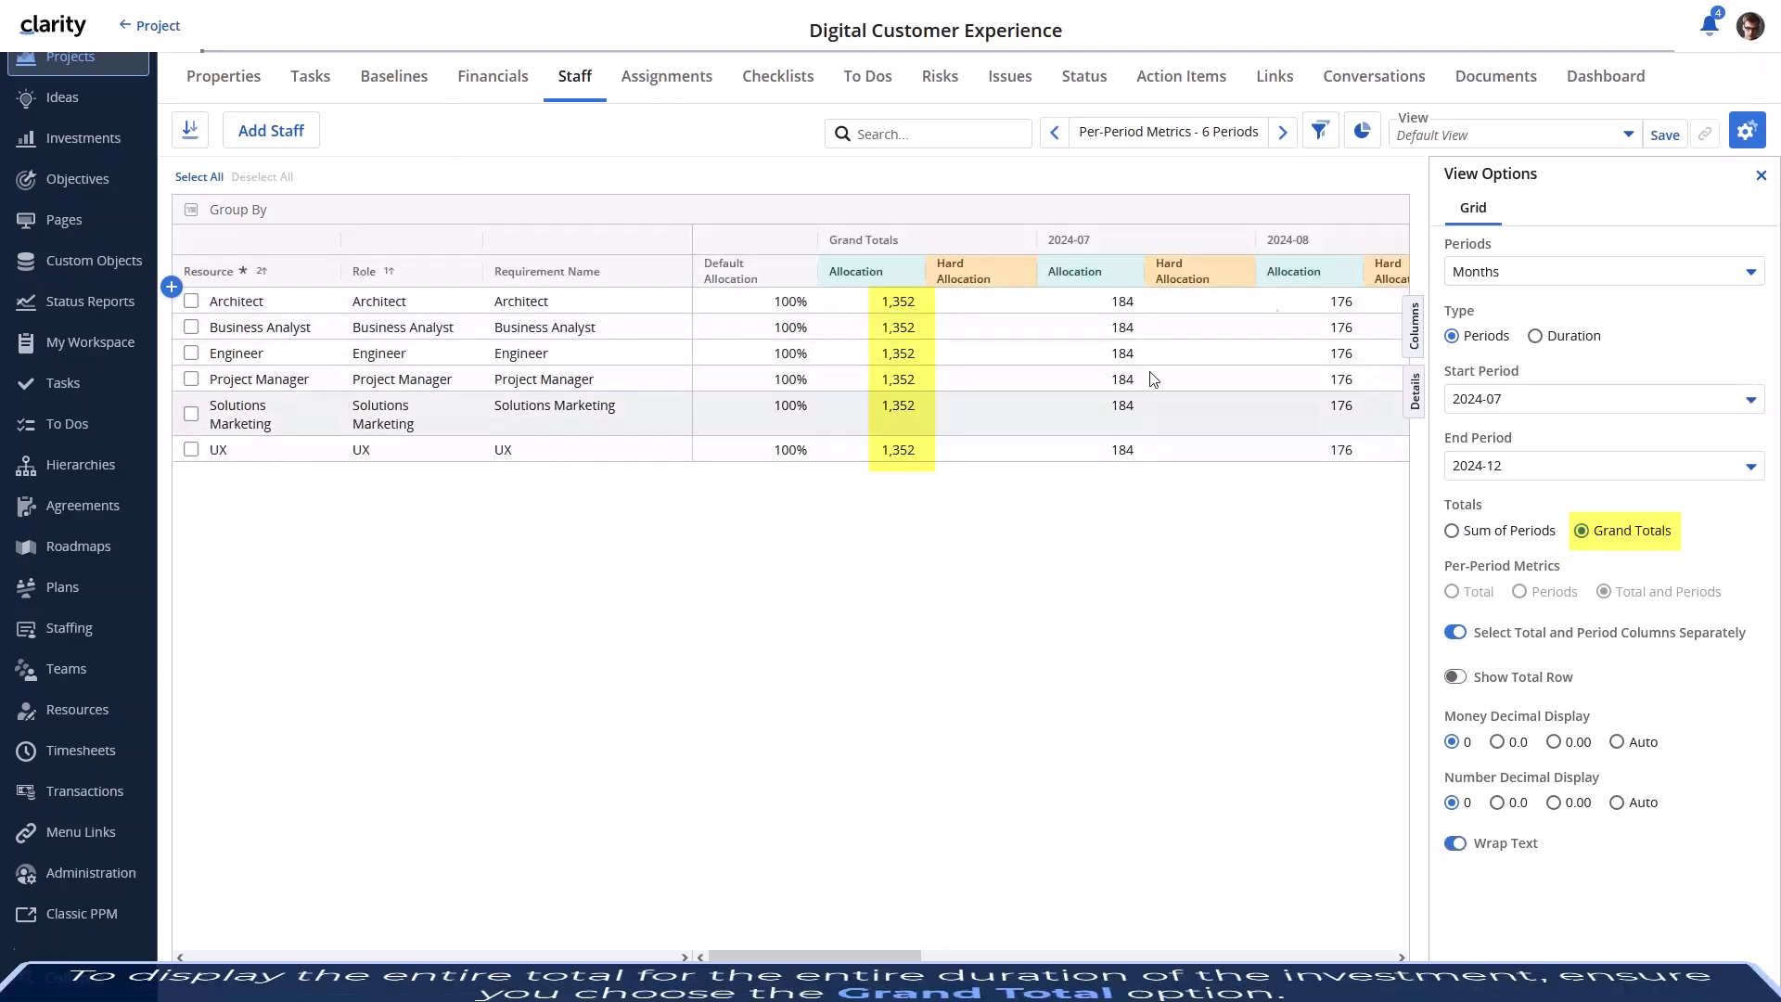
{"action": "left_click", "coordinate": [1761, 175]}
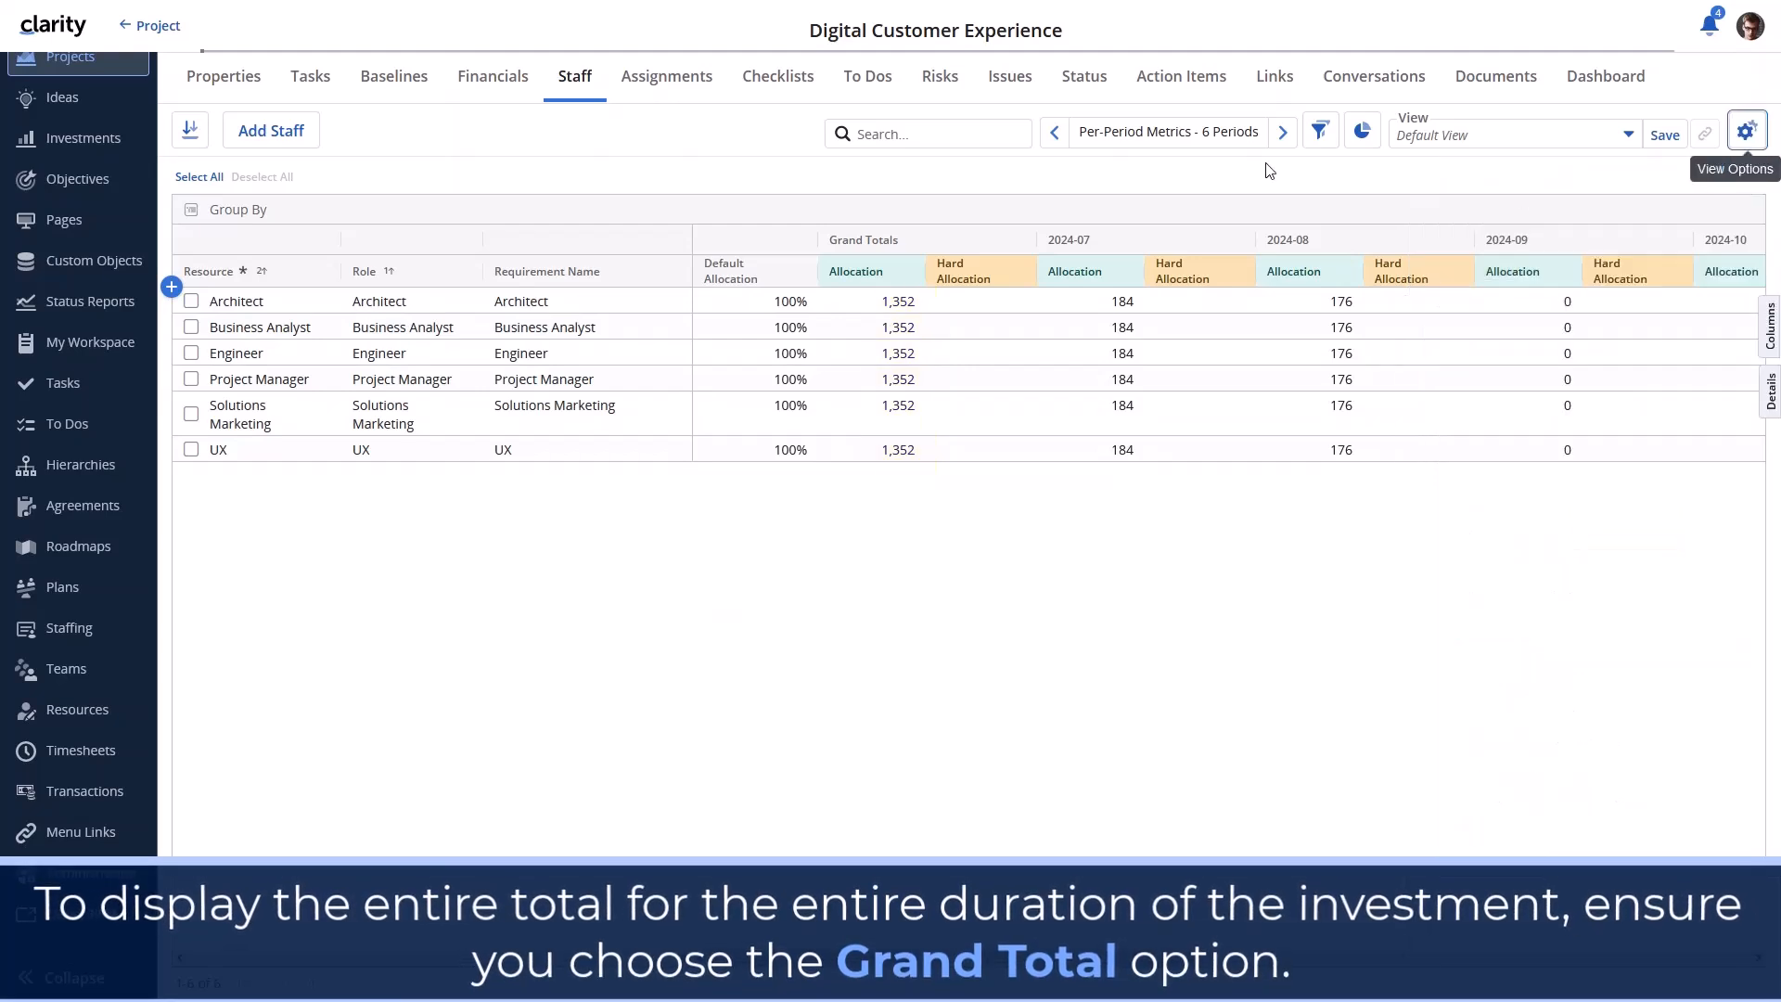
{"action": "left_click", "coordinate": [1054, 132]}
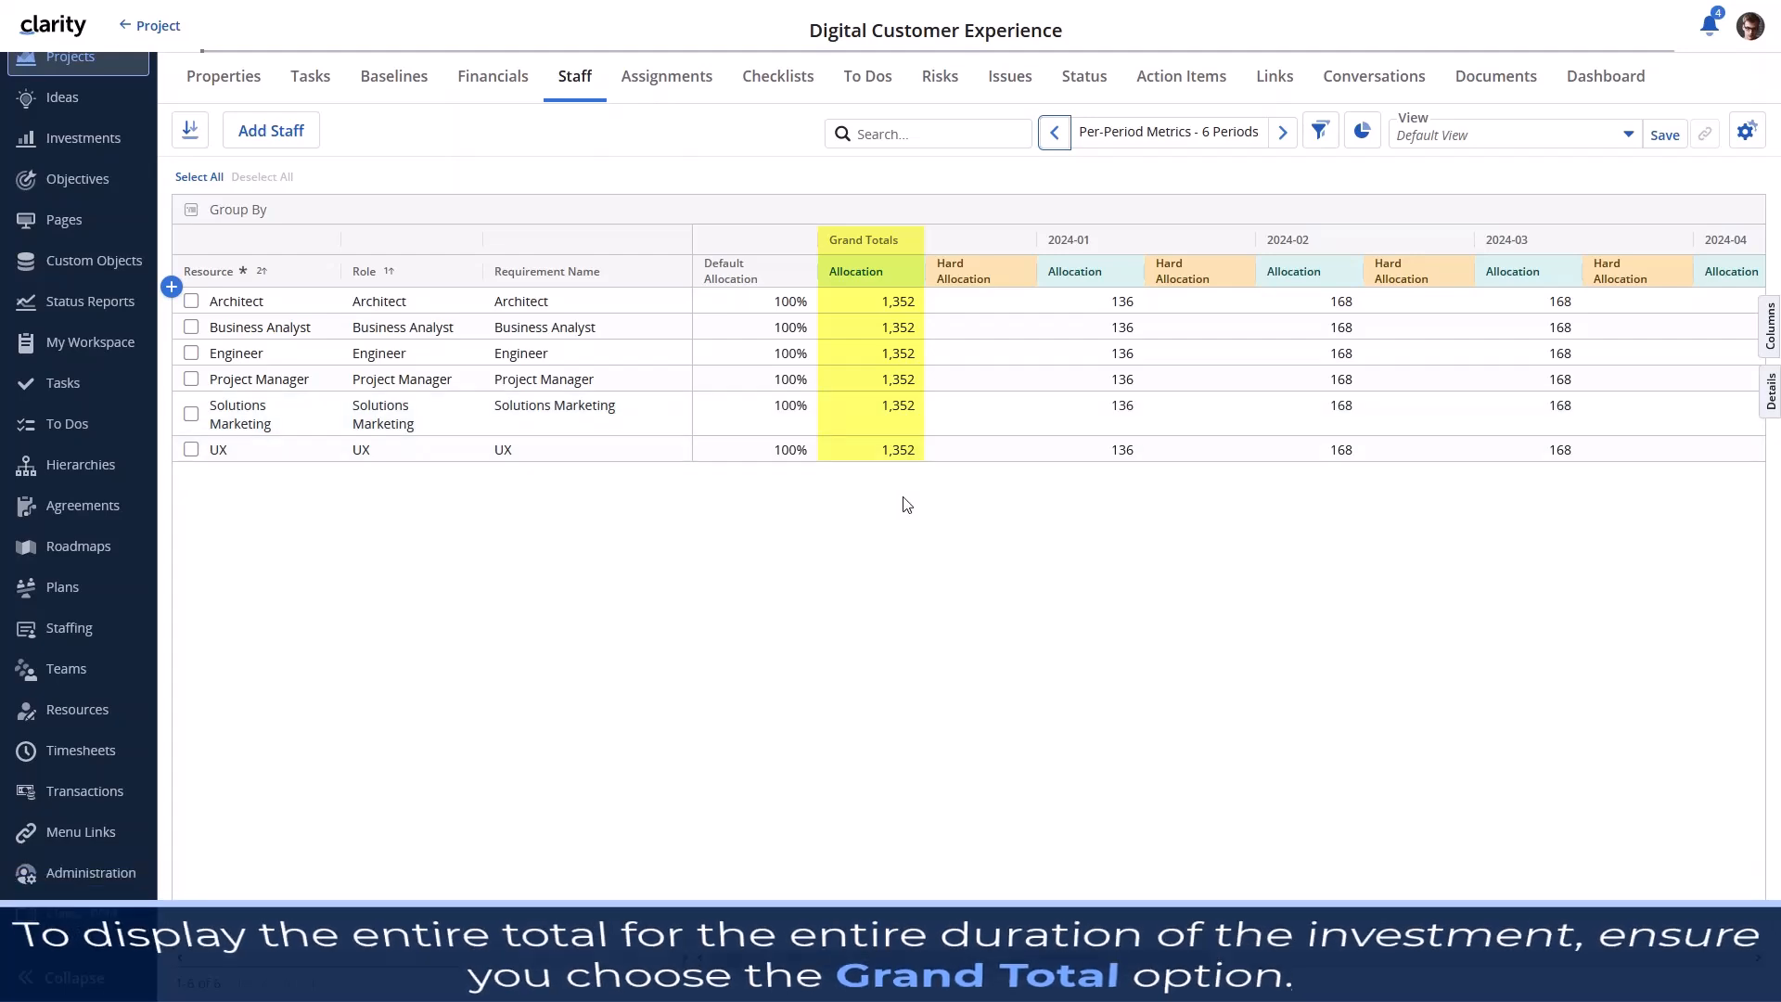
- Collapse both Per-Period Metrics groups in the column list and hide the Default Allocation column
{"action": "left_click", "coordinate": [1771, 325]}
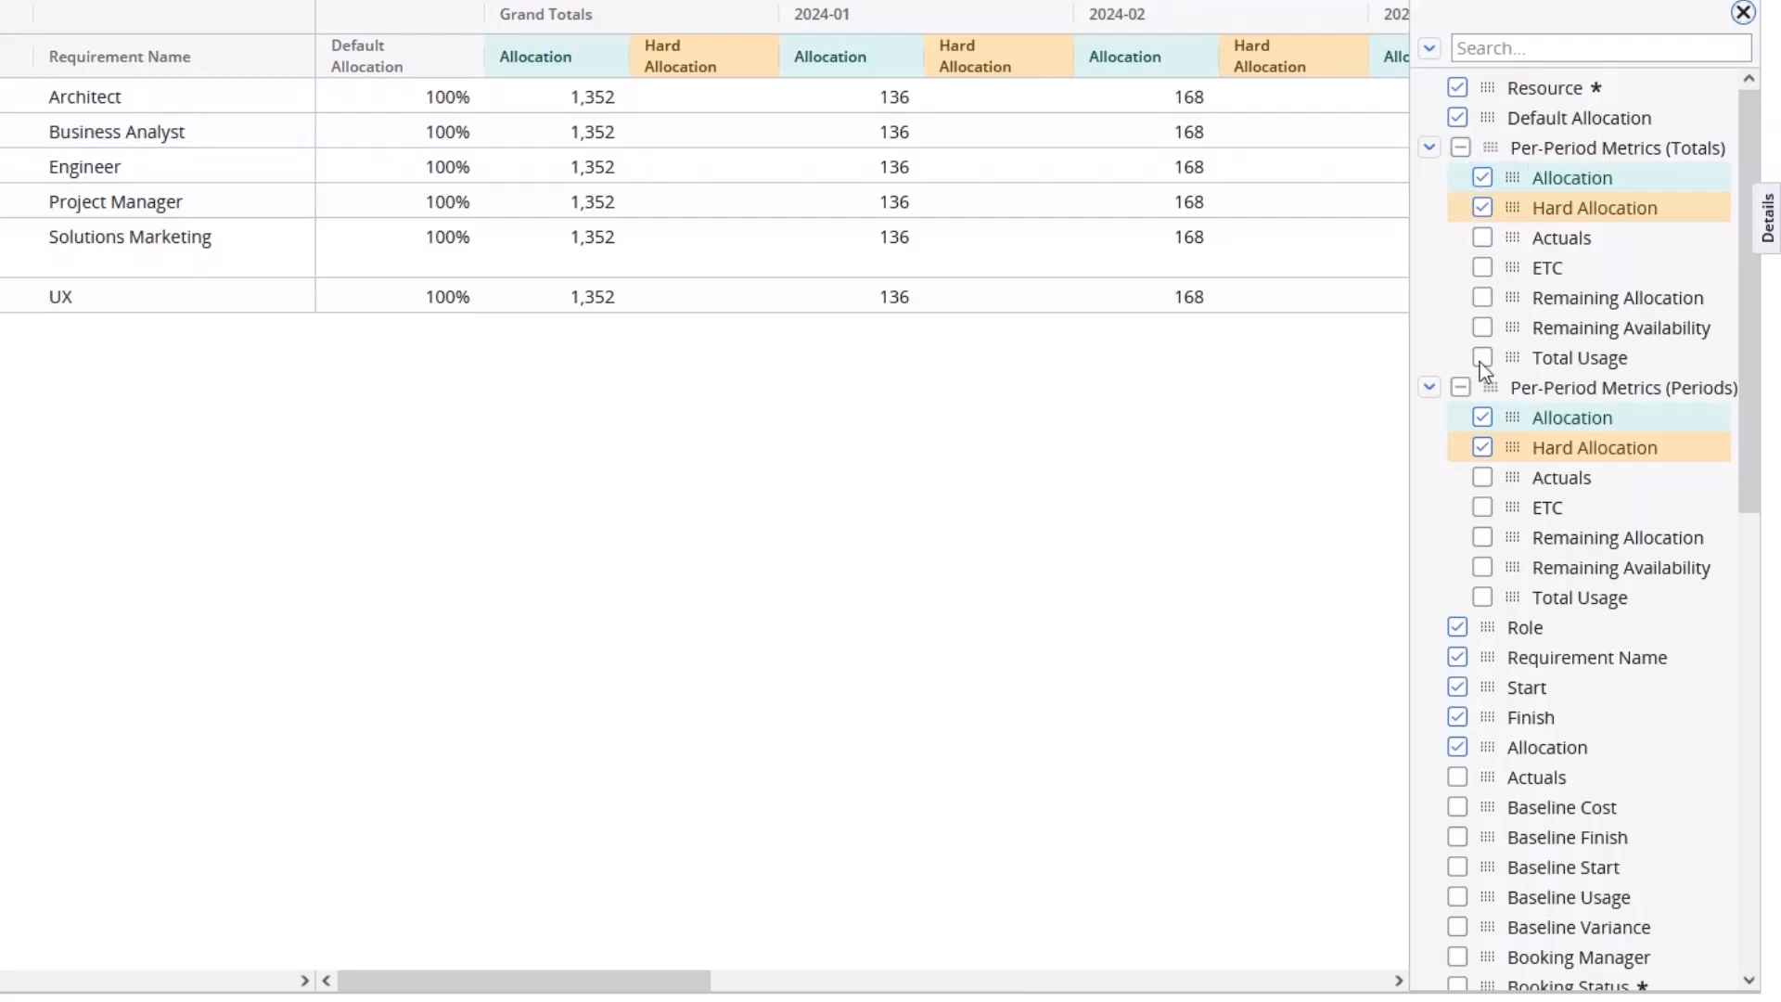
{"action": "left_click", "coordinate": [1429, 149]}
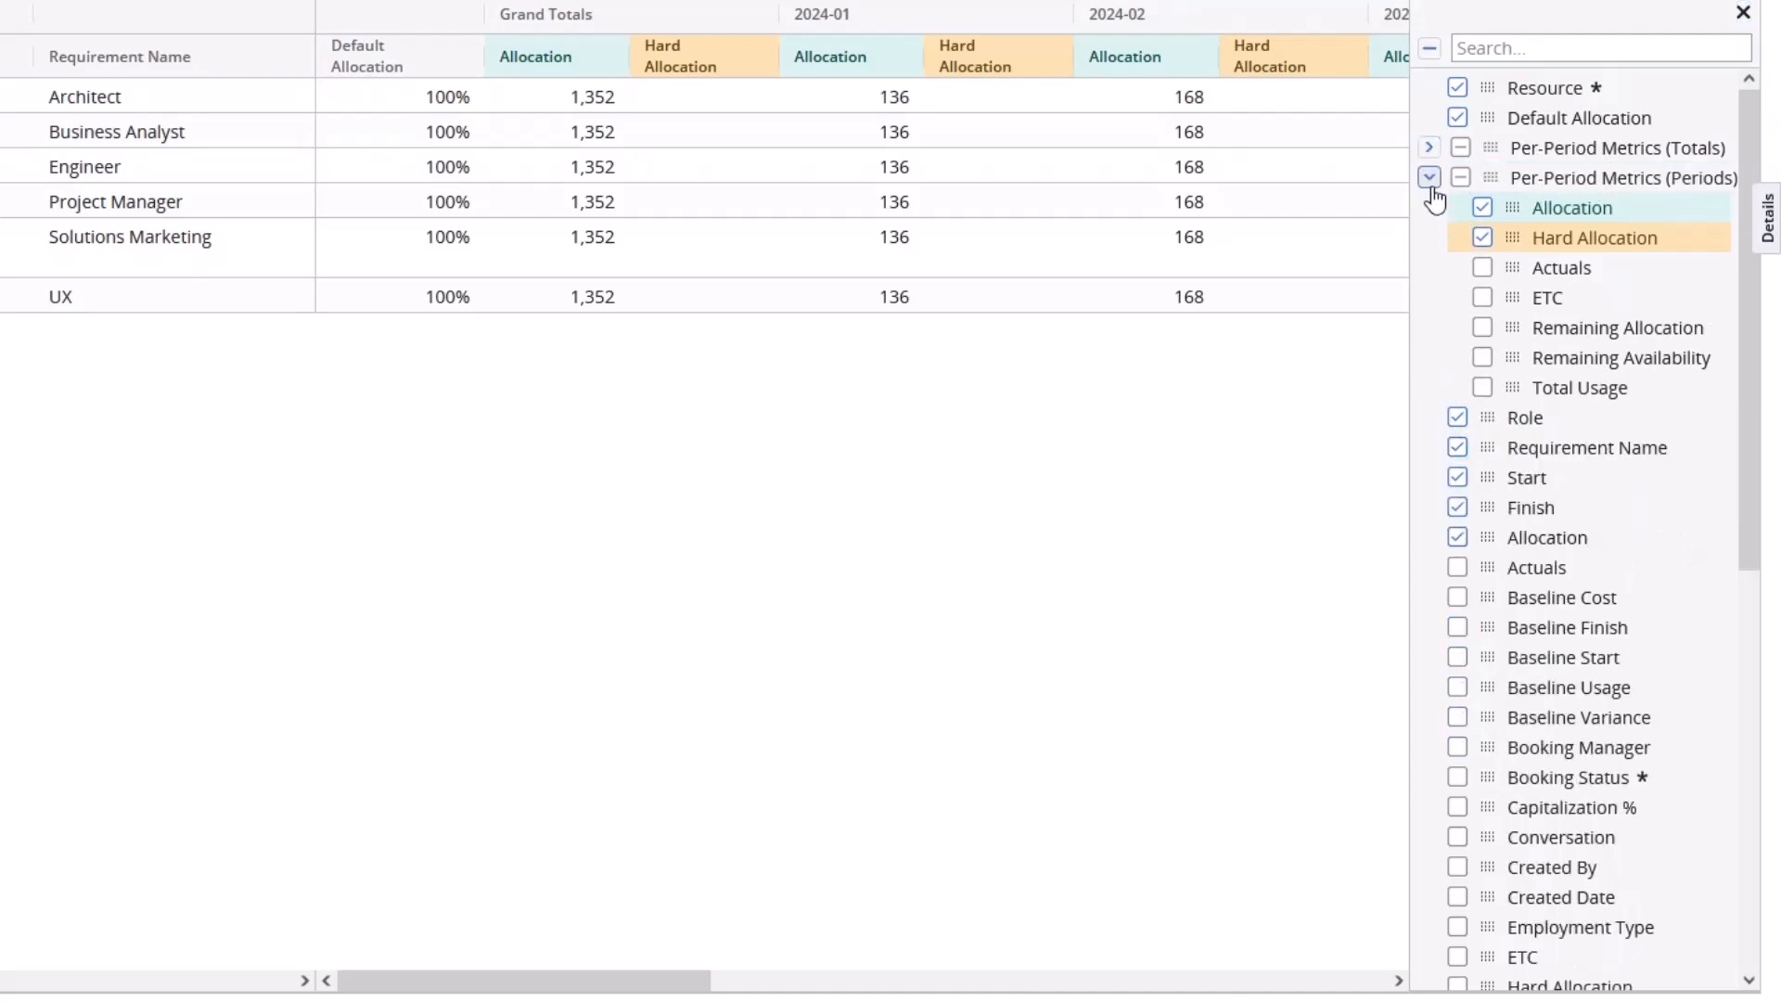
{"action": "left_click", "coordinate": [1429, 178]}
{"action": "scroll", "coordinate": [1516, 709], "scroll_direction": "down", "scroll_amount": 5}
{"action": "scroll", "coordinate": [1521, 612], "scroll_direction": "up", "scroll_amount": 5}
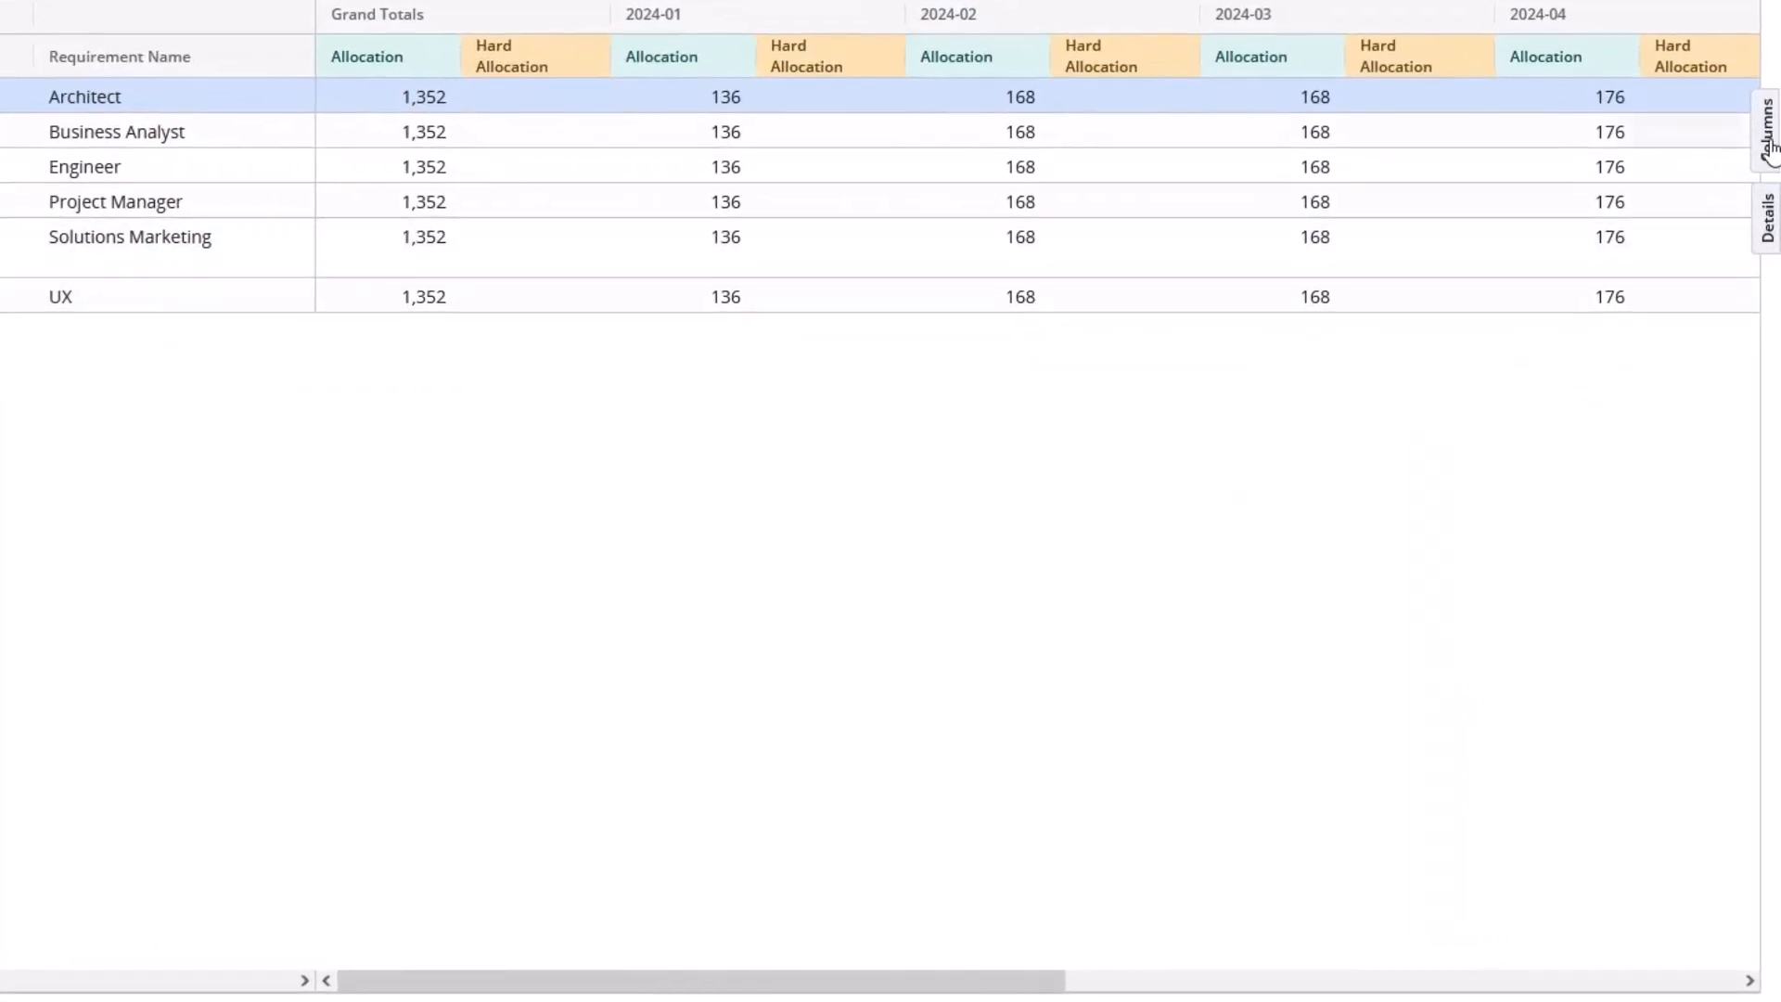
- Show the Default Allocation column in the staff grid again and open the Architect row's default allocation for editing
{"action": "left_click", "coordinate": [1765, 153]}
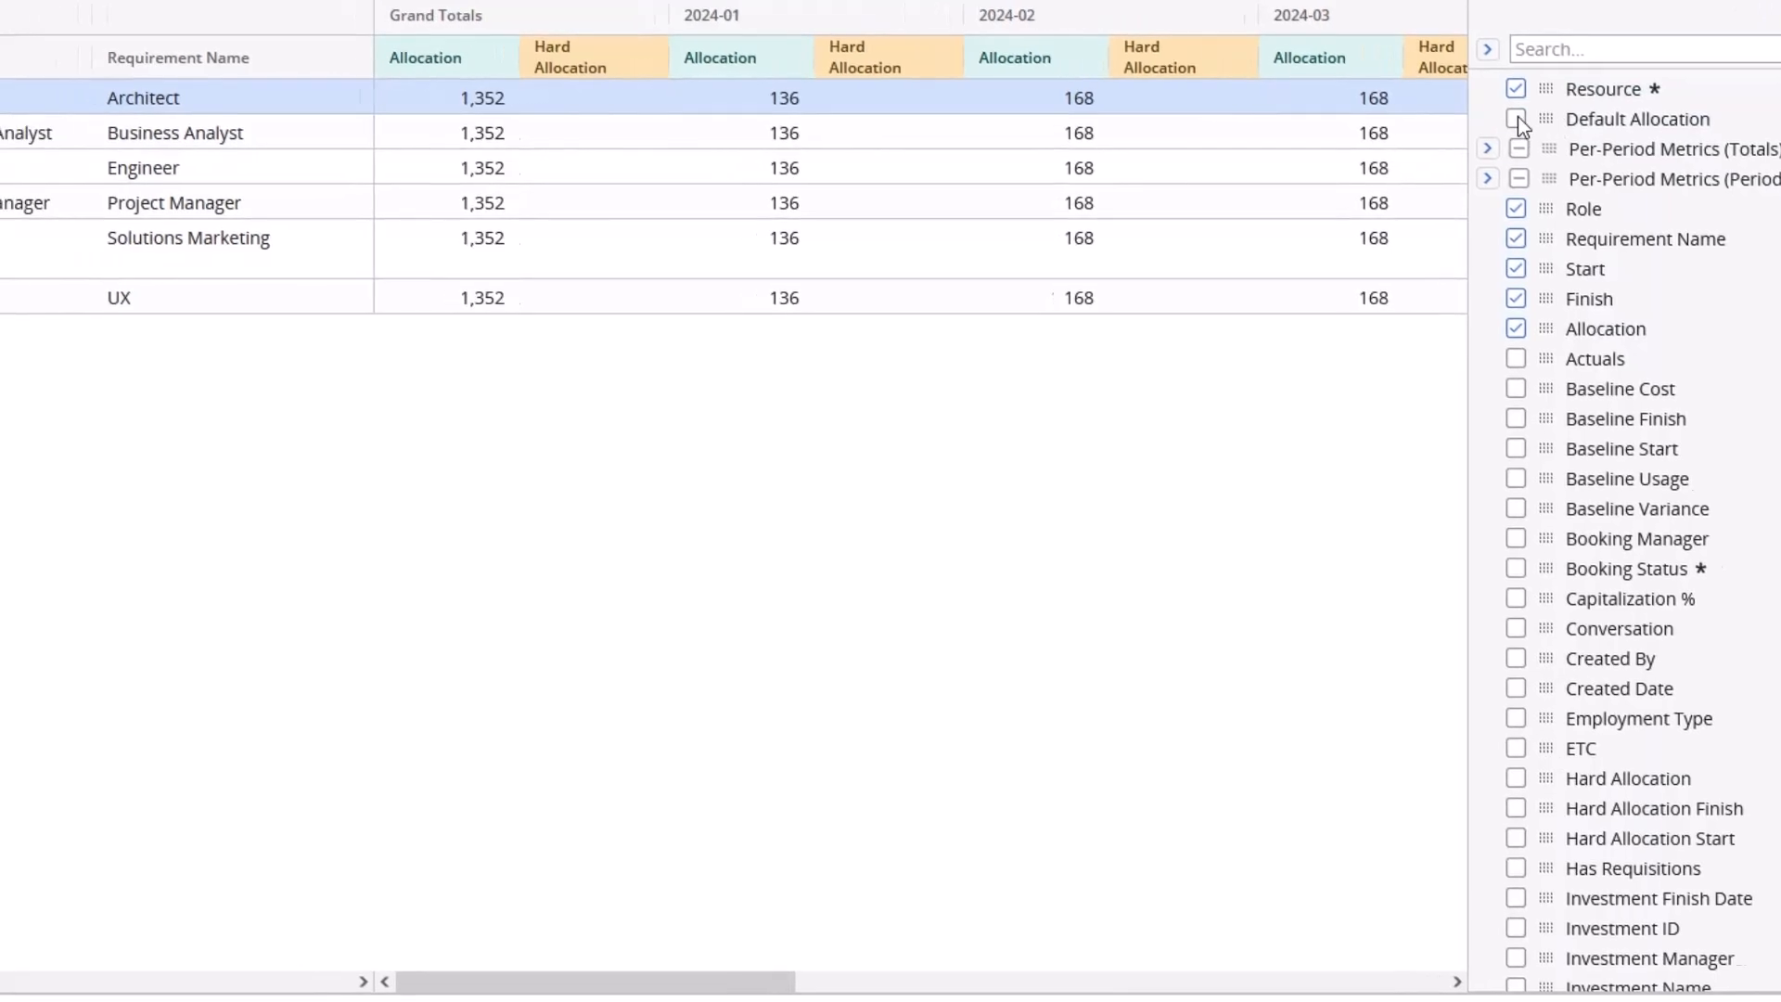
{"action": "left_click", "coordinate": [1458, 118]}
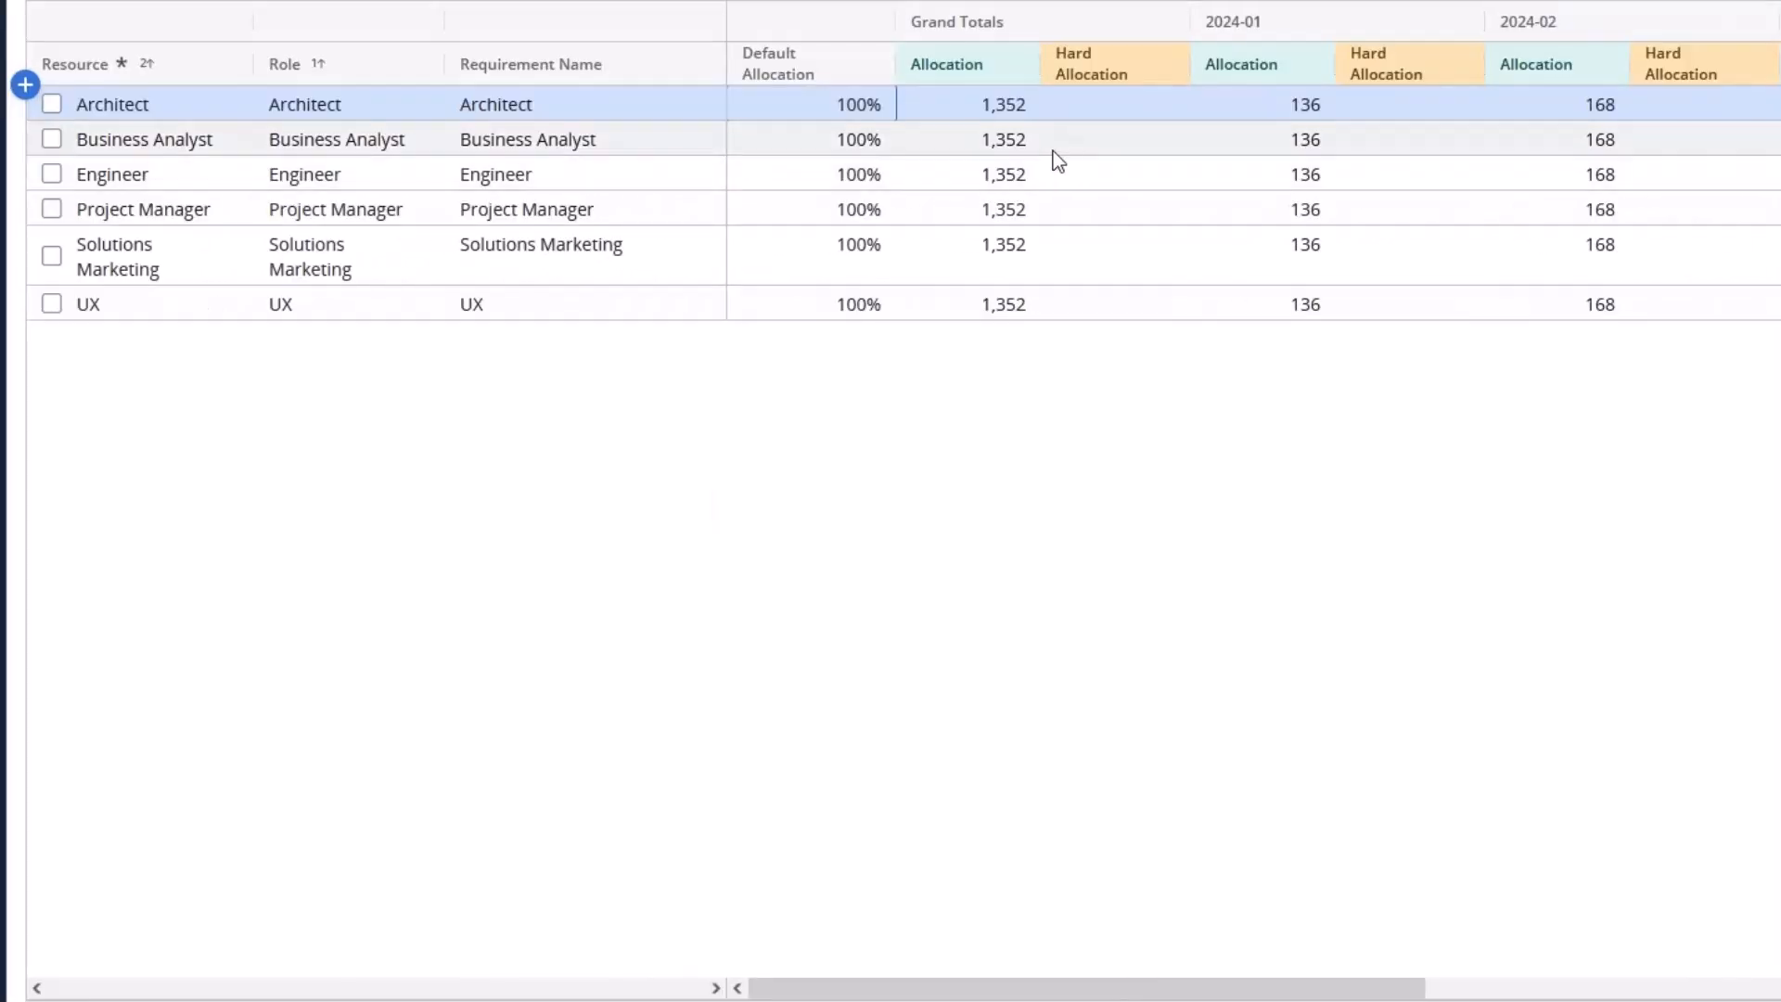
{"action": "left_click", "coordinate": [859, 108]}
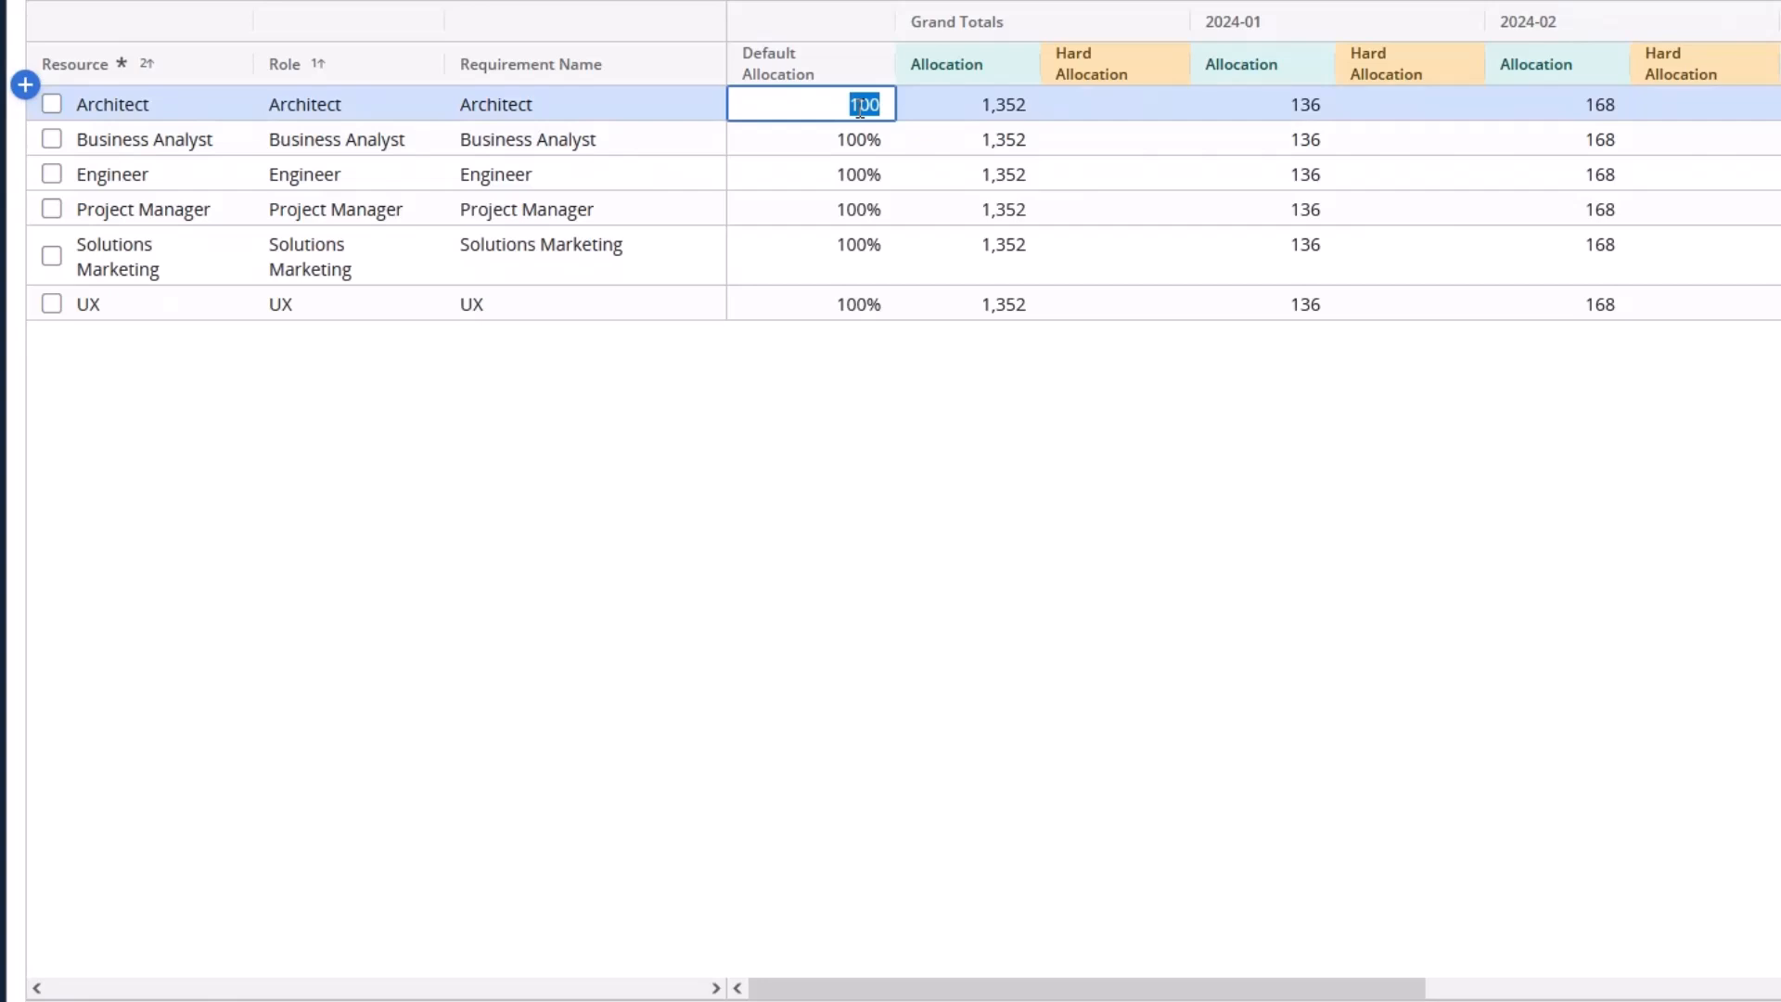
{"action": "key", "text": "Return"}
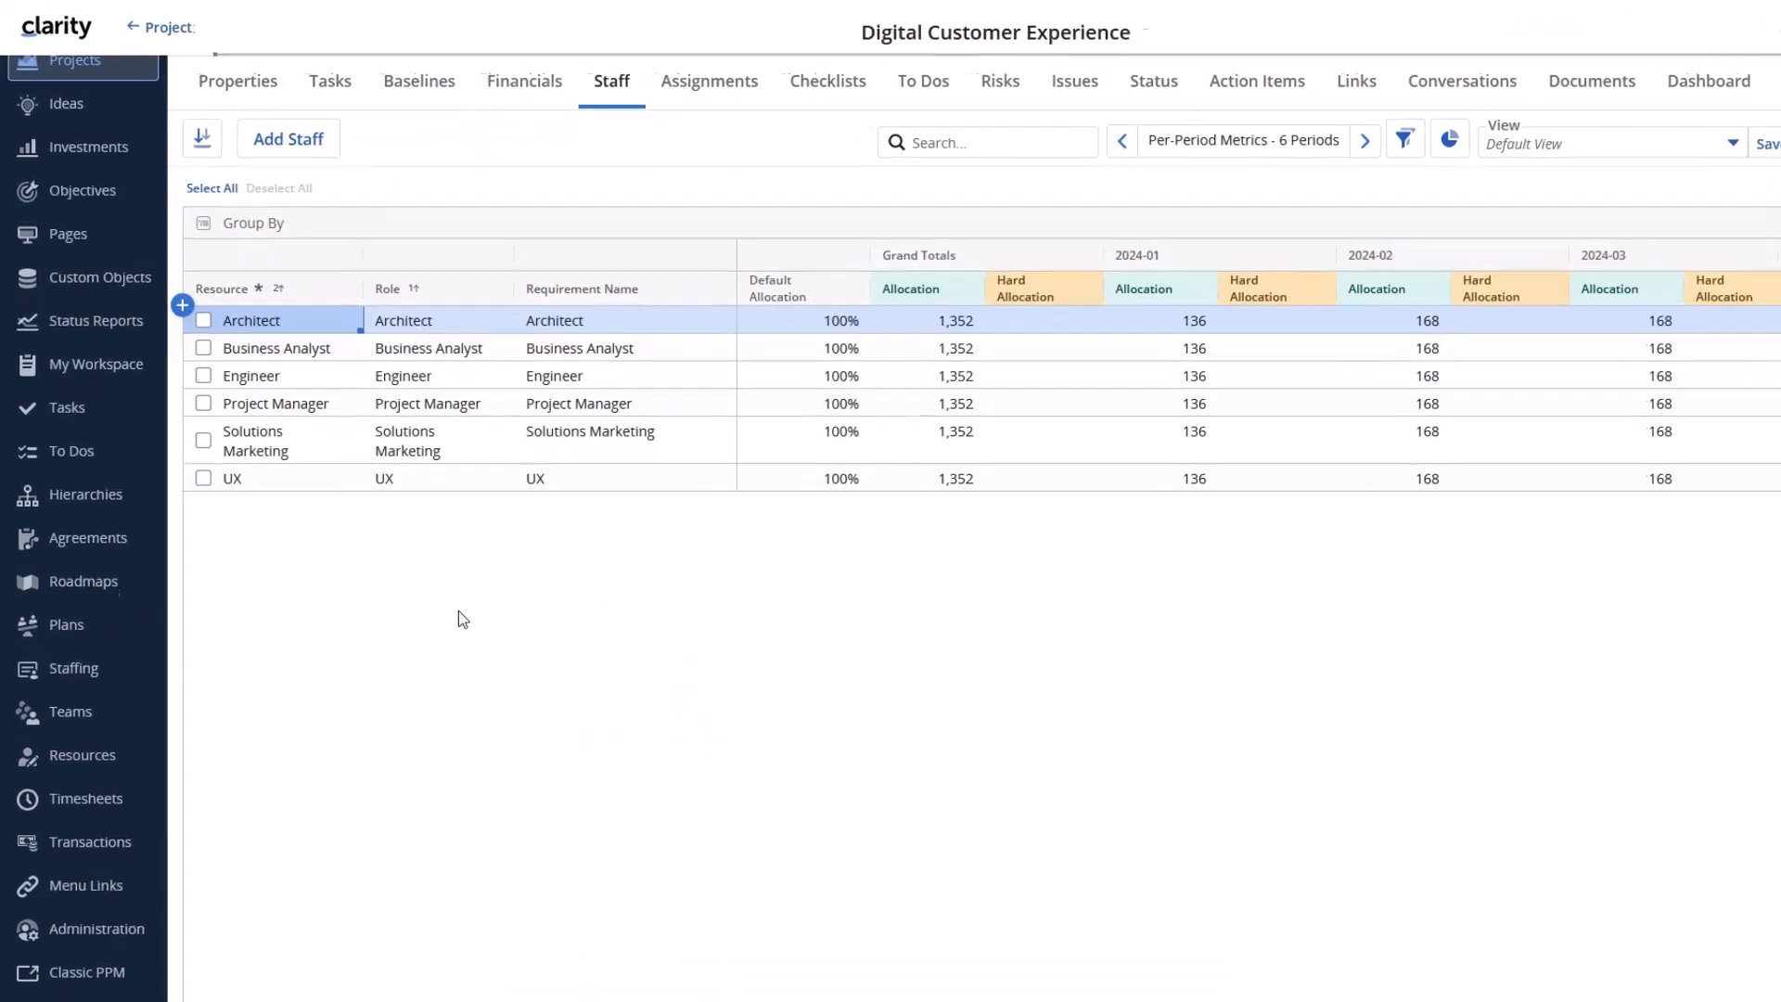
- Add a staff row for a named engineer found by surname and set that resource's default allocation to 80%
{"action": "left_click", "coordinate": [175, 306]}
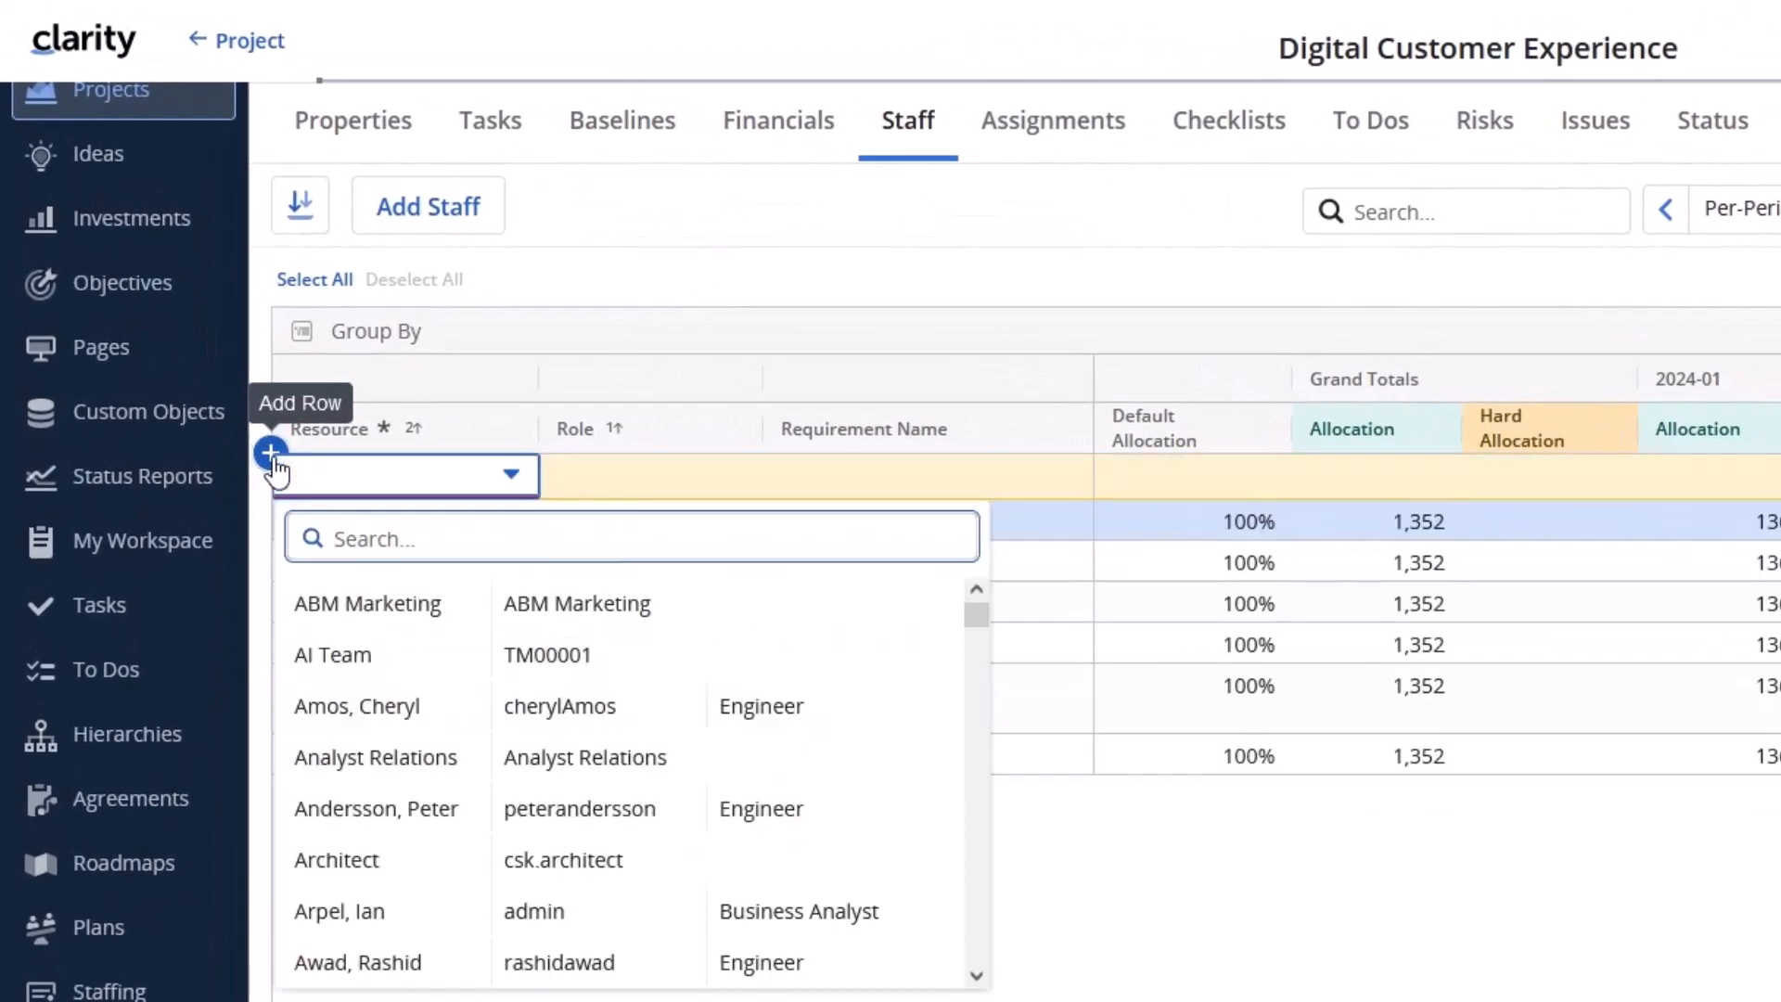
{"action": "type", "text": "Amos"}
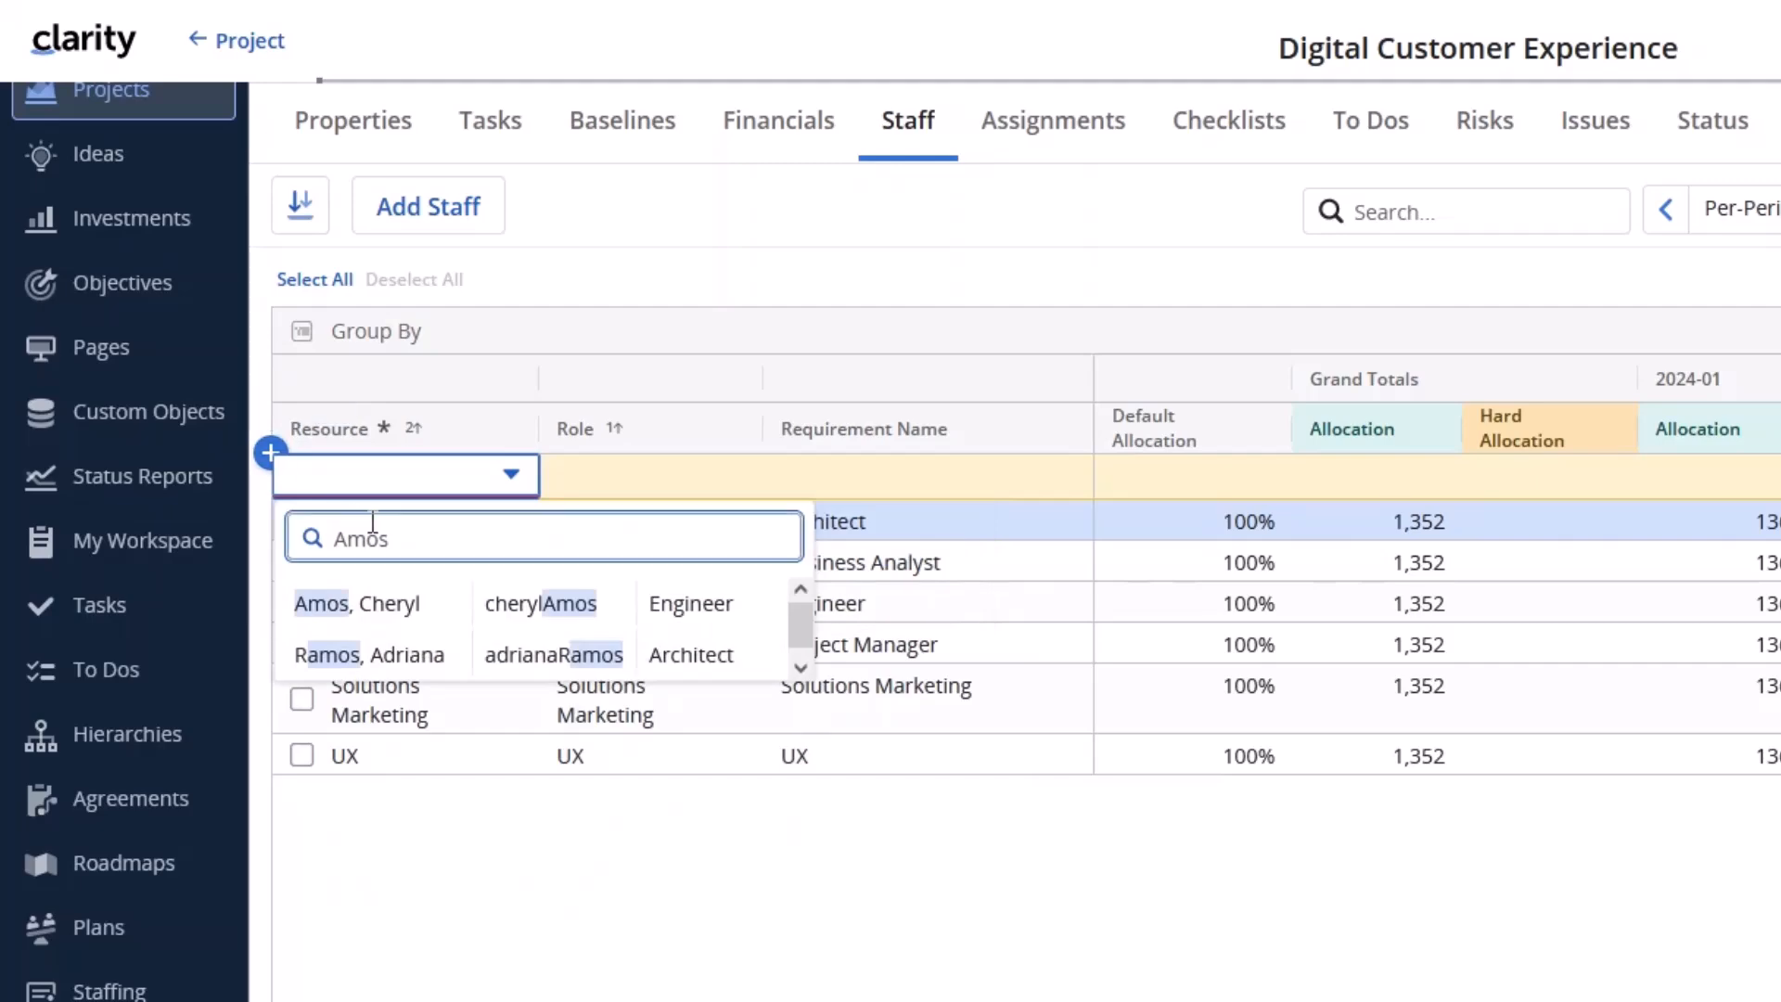
{"action": "left_click", "coordinate": [384, 598]}
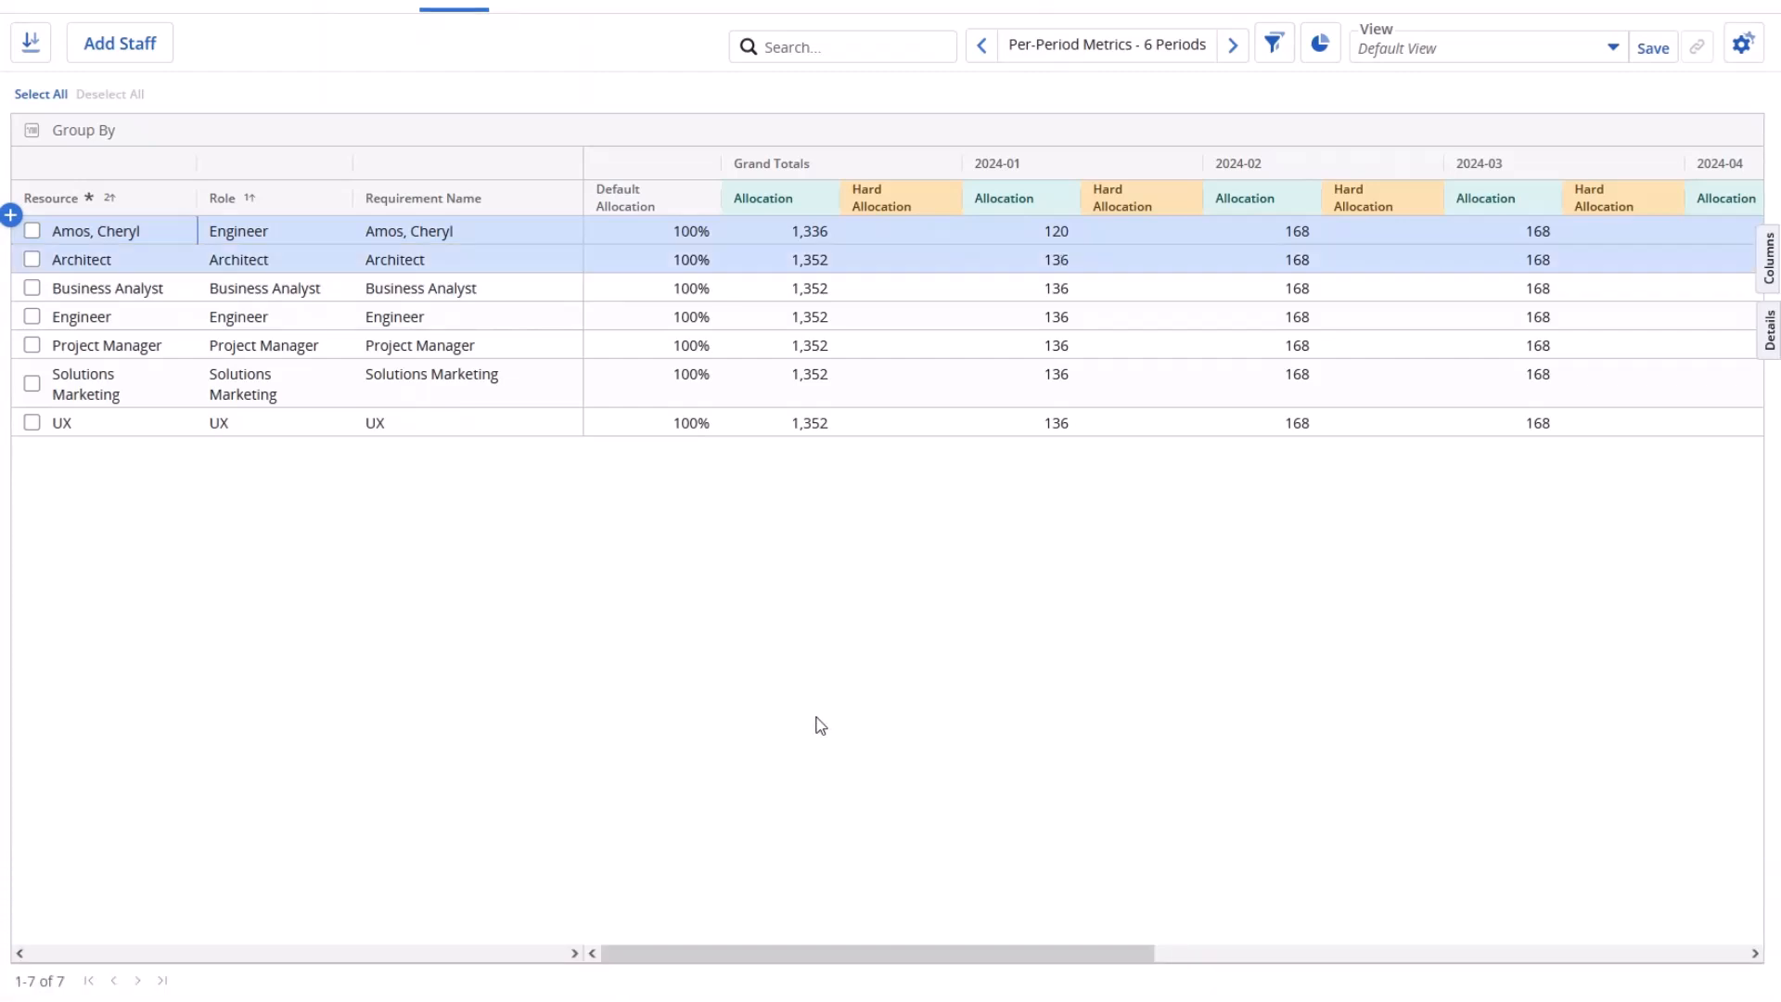
{"action": "left_click", "coordinate": [692, 232]}
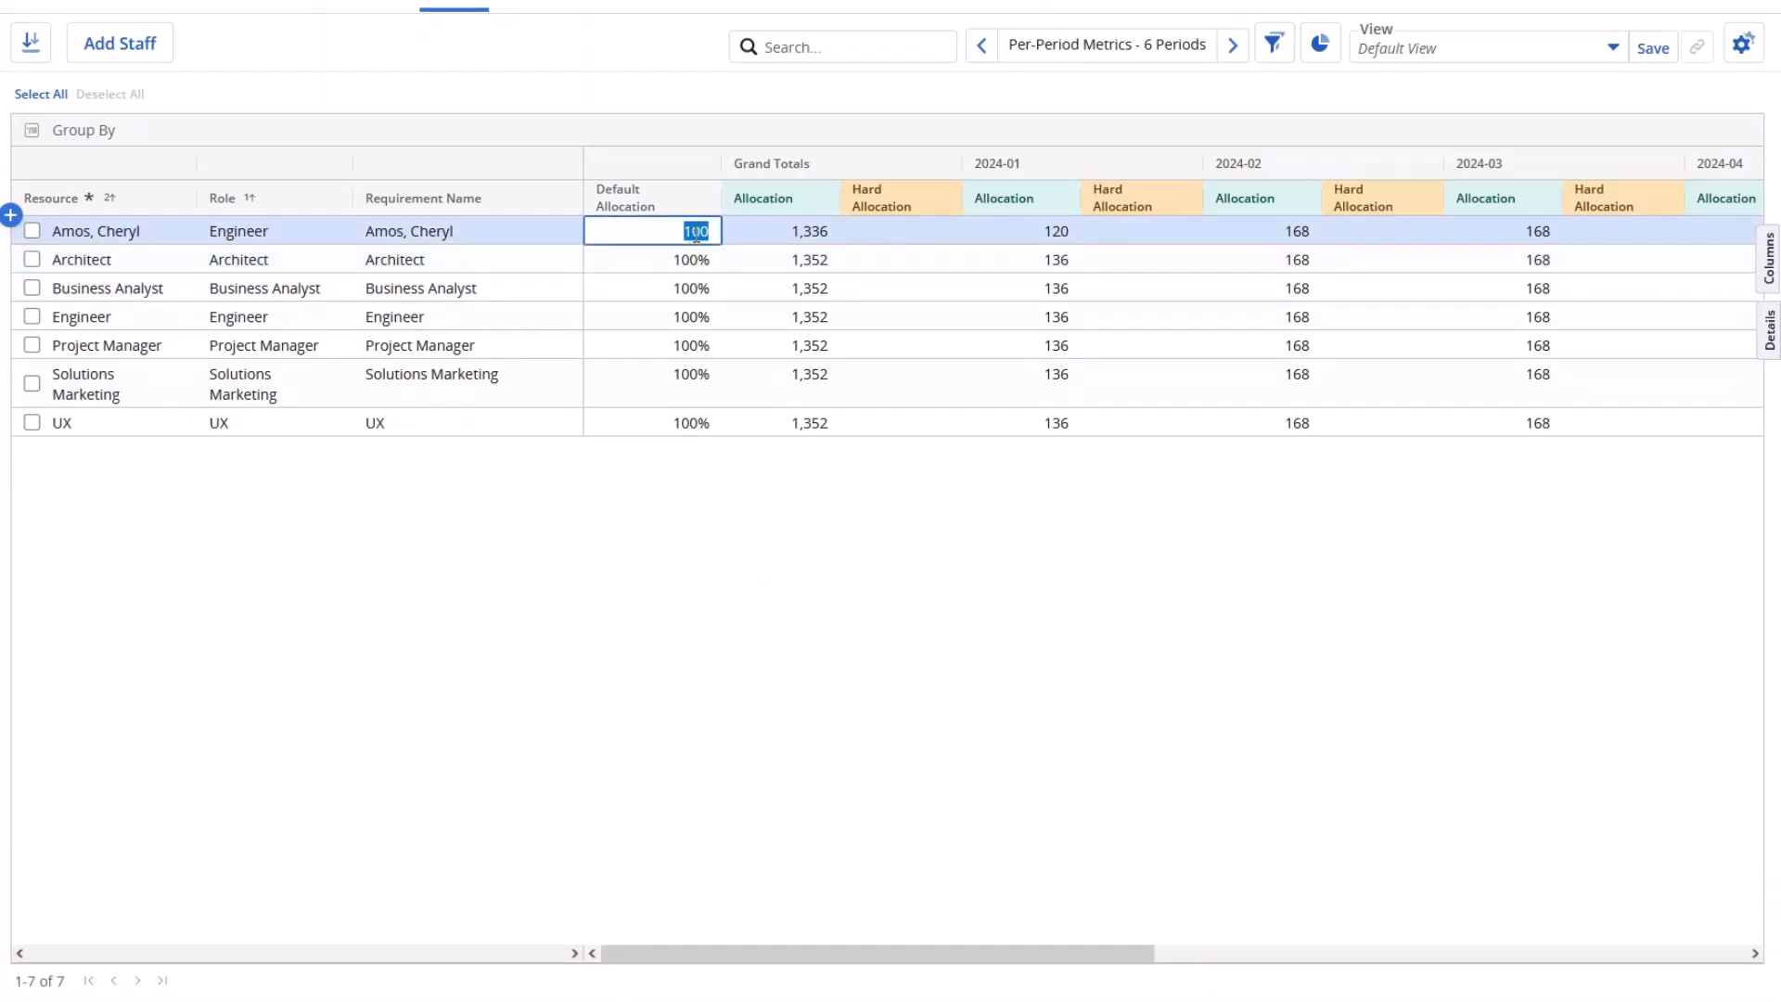
{"action": "key", "text": "Return"}
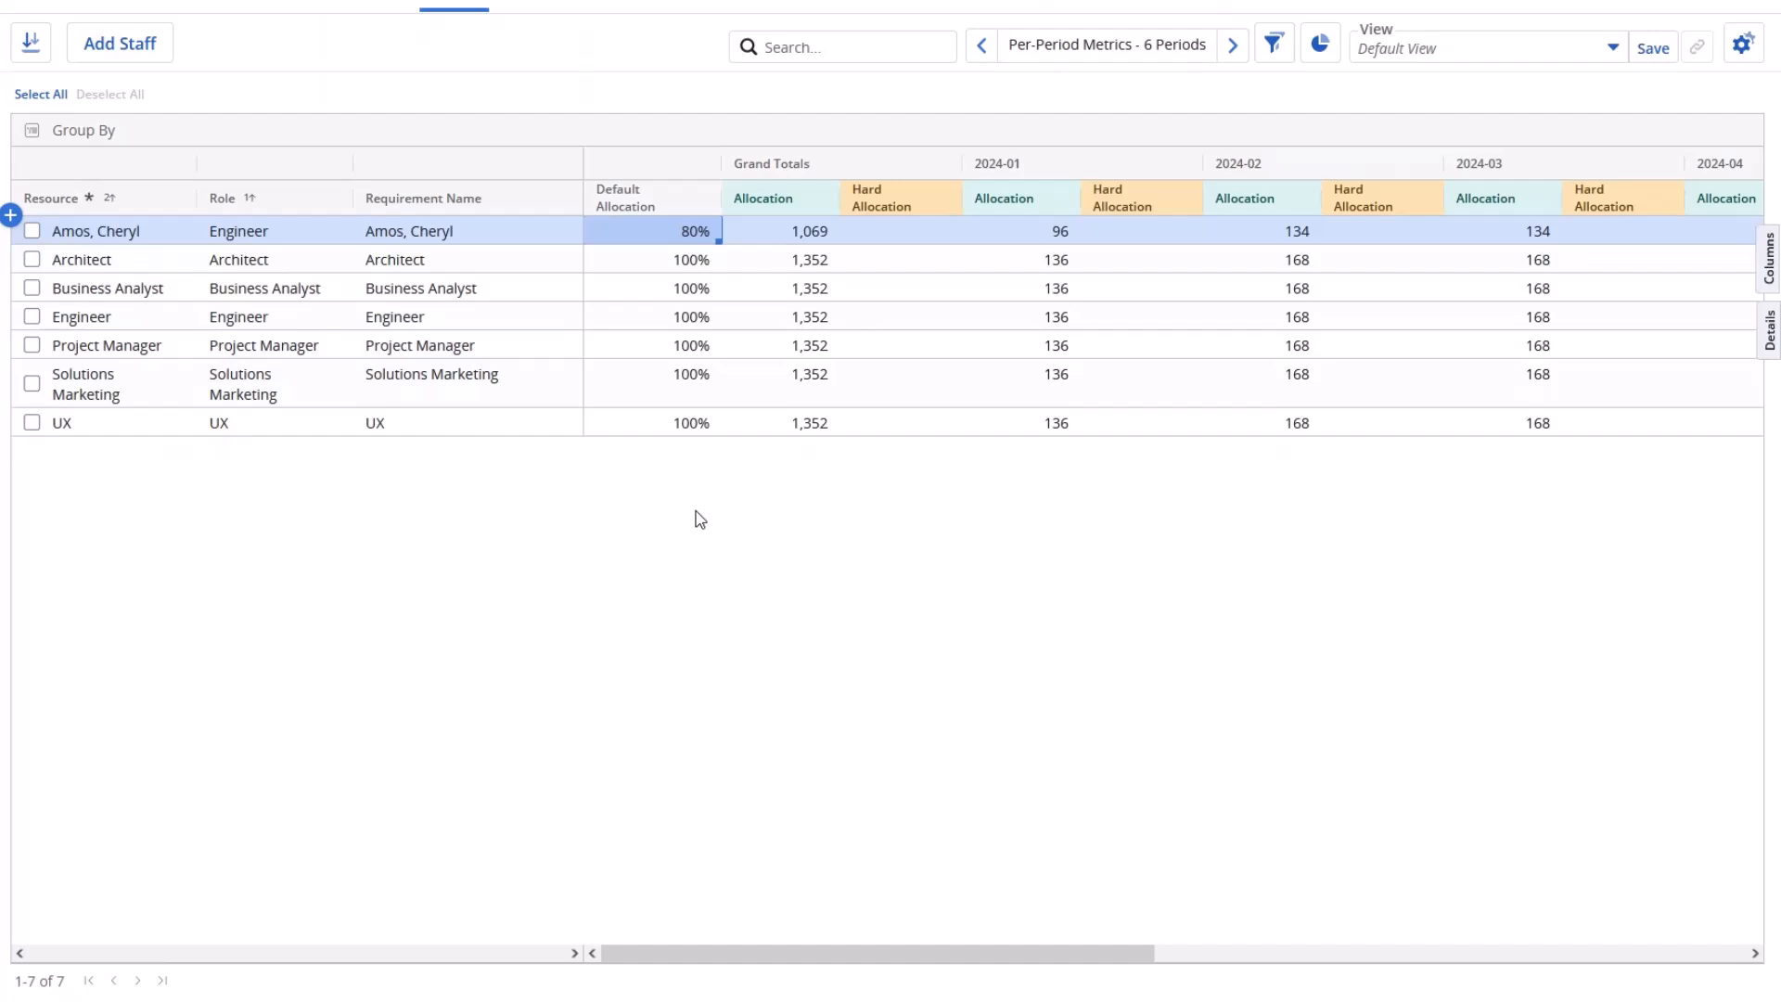
- Set the Architect's allocation for 2024-01 to 120
{"action": "left_click_drag", "start_coordinate": [981, 954], "coordinate": [1210, 957]}
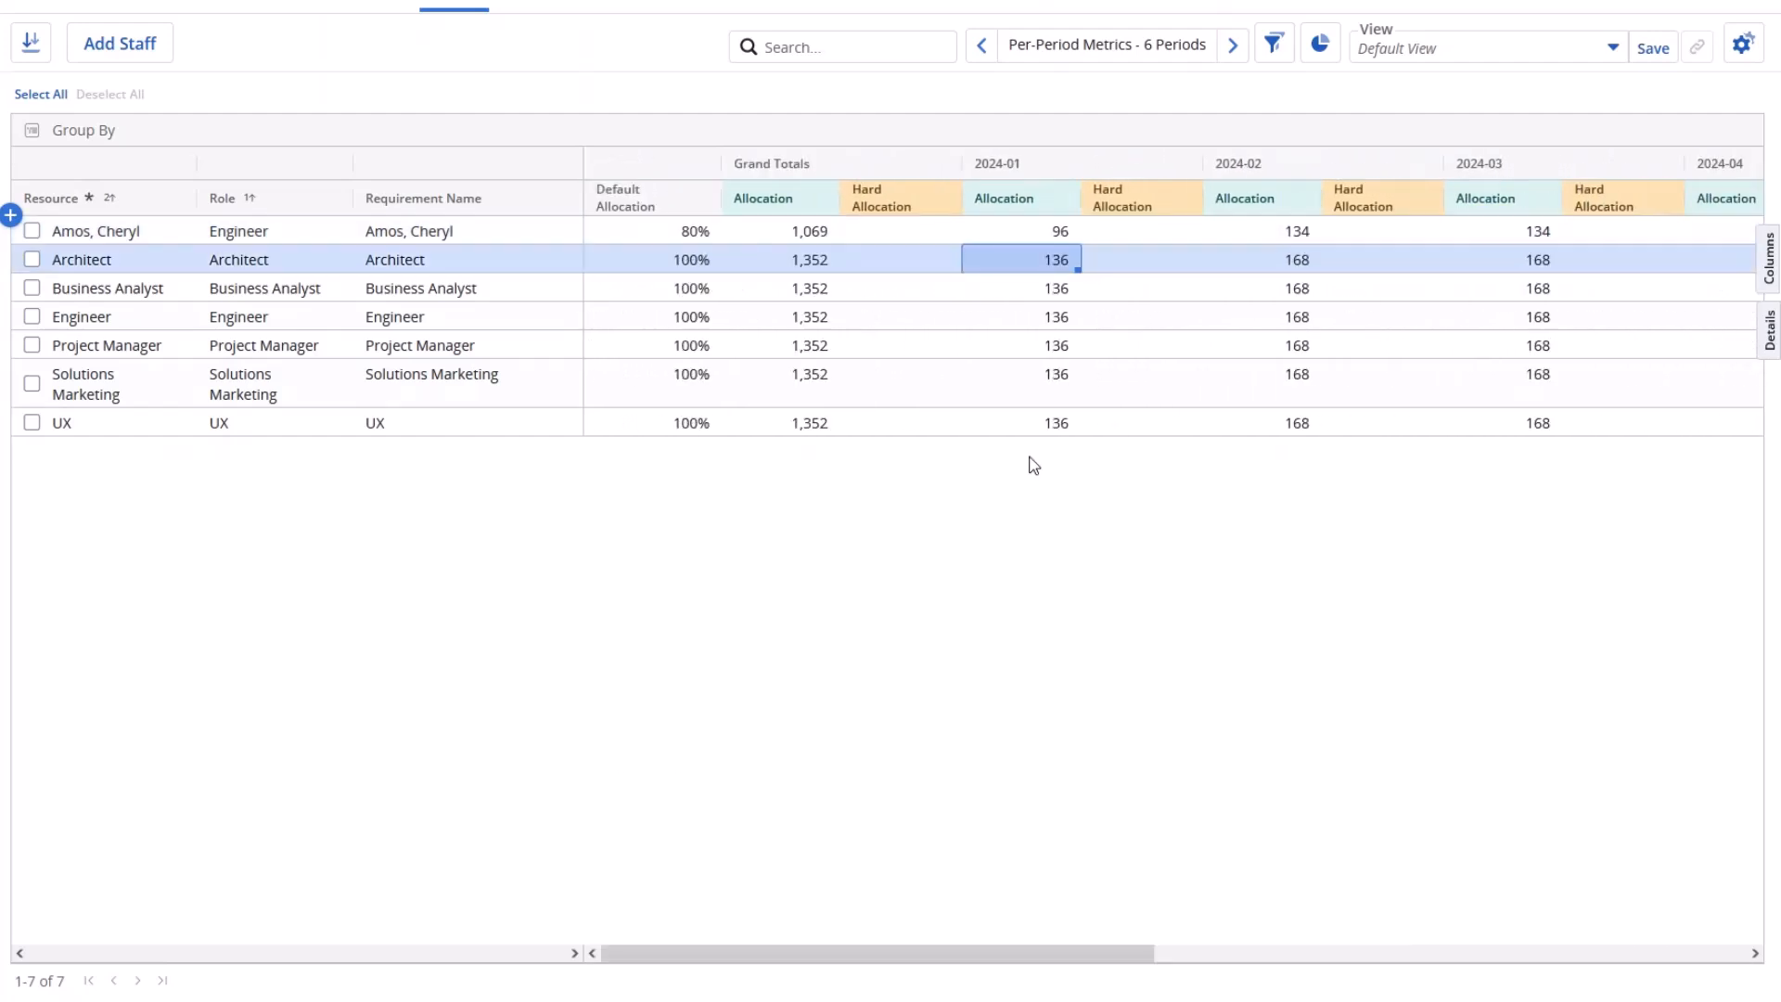
{"action": "double_click", "coordinate": [1046, 265]}
{"action": "type", "text": "120"}
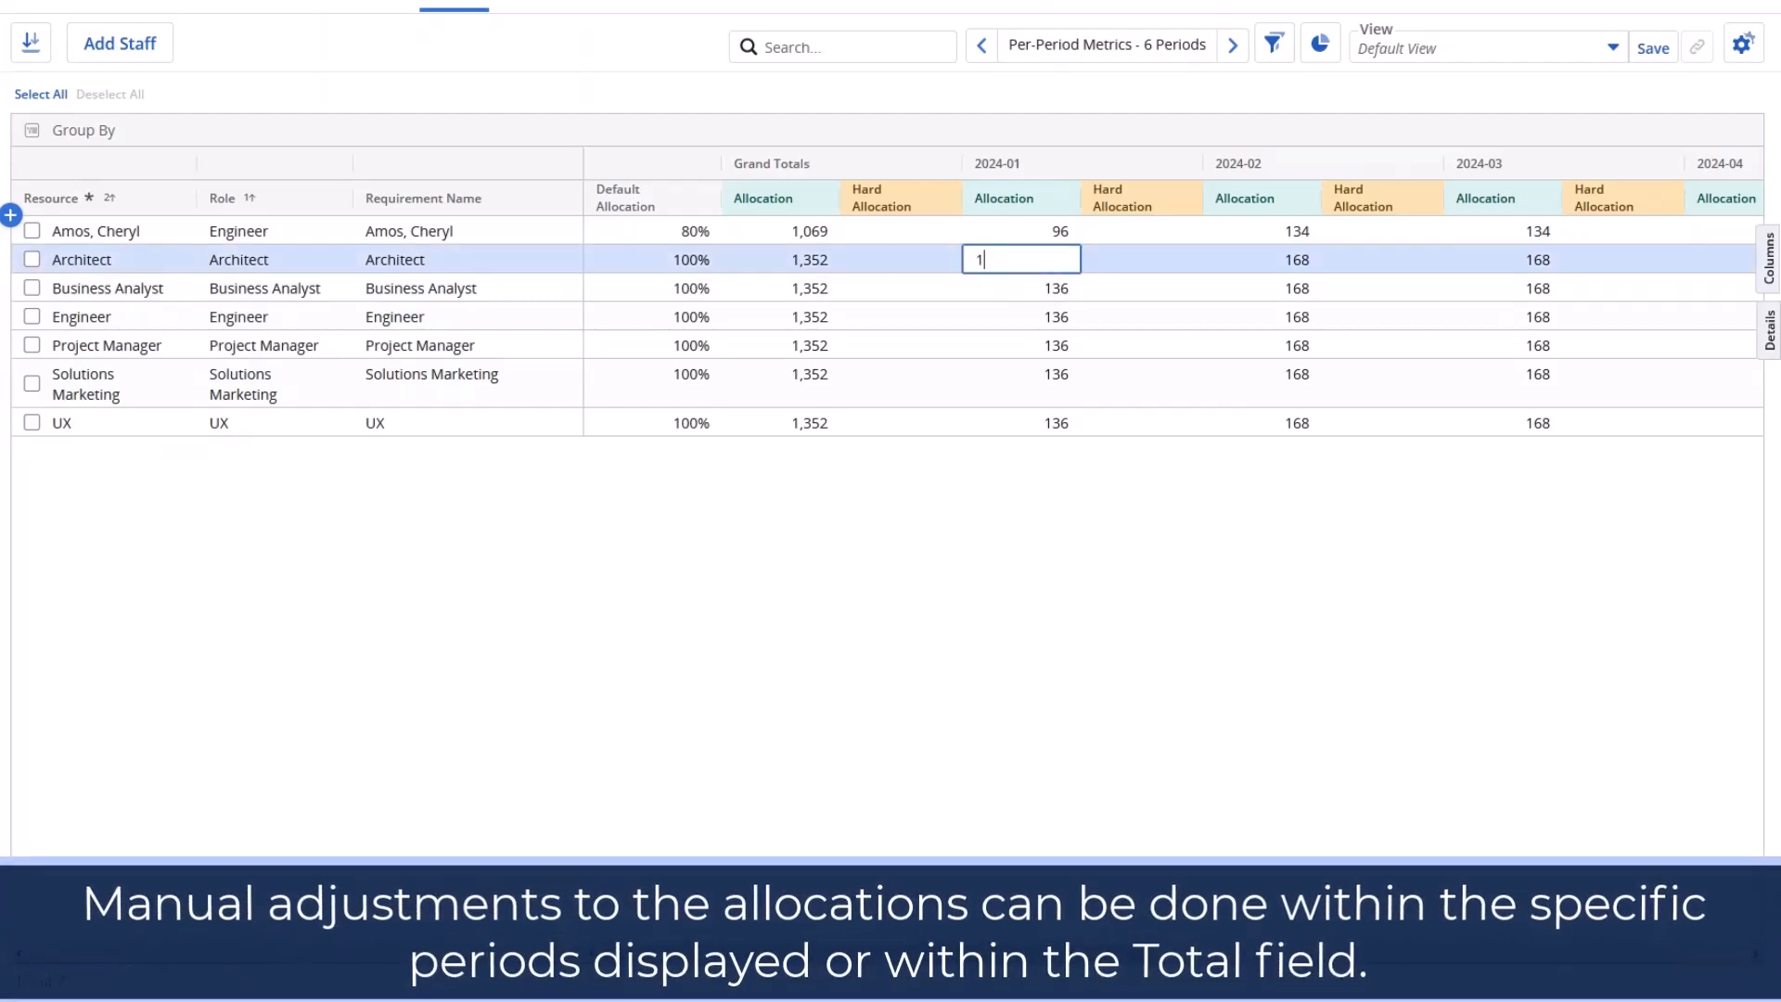
{"action": "key", "text": "Return"}
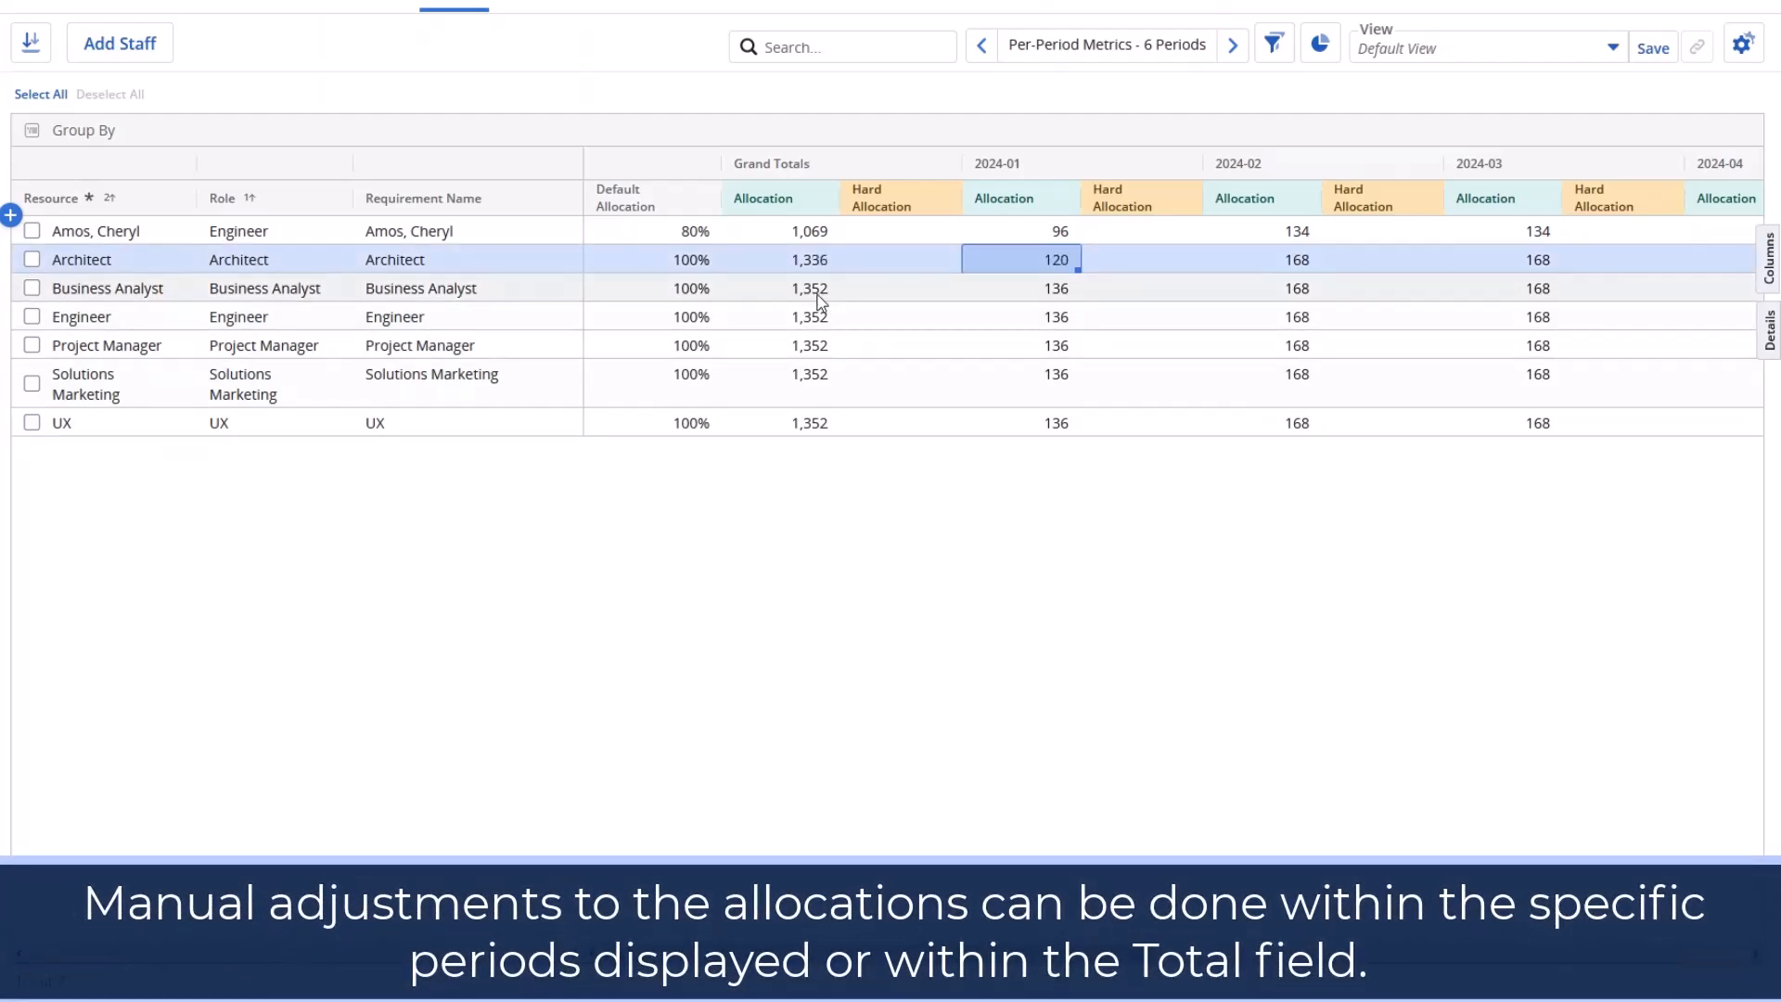
- Set the Business Analyst's Grand Totals allocation to 1,200 and open the Architect's default allocation for editing
{"action": "double_click", "coordinate": [819, 290]}
{"action": "key", "text": "Return"}
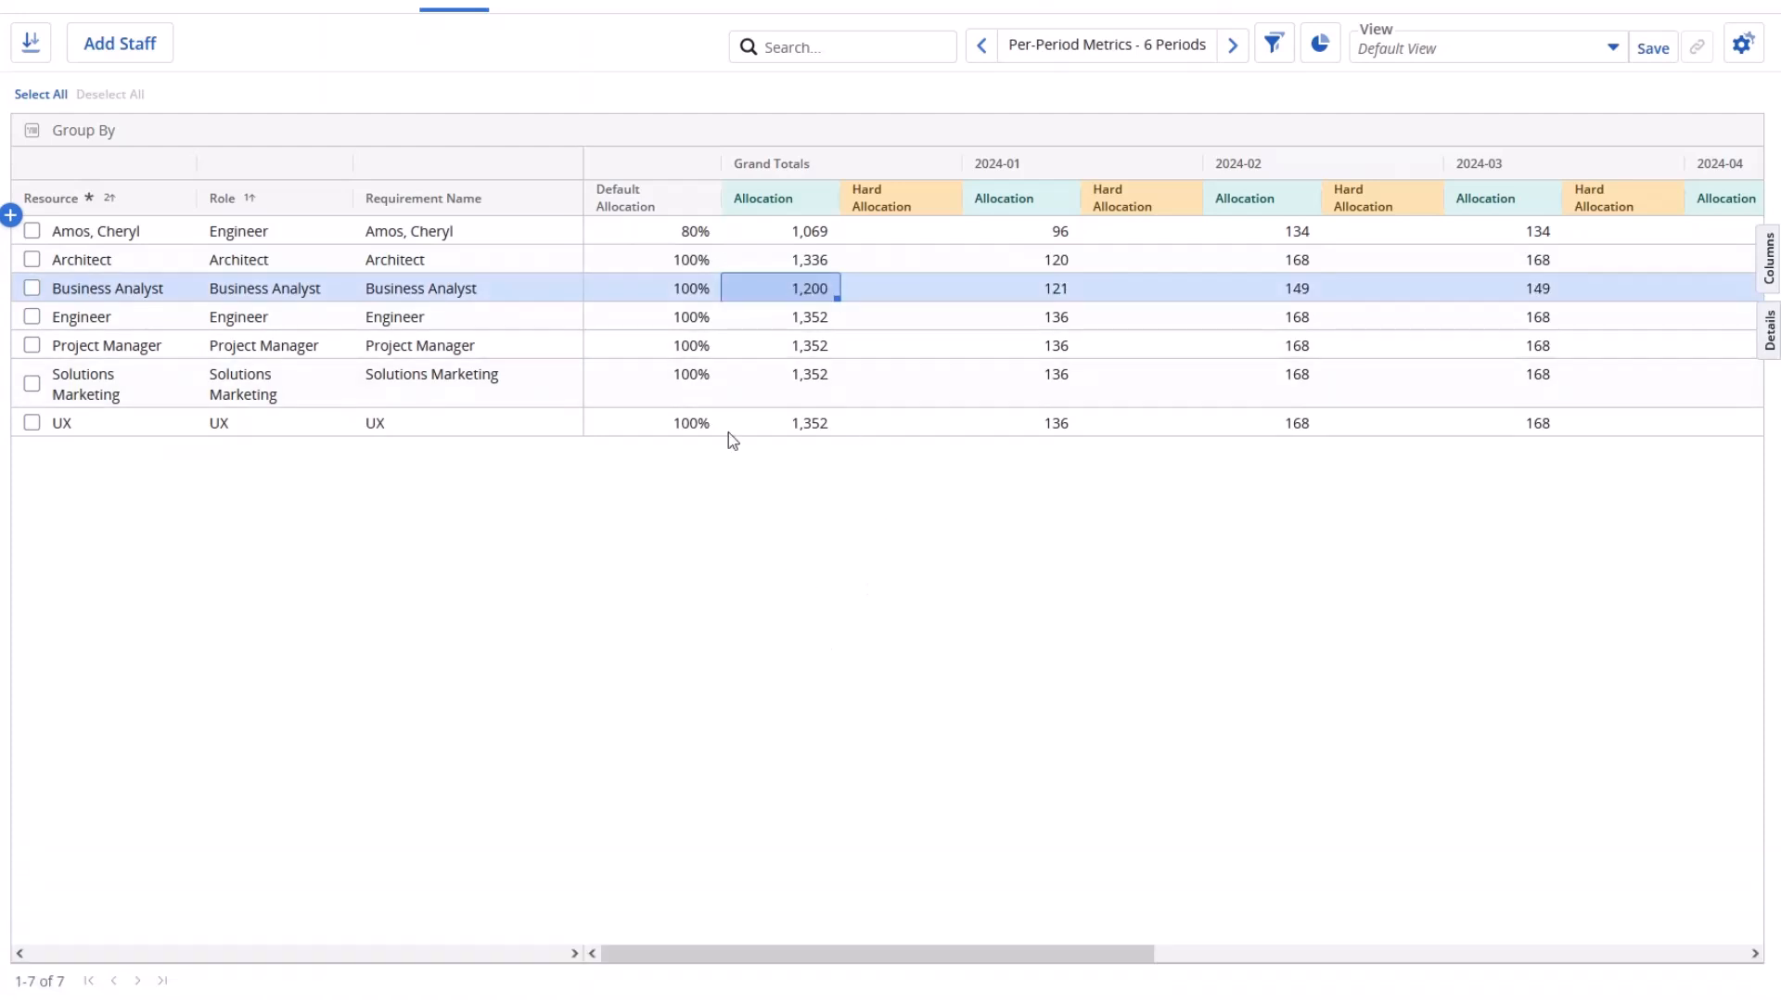
{"action": "left_click", "coordinate": [705, 260]}
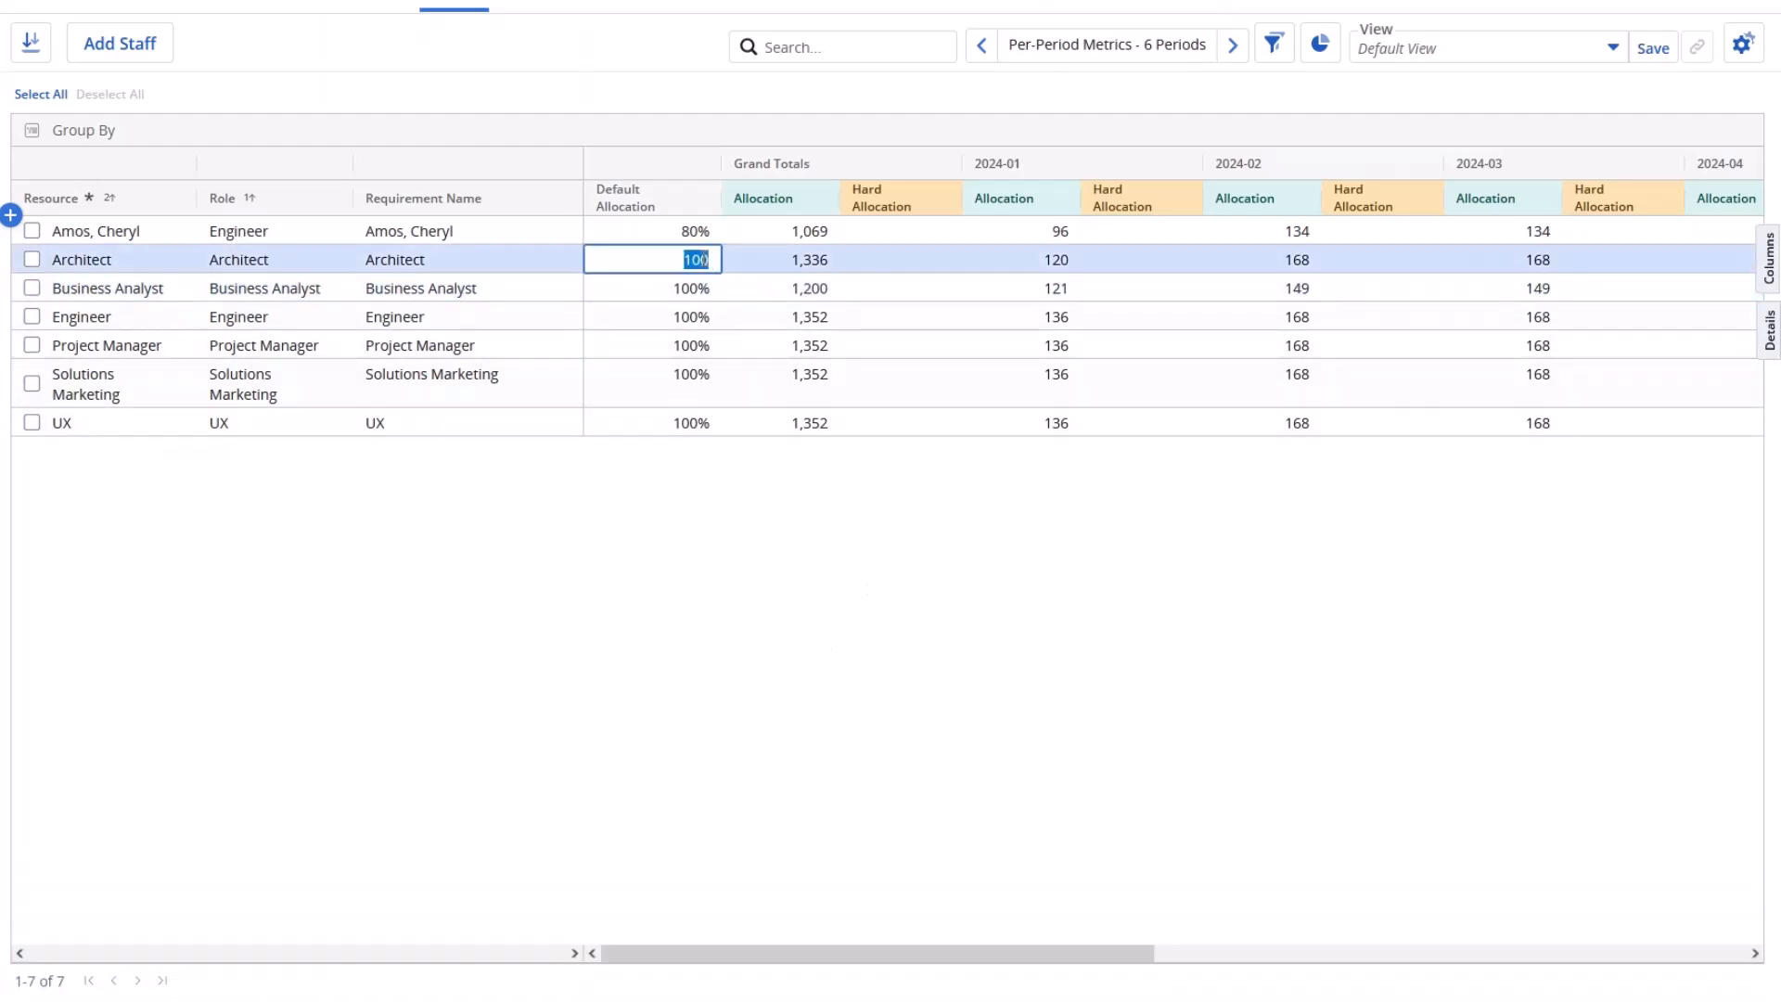
{"action": "key", "text": "Return"}
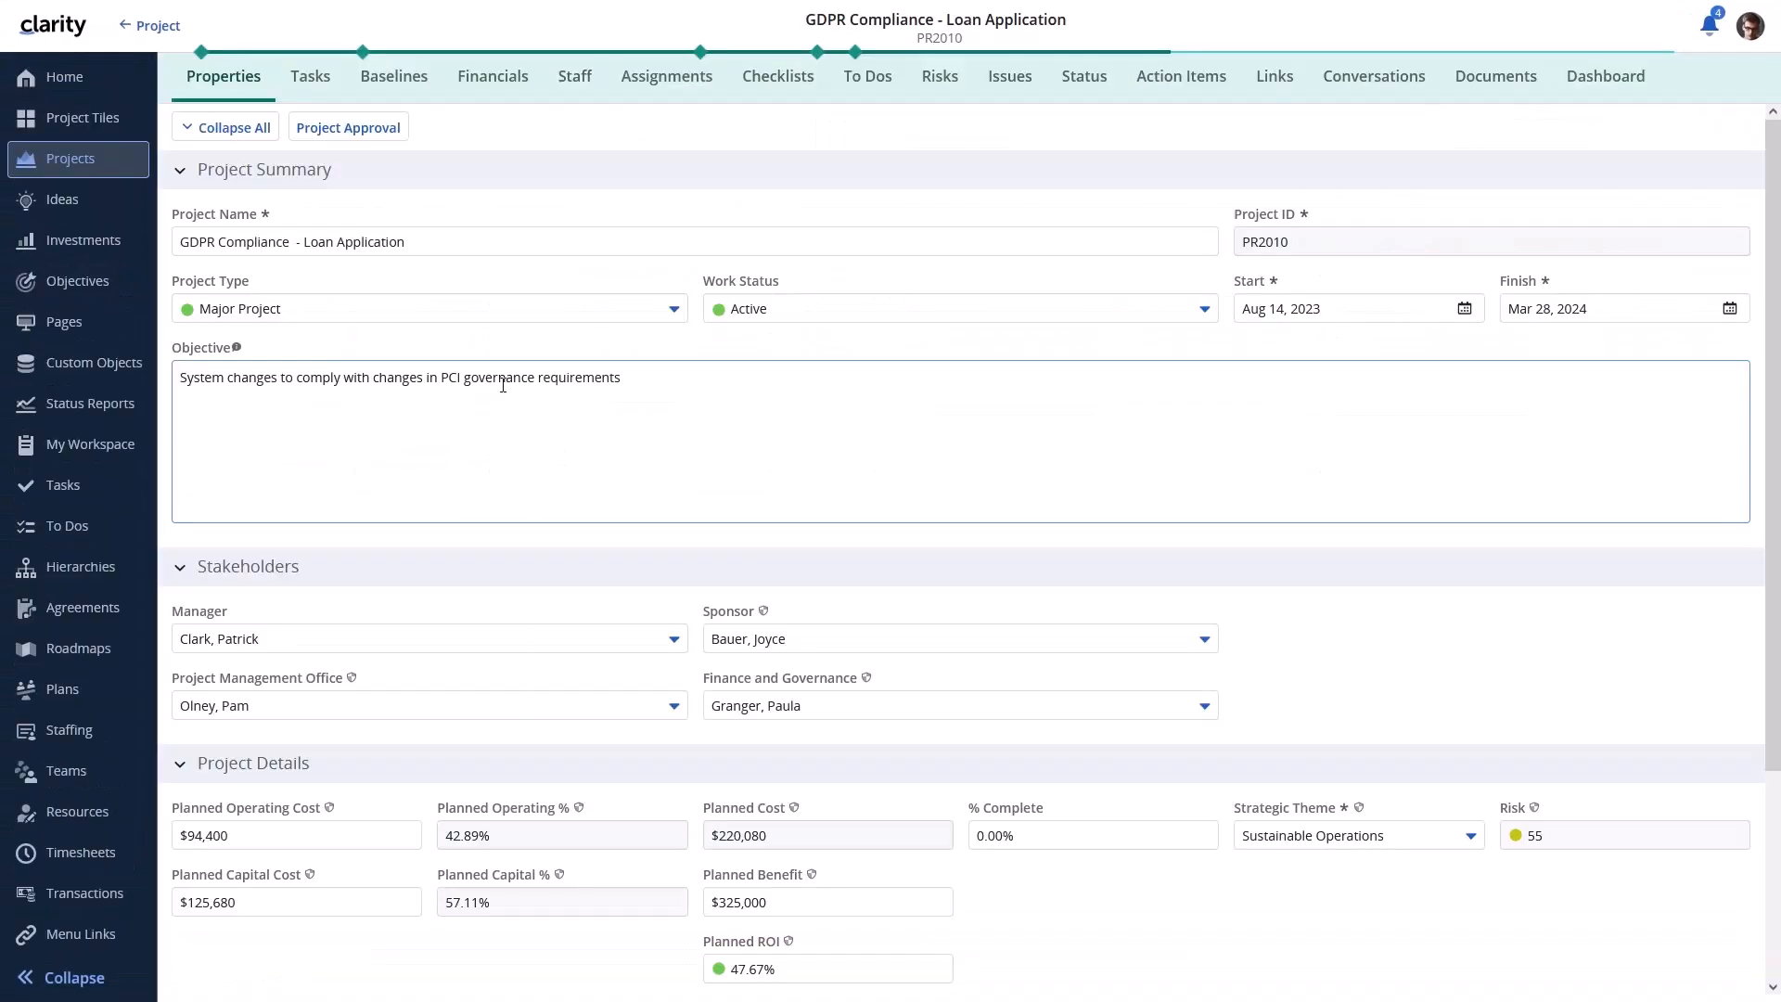
- View the assignments of the Define Scope Change and Control Process task in the GDPR Compliance - Loan Application project
{"action": "left_click", "coordinate": [313, 81]}
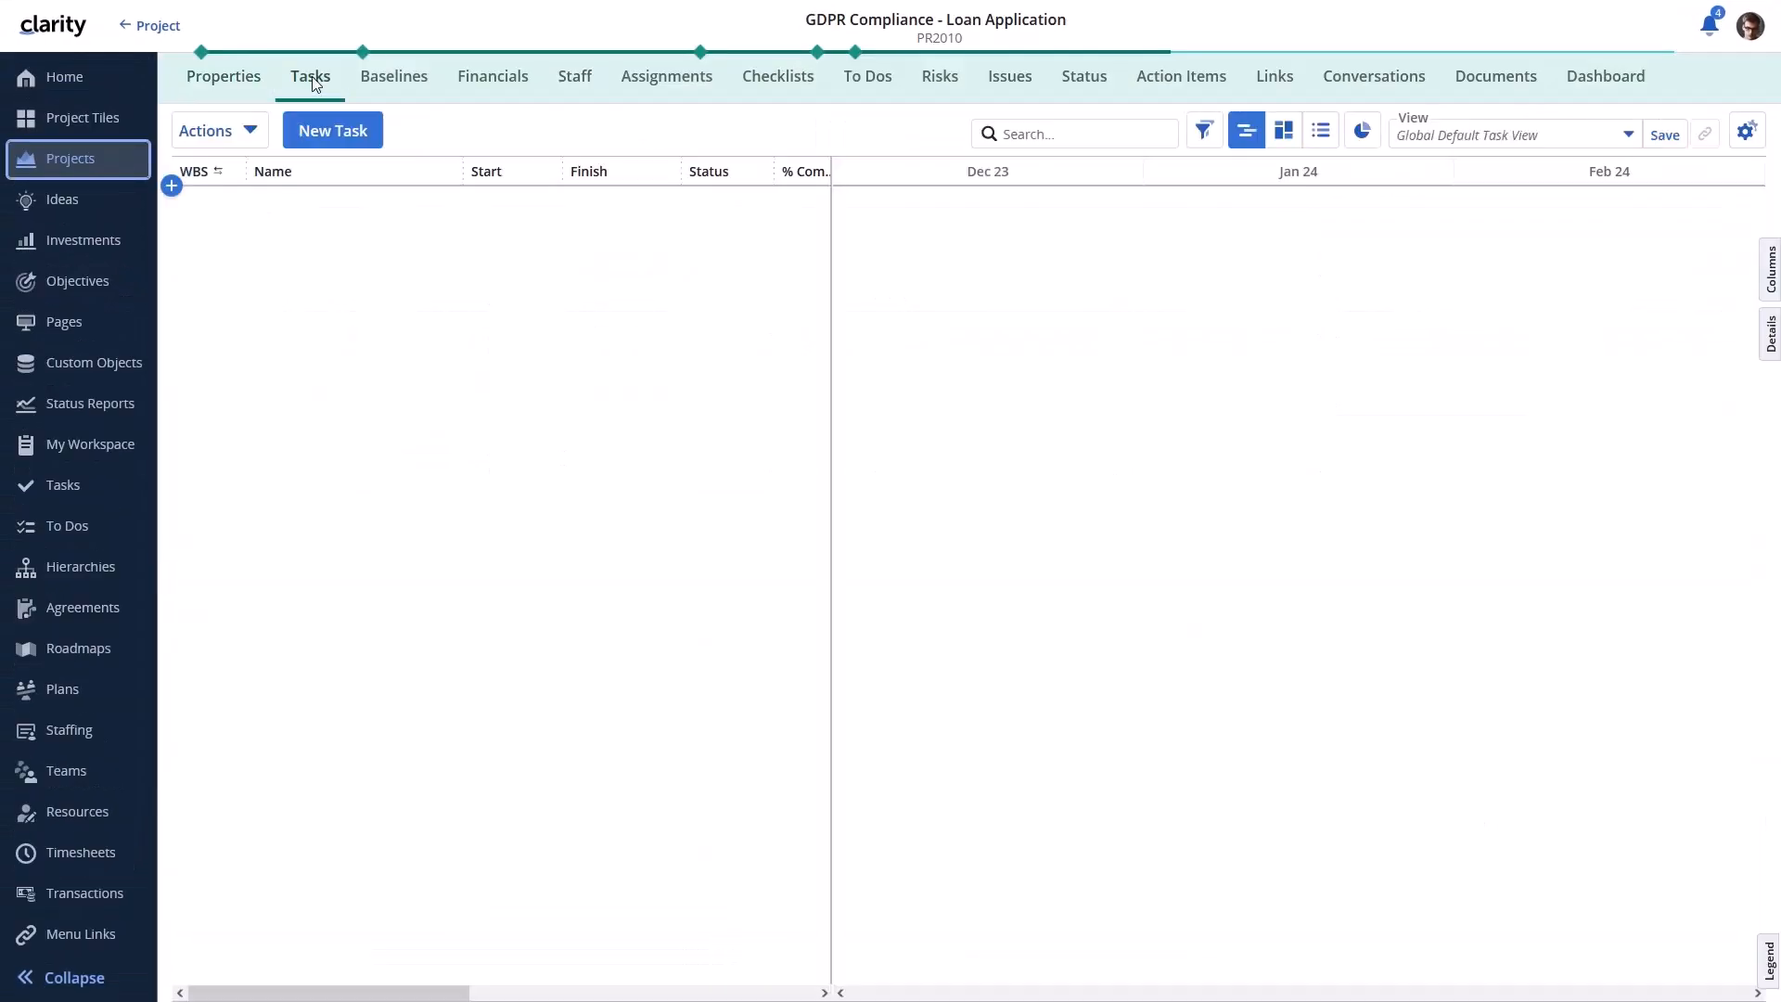
{"action": "left_click", "coordinate": [347, 280]}
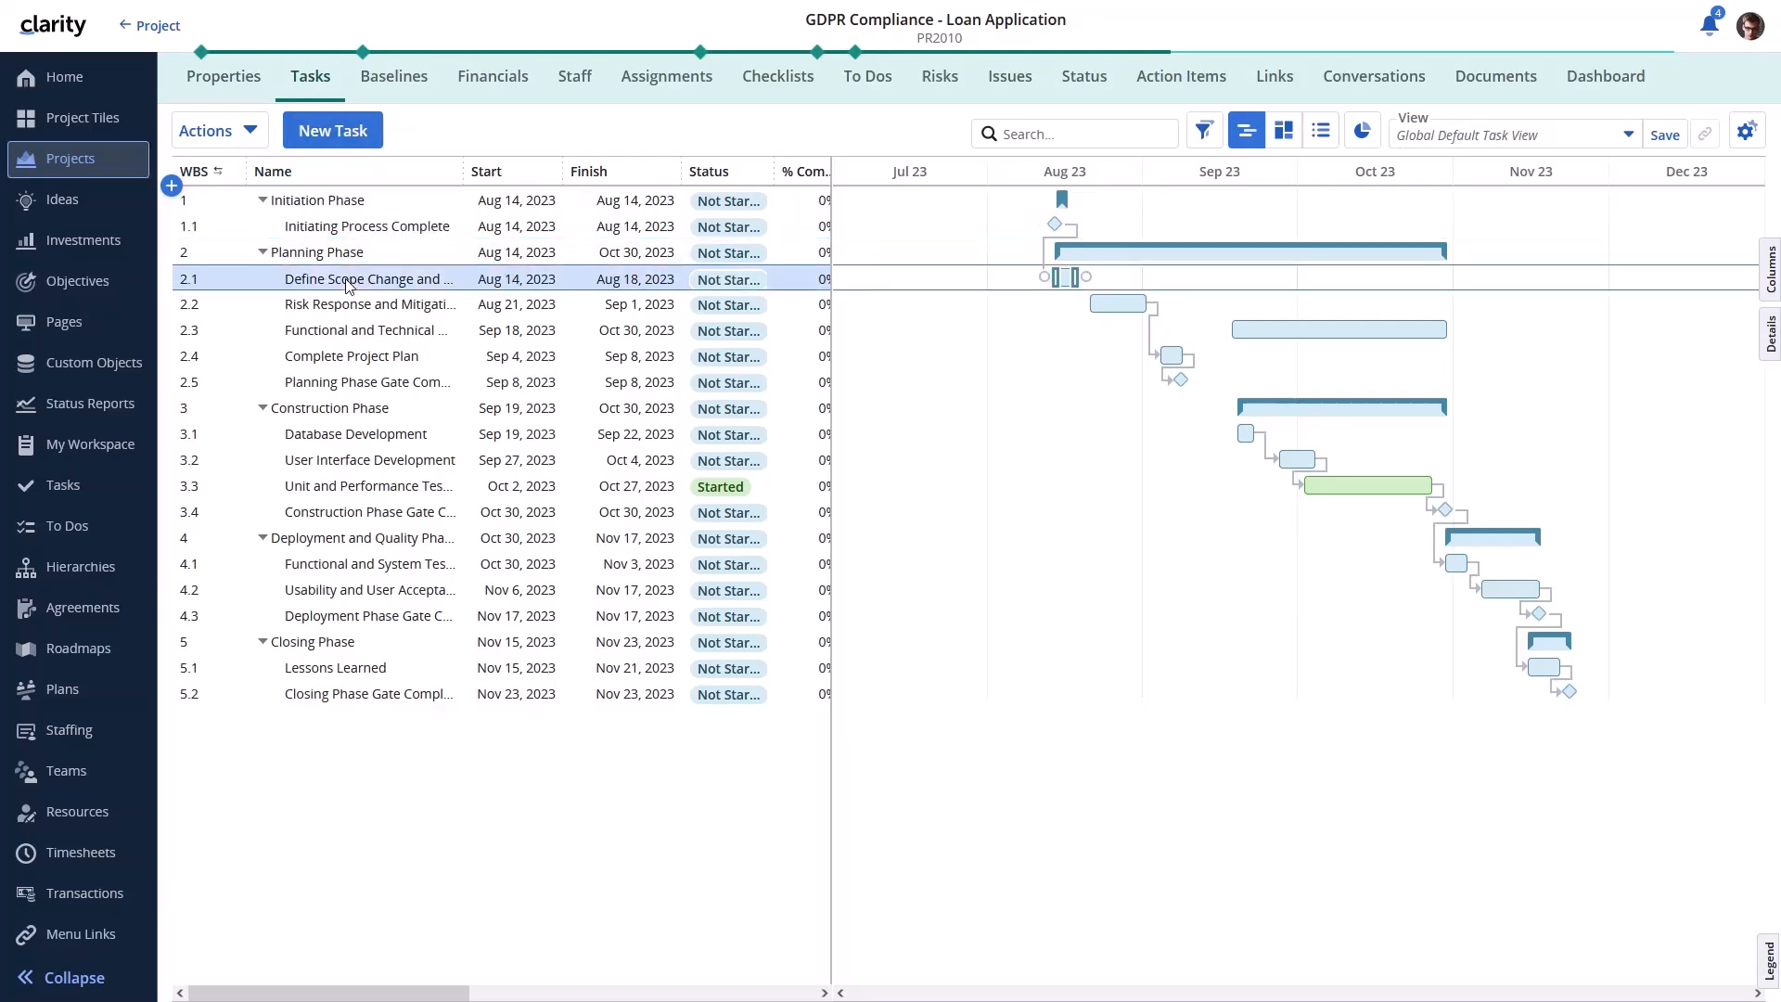
{"action": "left_click", "coordinate": [1771, 334]}
{"action": "left_click", "coordinate": [1463, 207]}
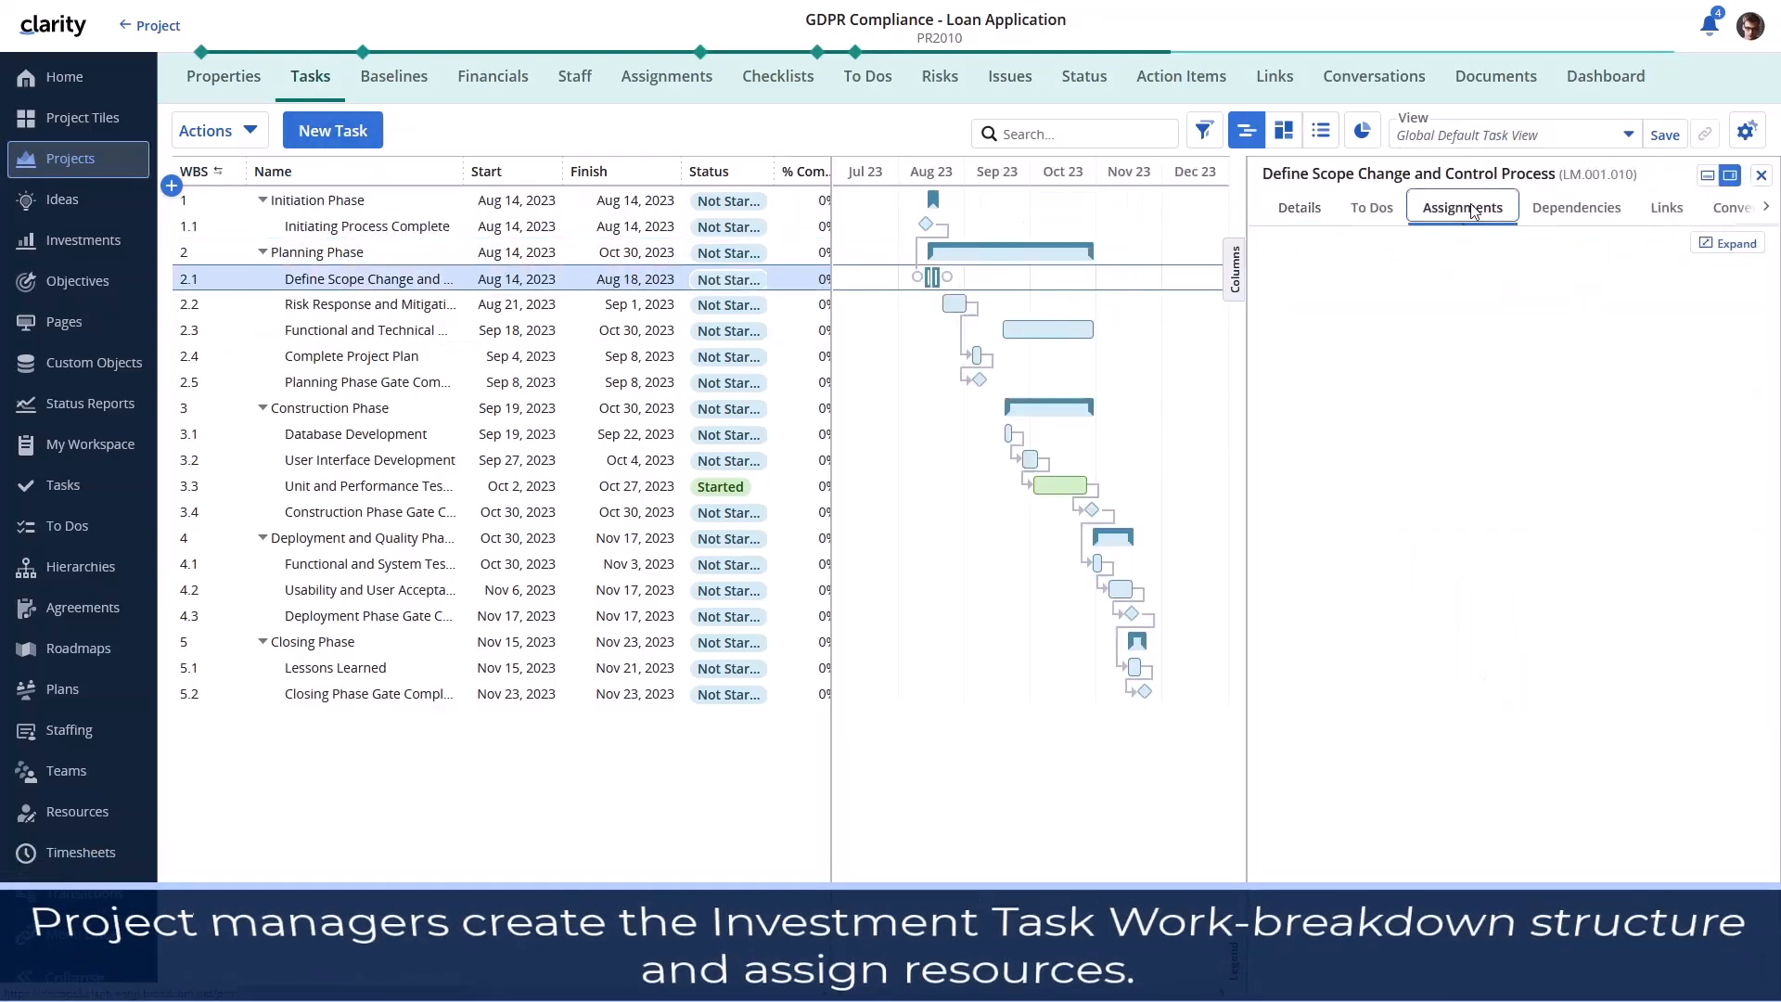
- Add the ETC metric to the per-period totals in the GDPR Compliance project's staff grid
{"action": "left_click", "coordinate": [574, 78]}
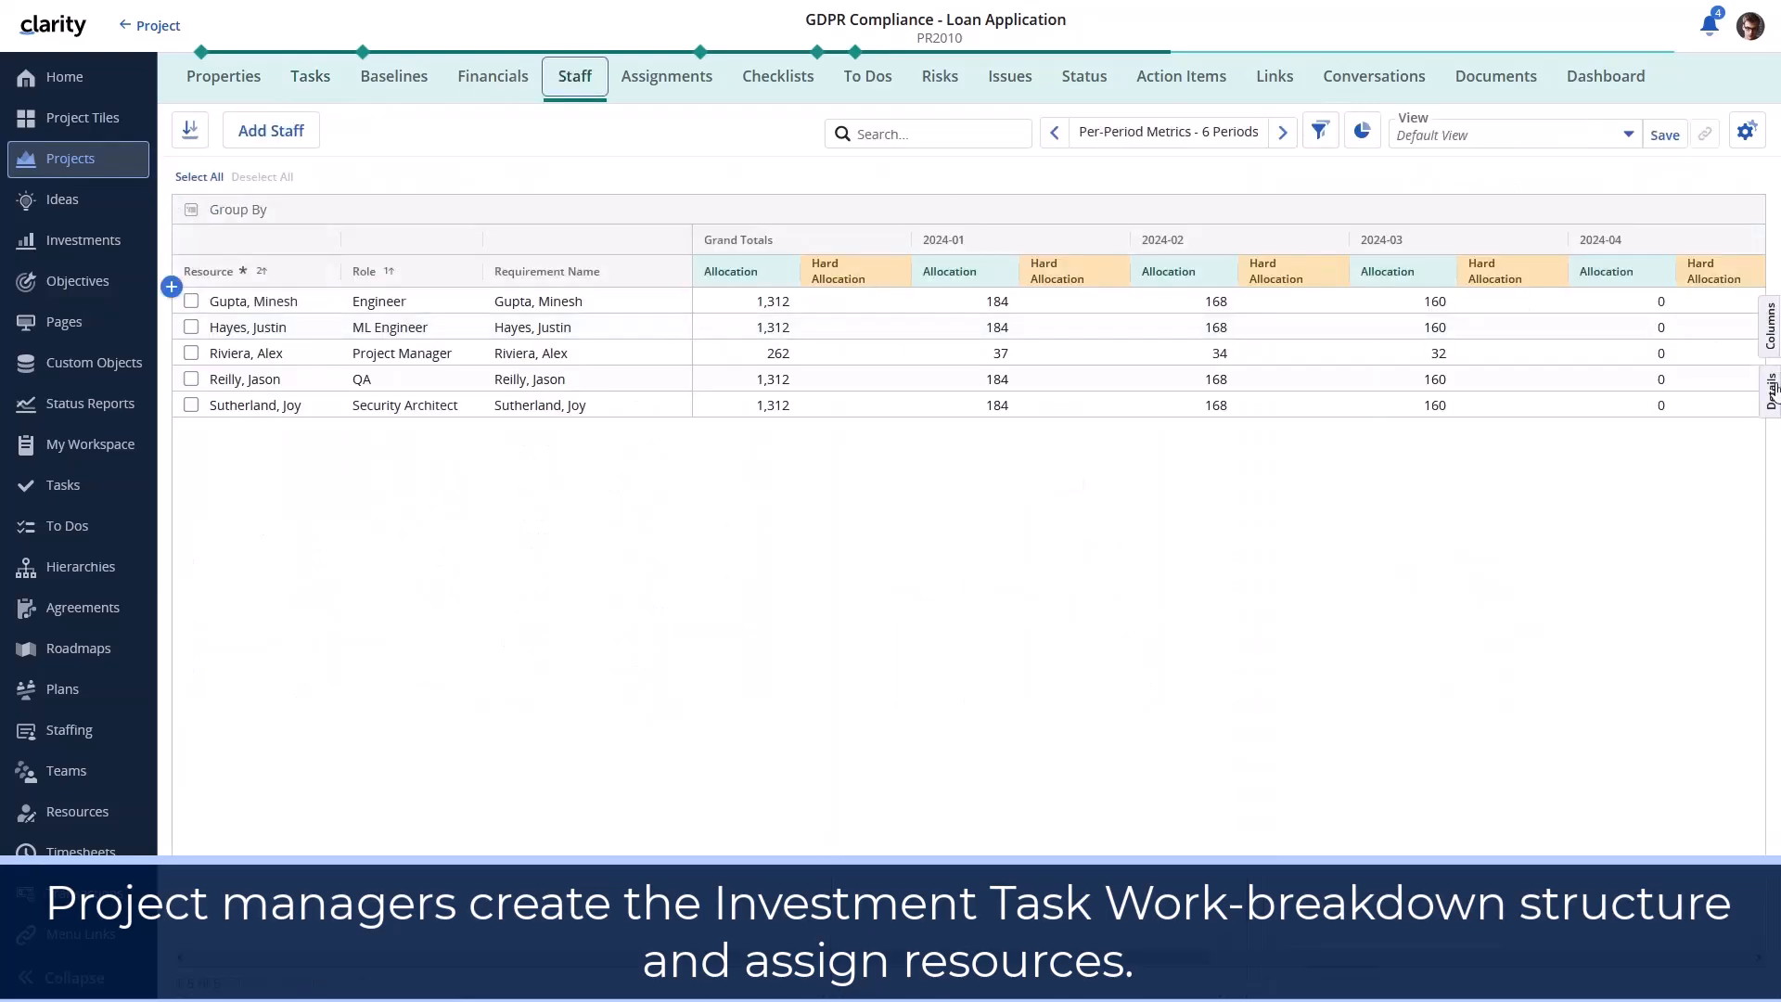
{"action": "left_click", "coordinate": [1772, 336]}
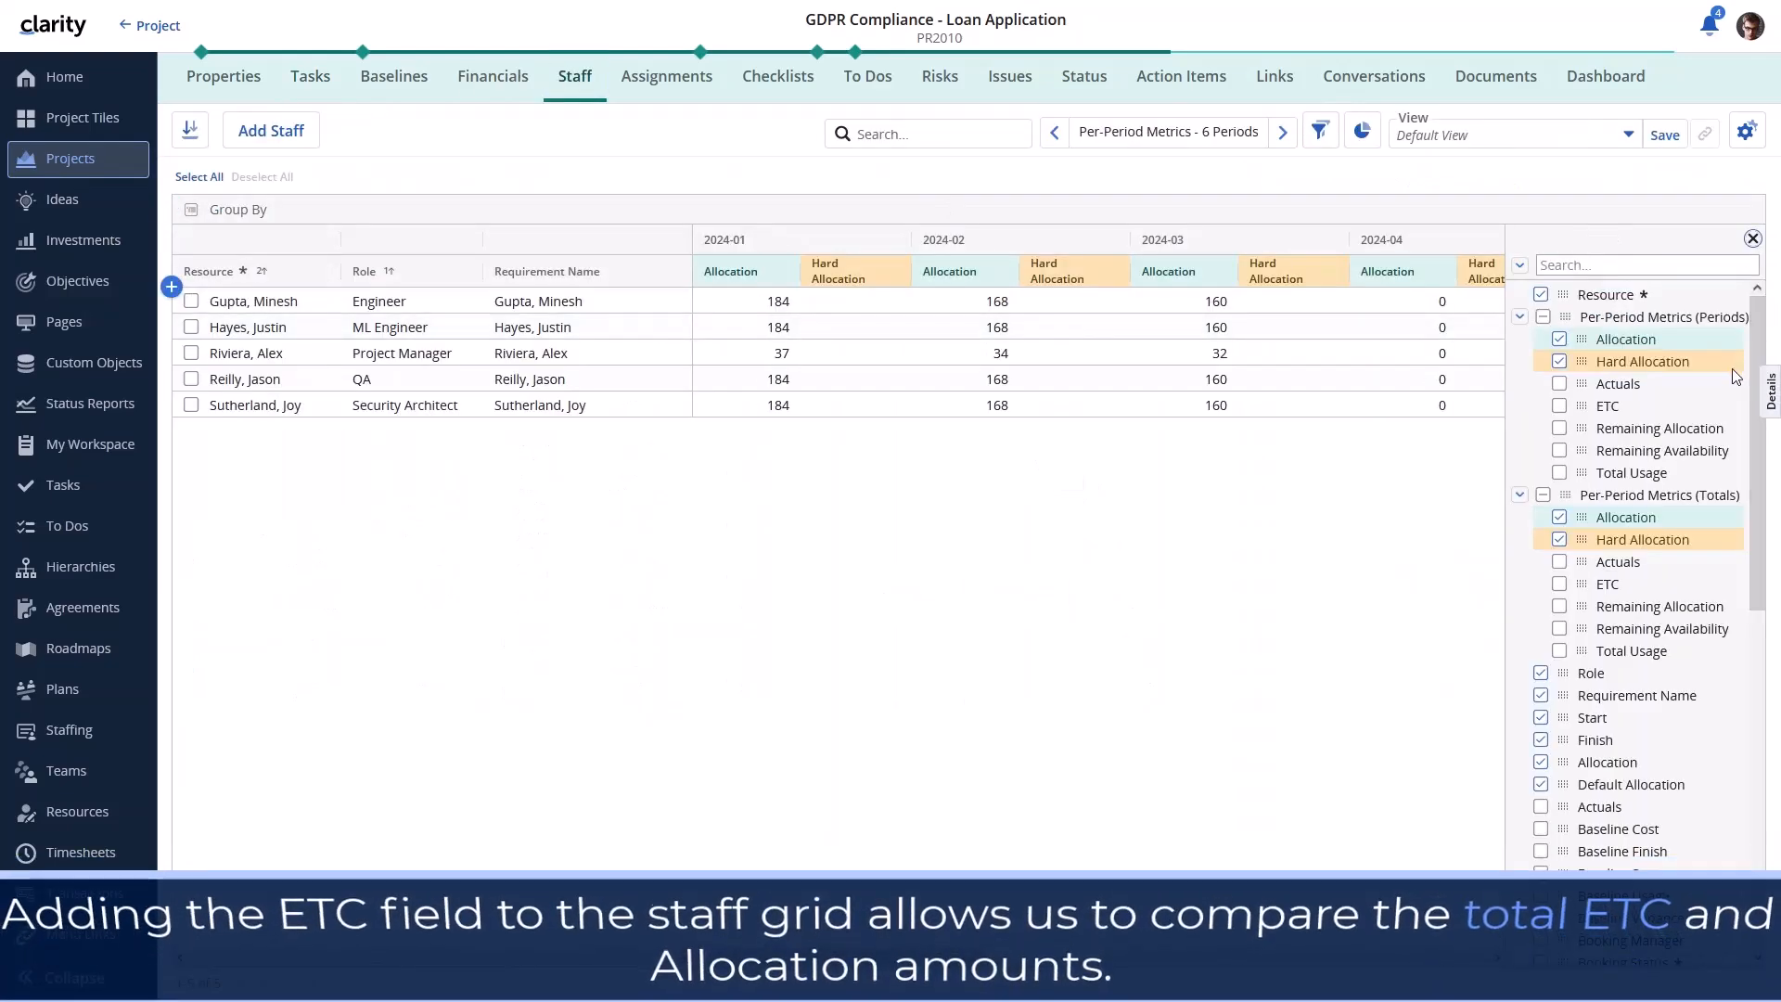
{"action": "left_click", "coordinate": [1559, 584]}
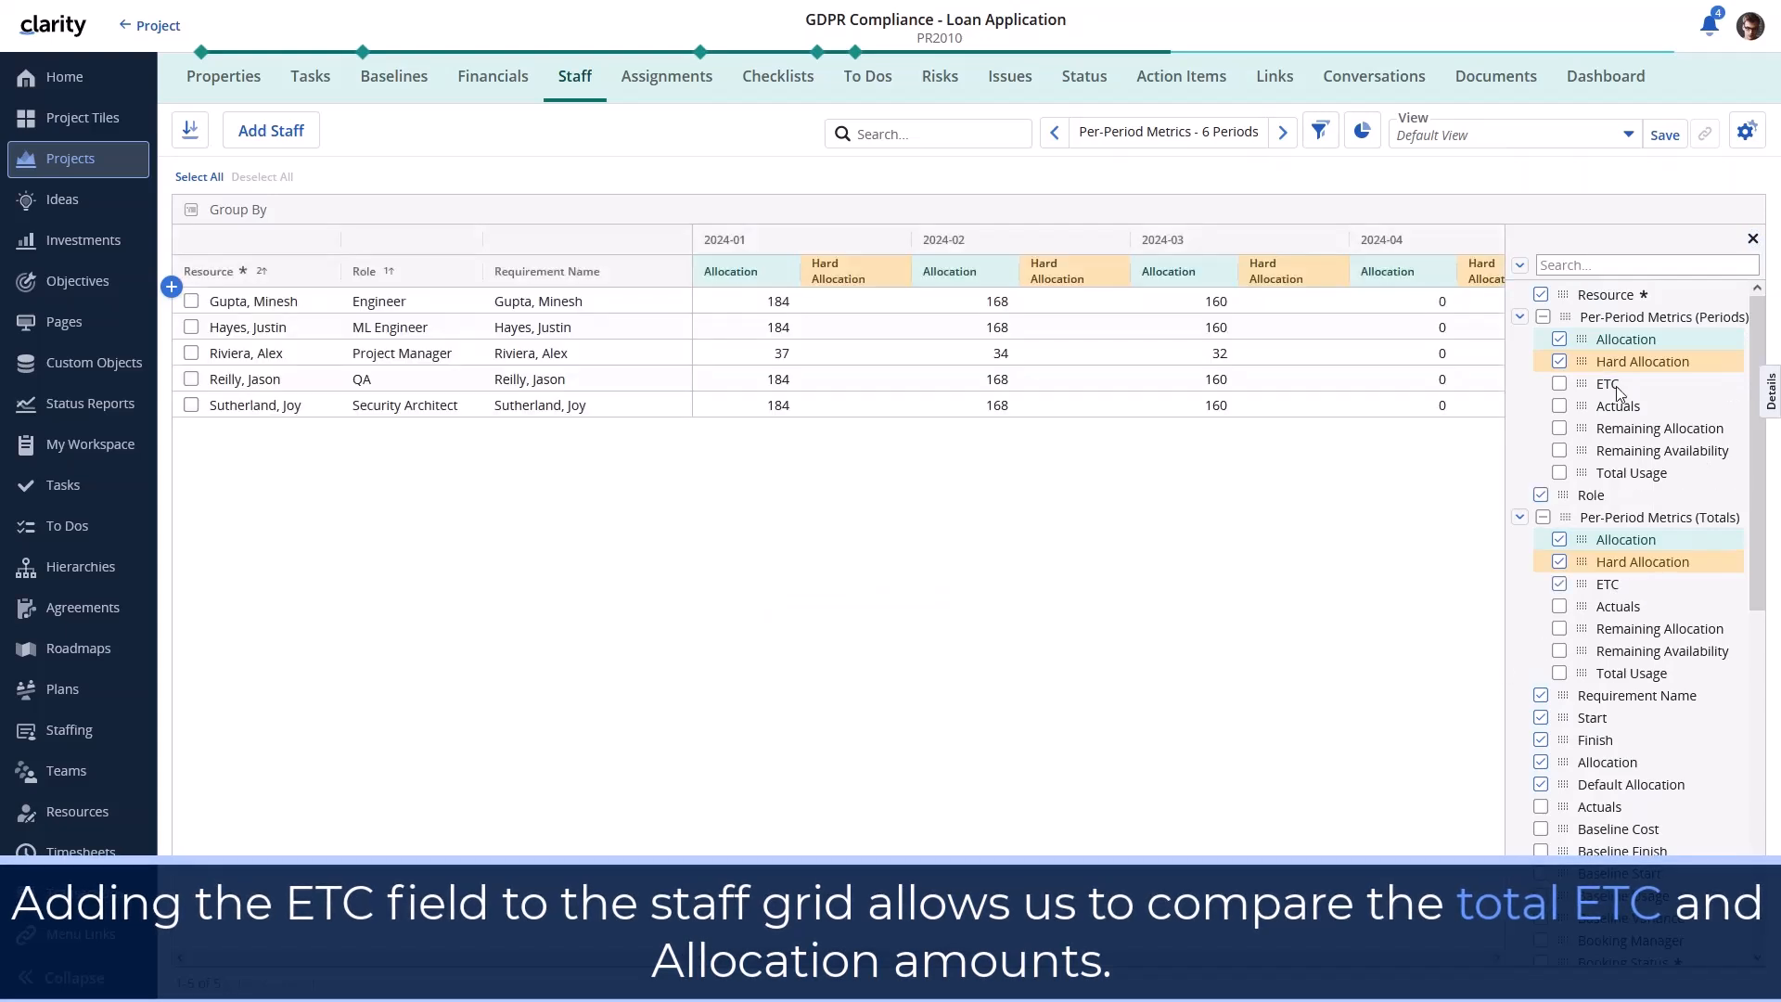
{"action": "left_click", "coordinate": [1753, 240]}
- Post a conversation on the Business Analyst staff row mentioning the requested manager, with the text "- Need help staffing this role"
{"action": "left_click_drag", "start_coordinate": [1119, 957], "coordinate": [1582, 957]}
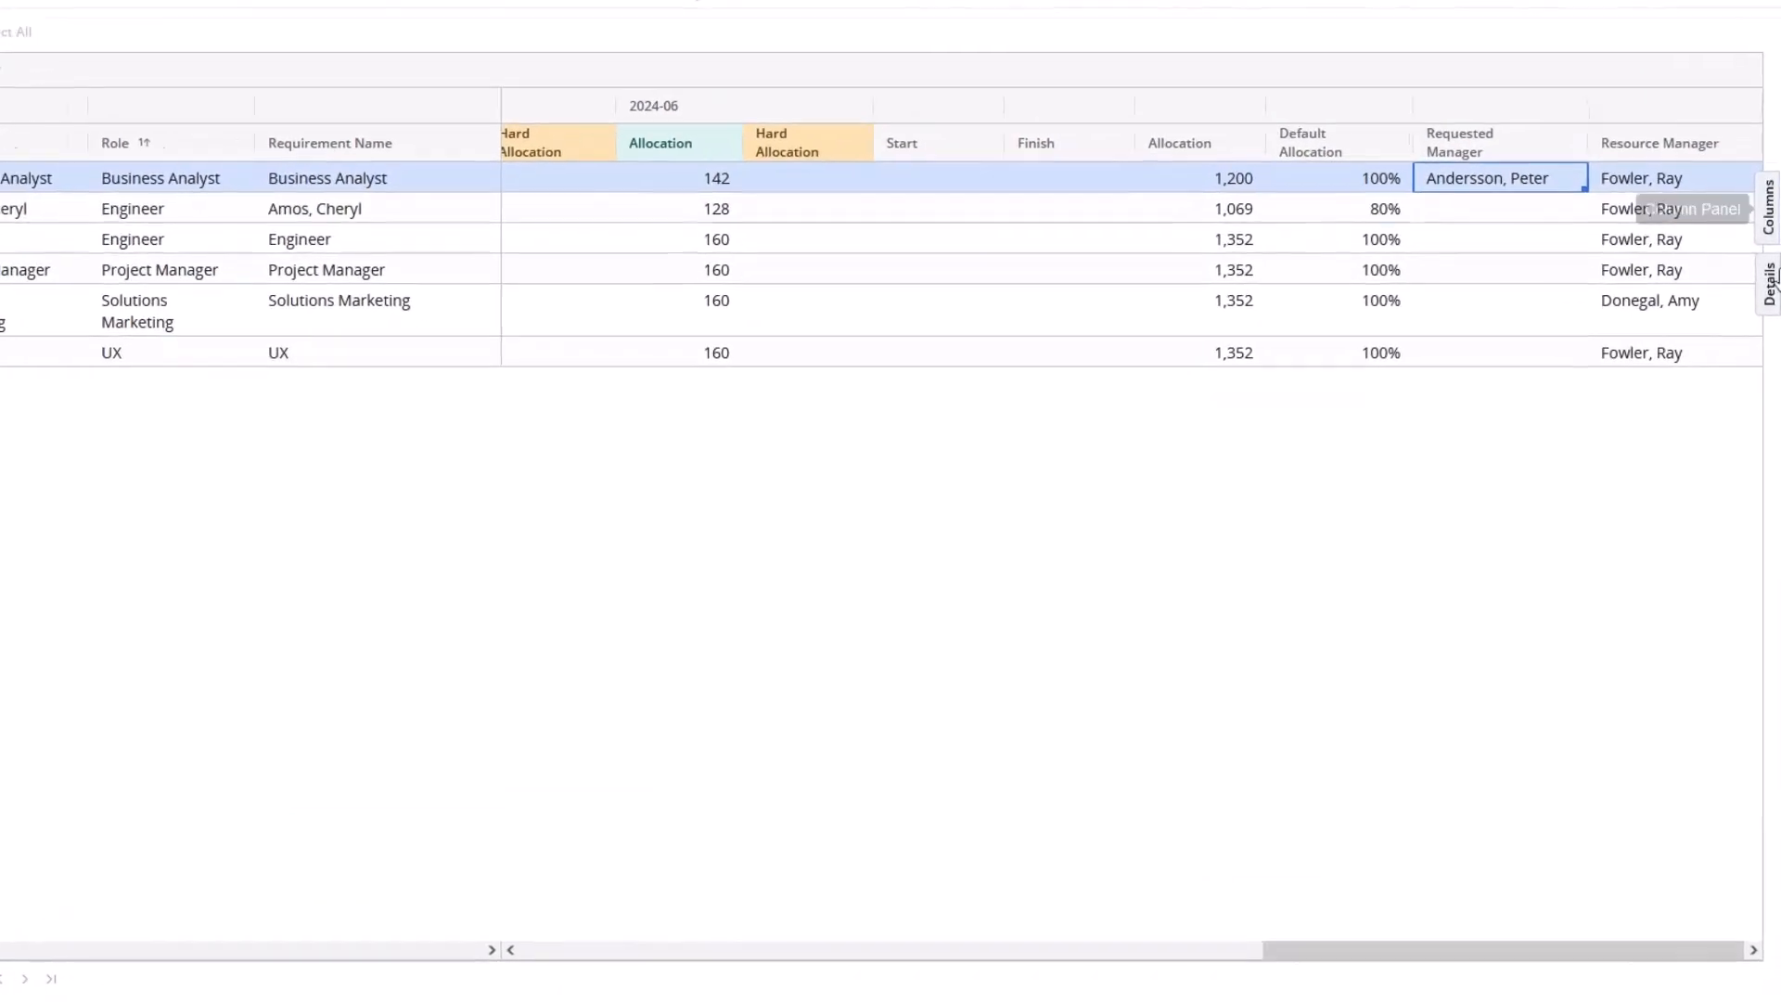
{"action": "left_click", "coordinate": [1770, 392]}
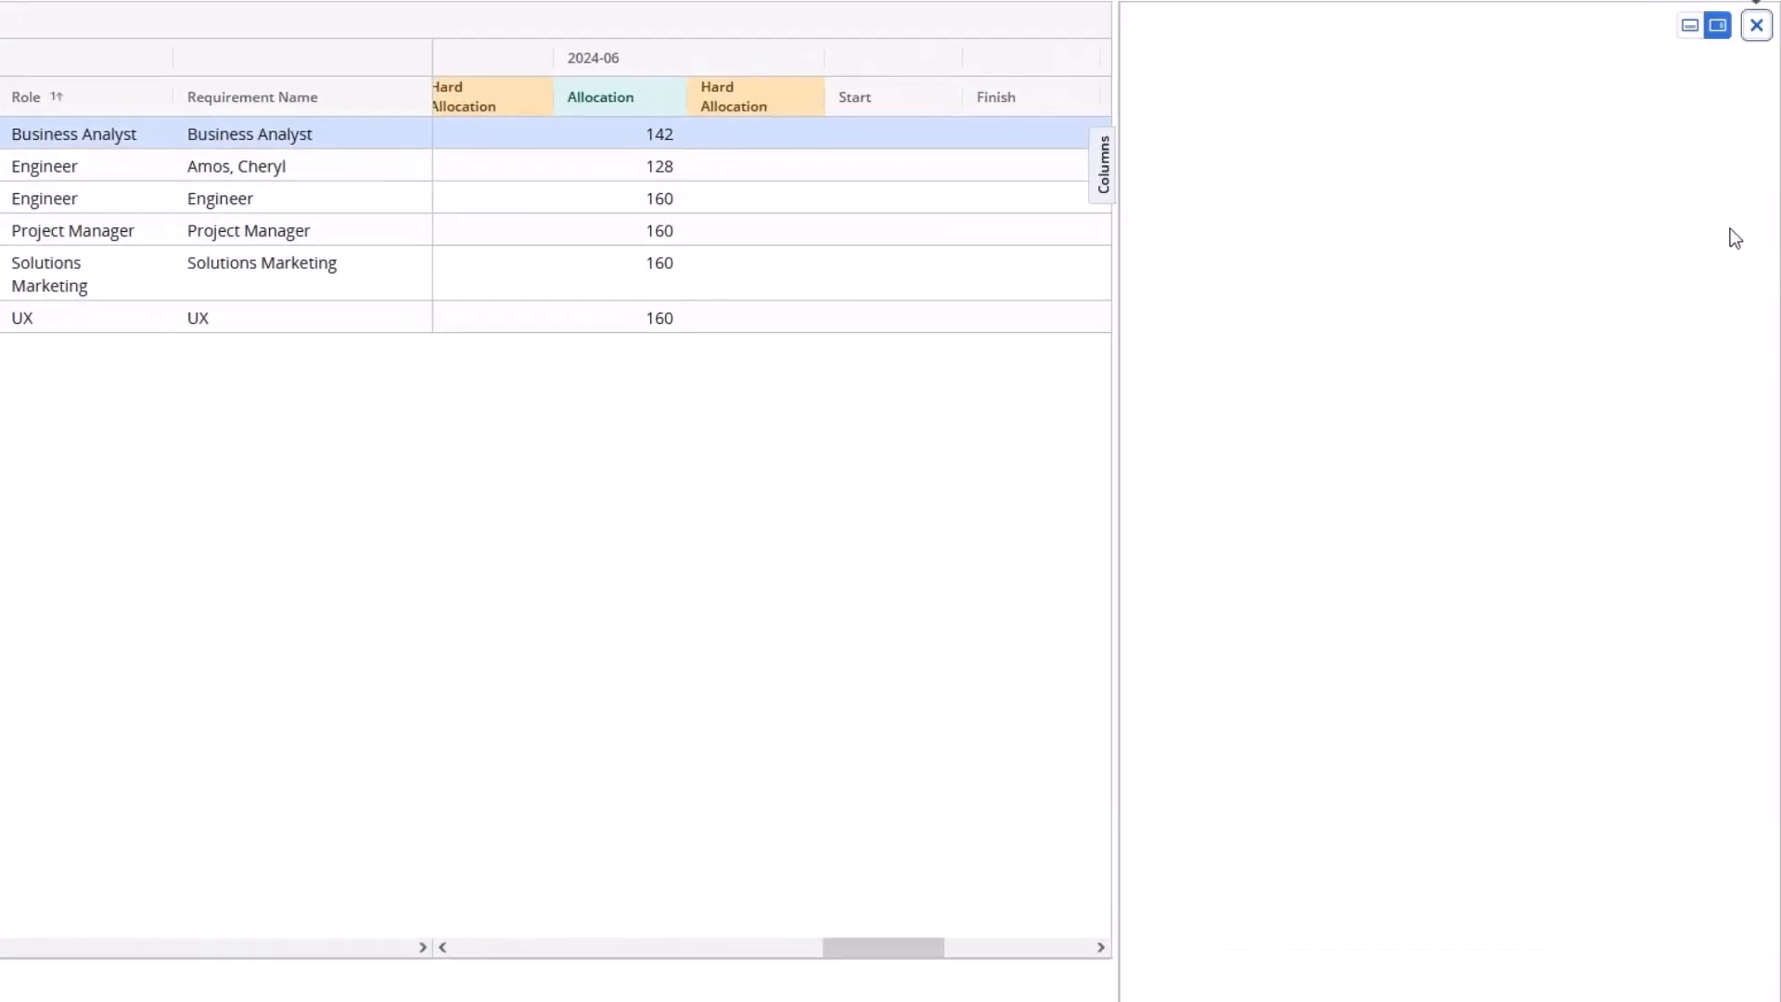
{"action": "left_click", "coordinate": [1343, 76]}
{"action": "left_click", "coordinate": [1297, 131]}
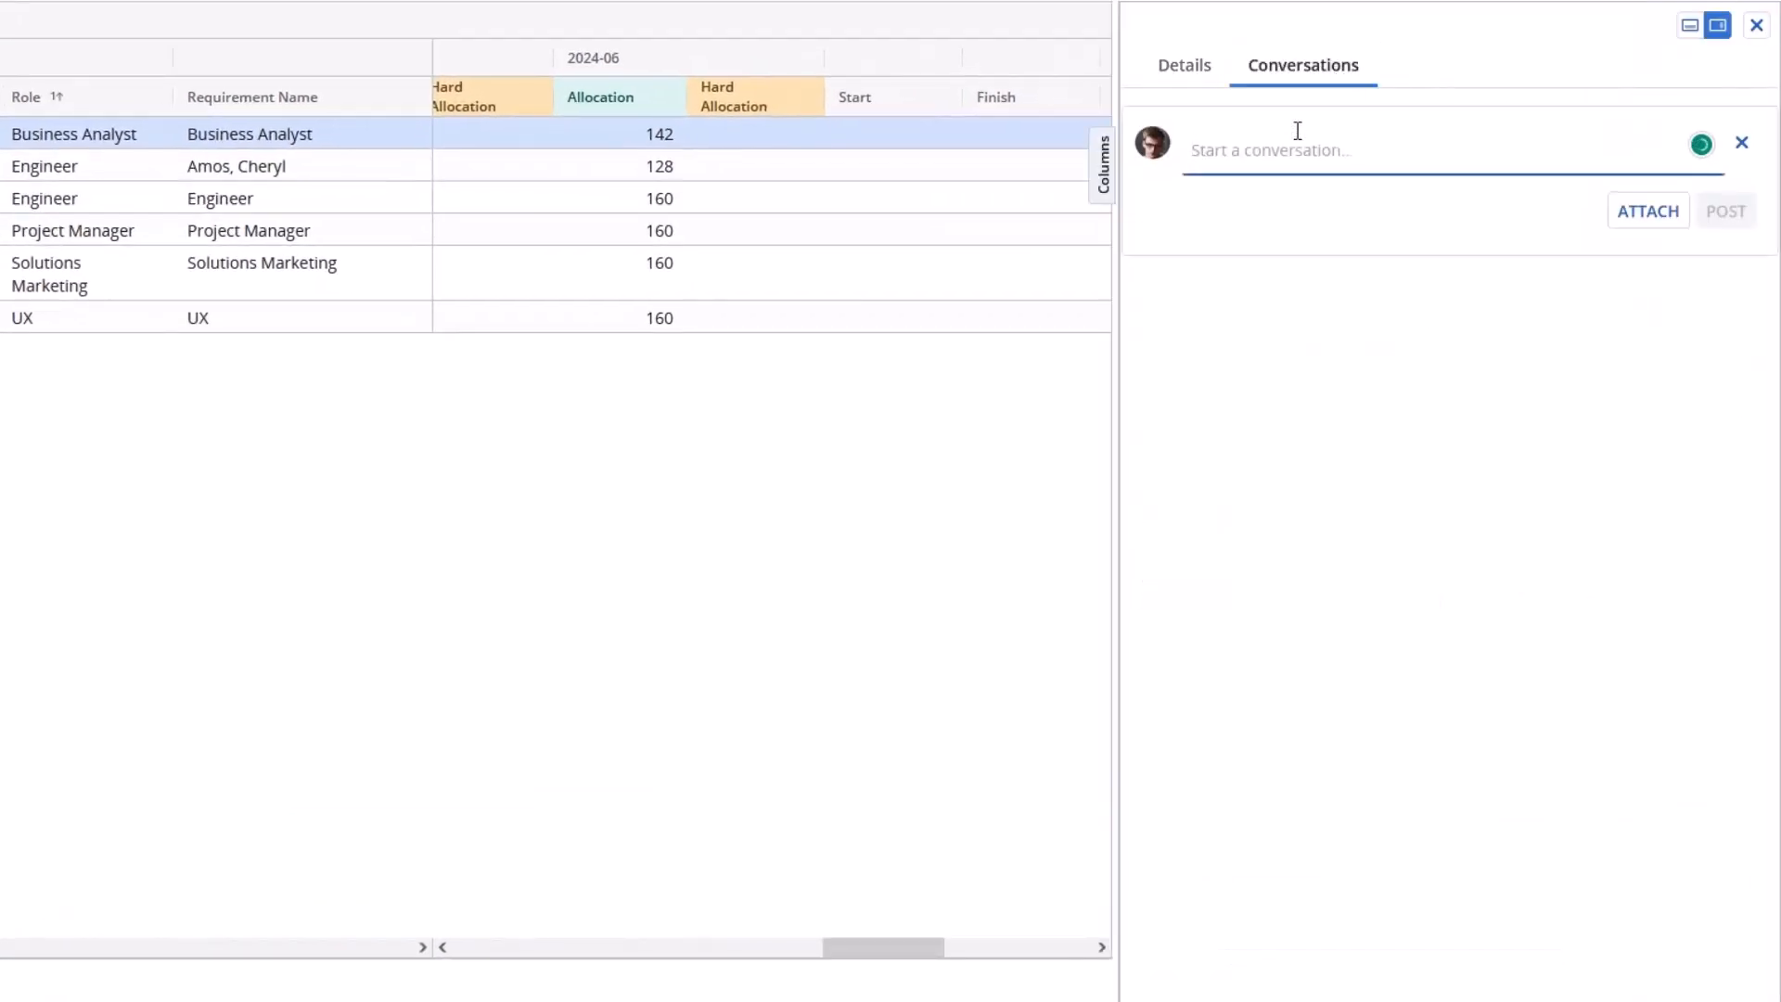
{"action": "type", "text": "@peter"}
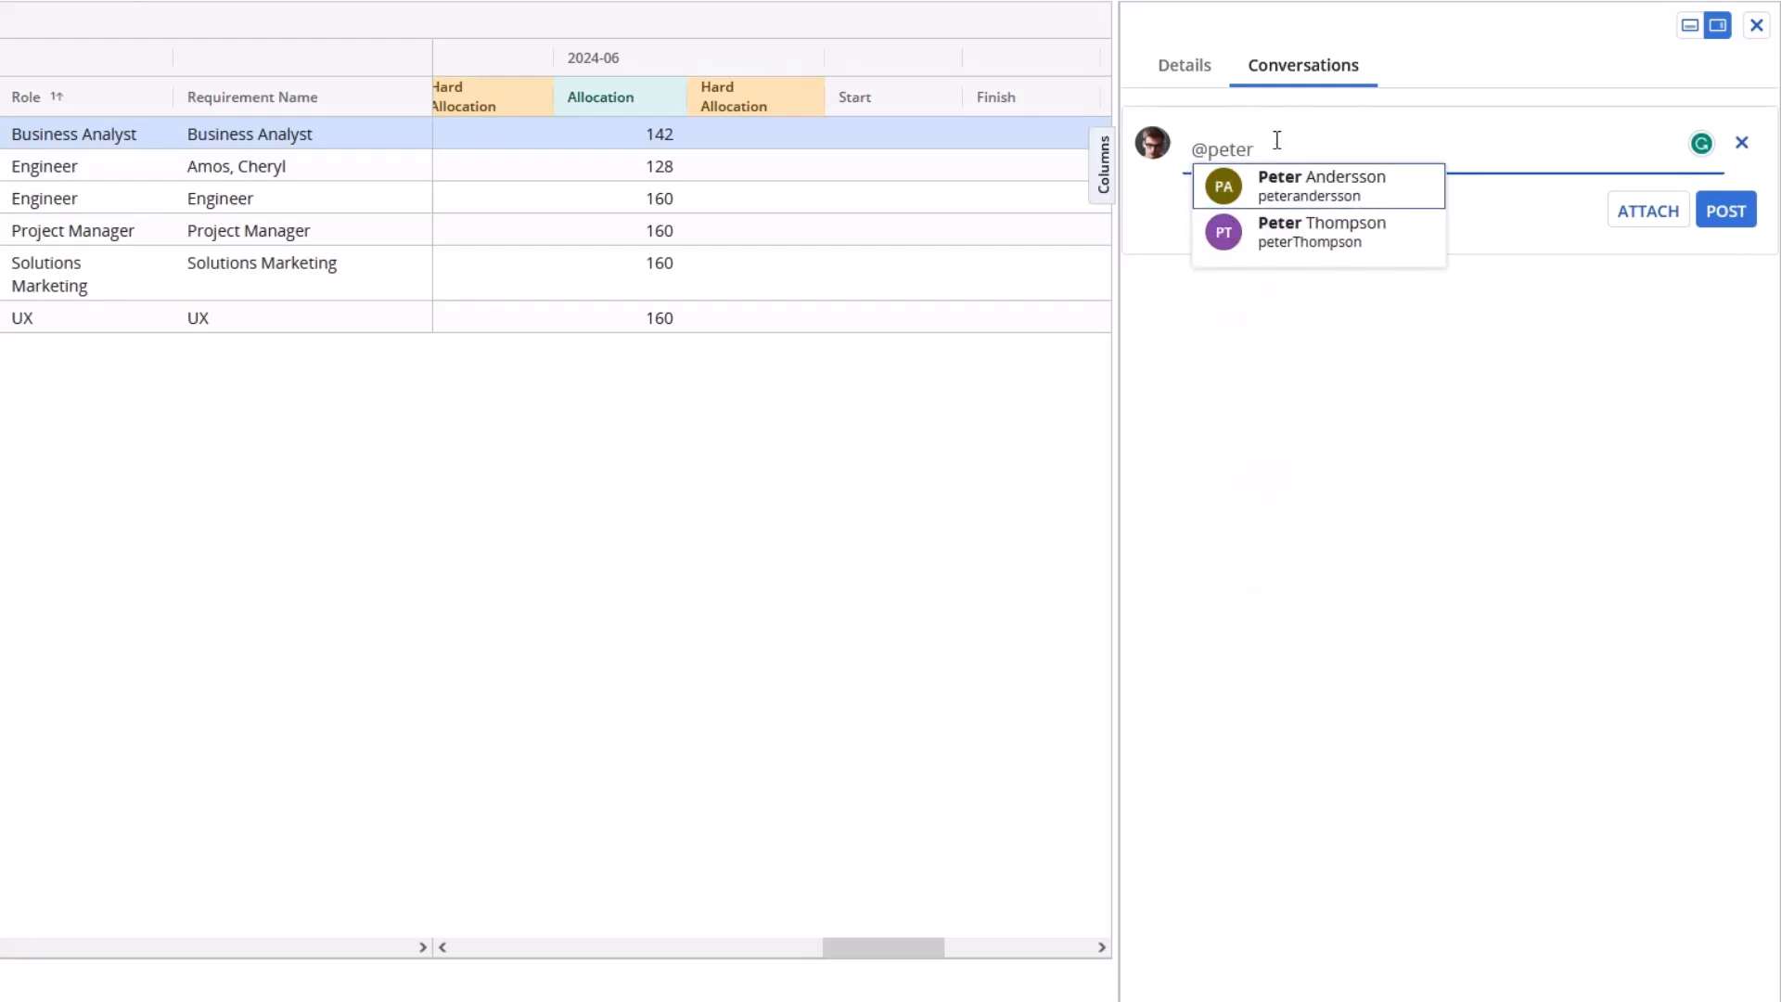
{"action": "key", "text": "Return"}
{"action": "type", "text": "- Need "}
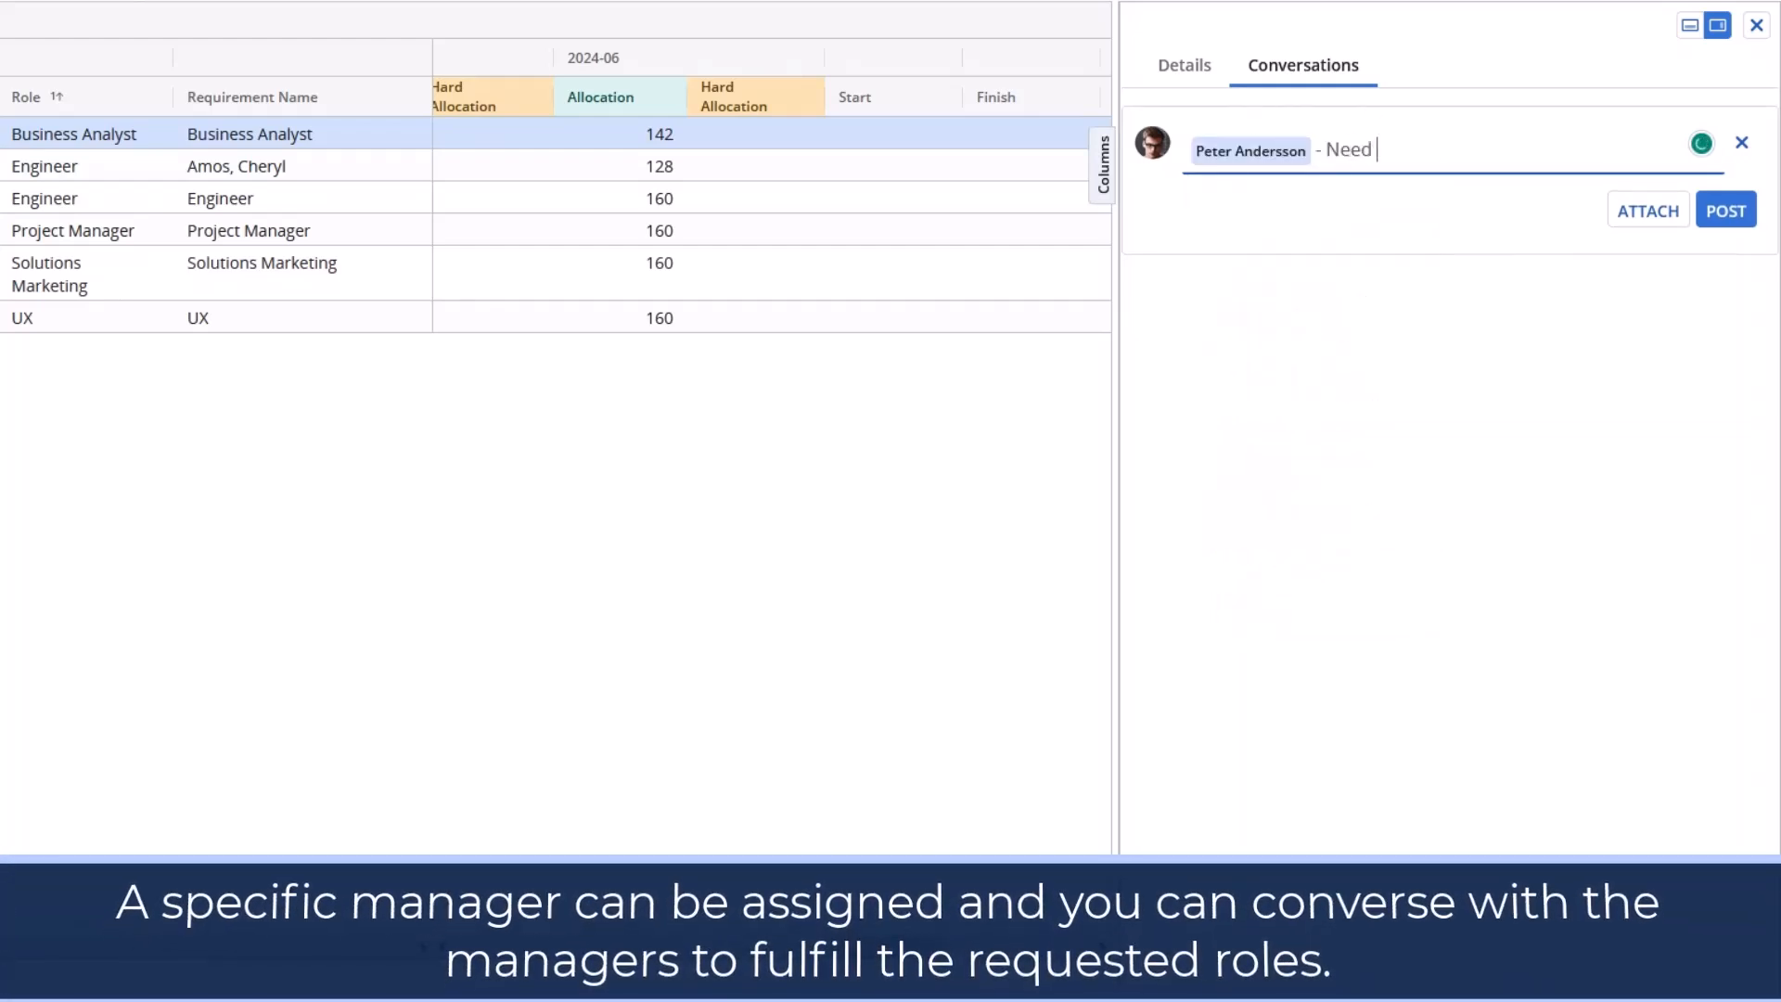
{"action": "type", "text": "help staffing this ro"}
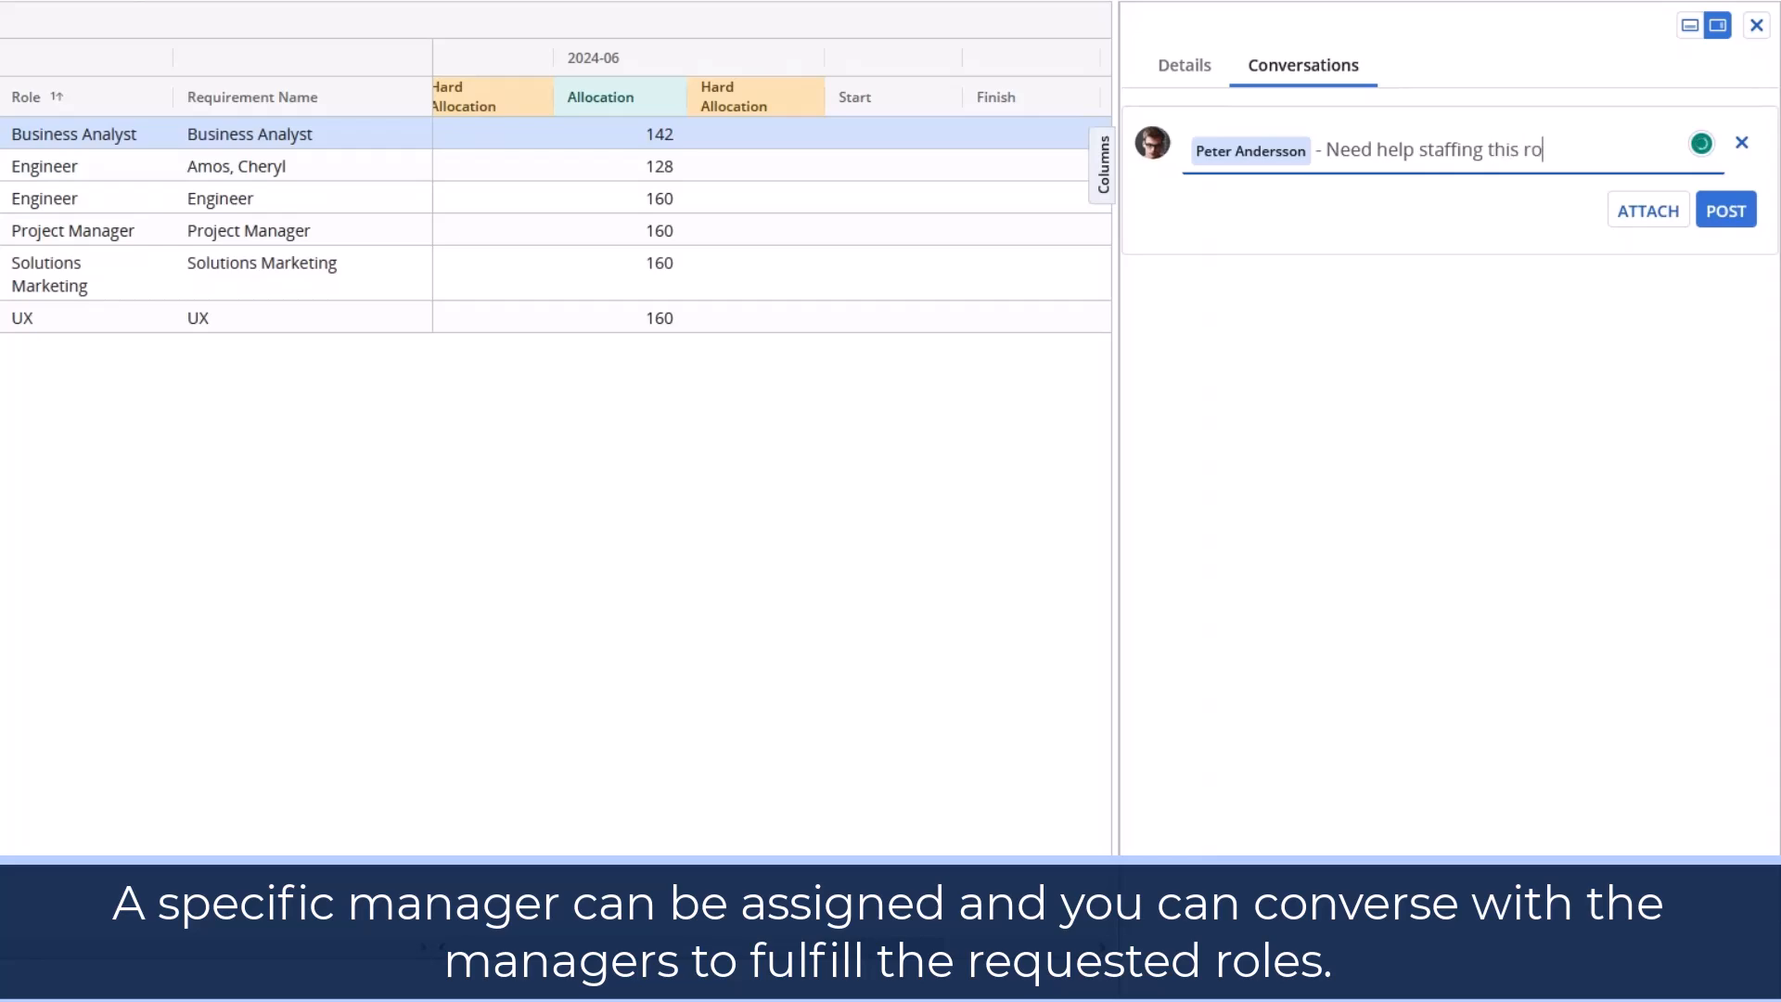
{"action": "left_click", "coordinate": [1727, 211]}
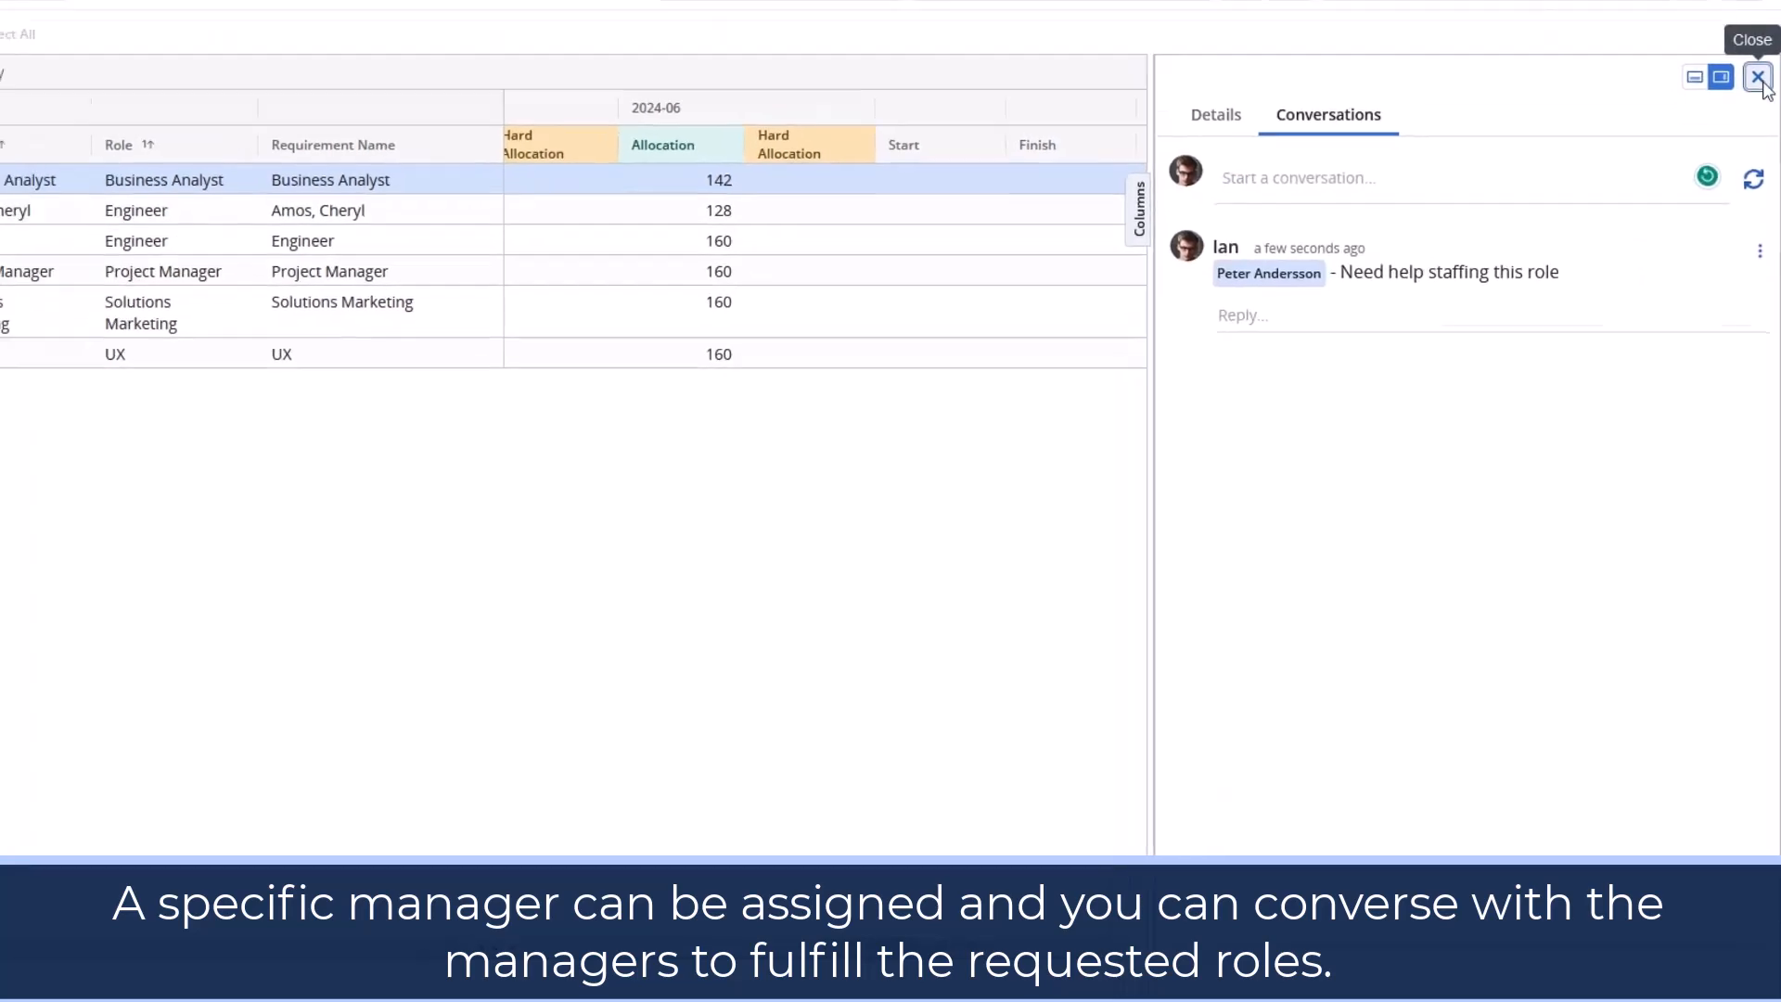
{"action": "left_click", "coordinate": [1756, 25]}
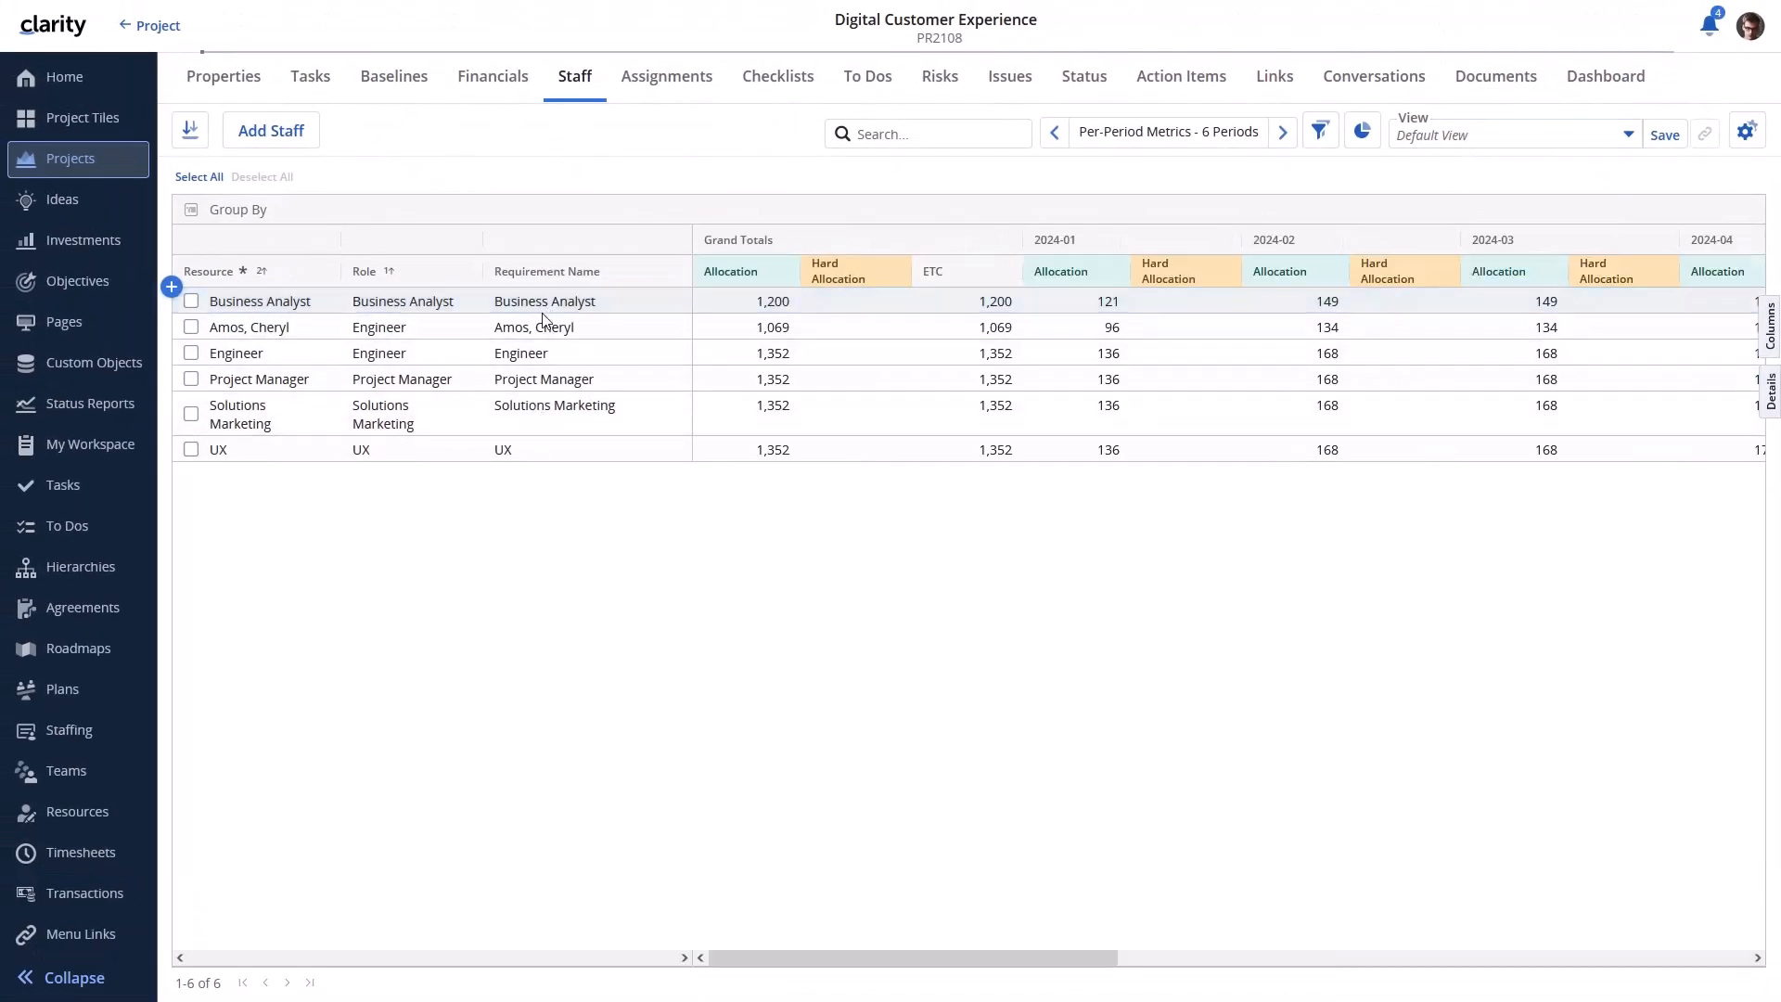
- Open the Staffing workspace's allocations by investment and expand the Business Analyst role to examine its resources' availability
{"action": "left_click", "coordinate": [88, 729]}
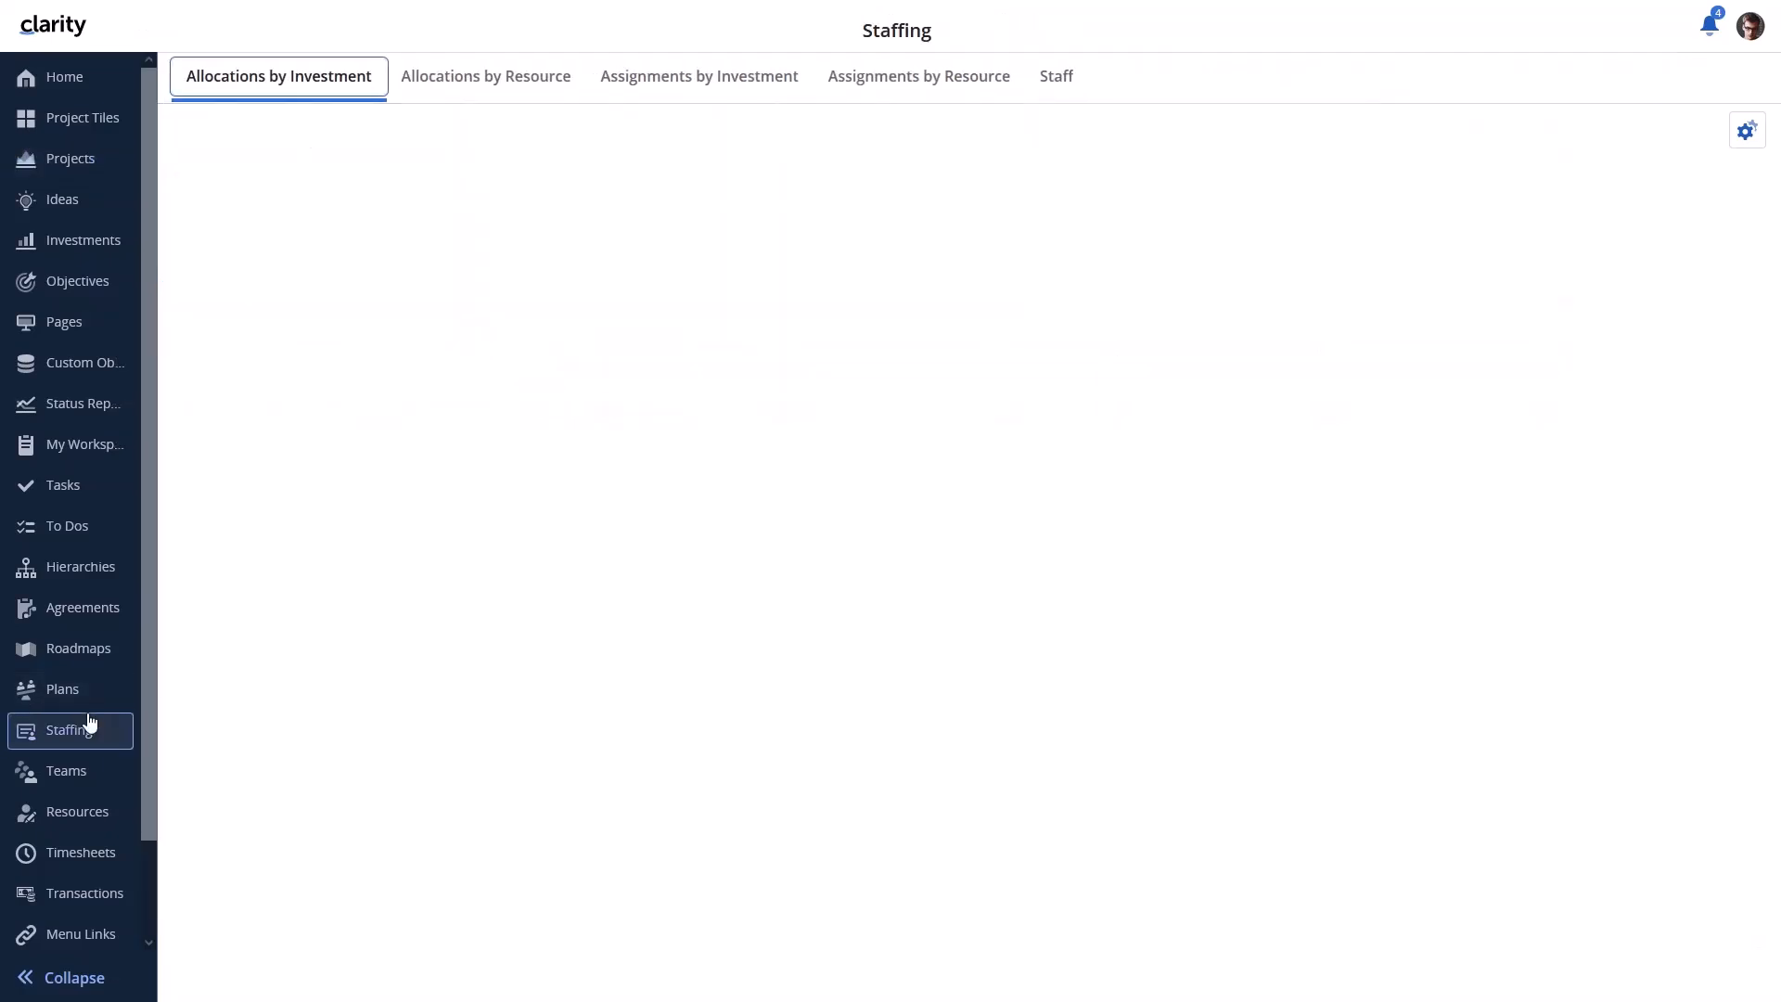
{"action": "left_click", "coordinate": [173, 668]}
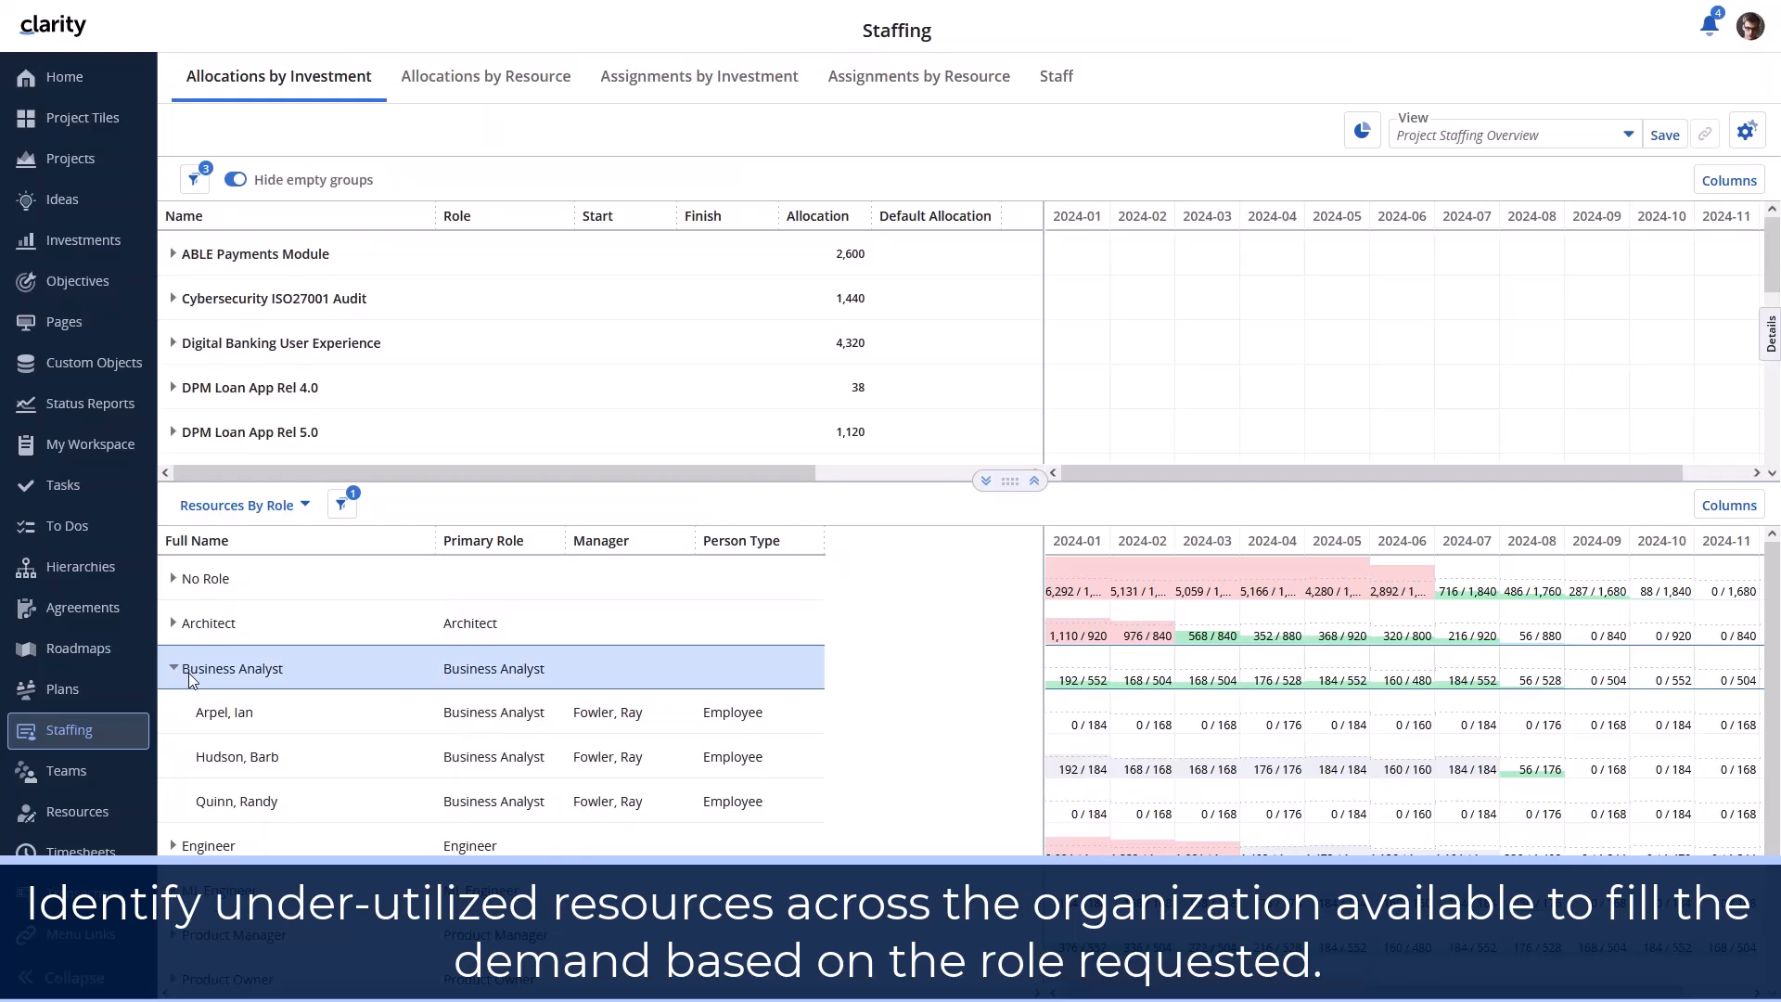